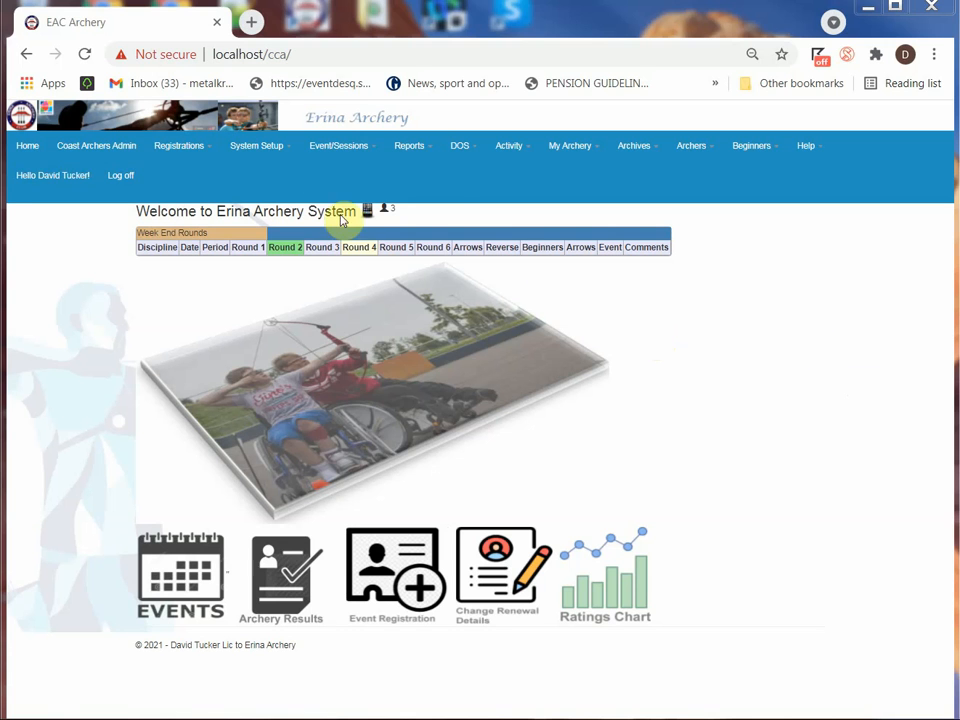
# Step: Open the event and session management list, view the edit details of Club Event 24-07-2021, and return to the list
pyautogui.click(331, 152)
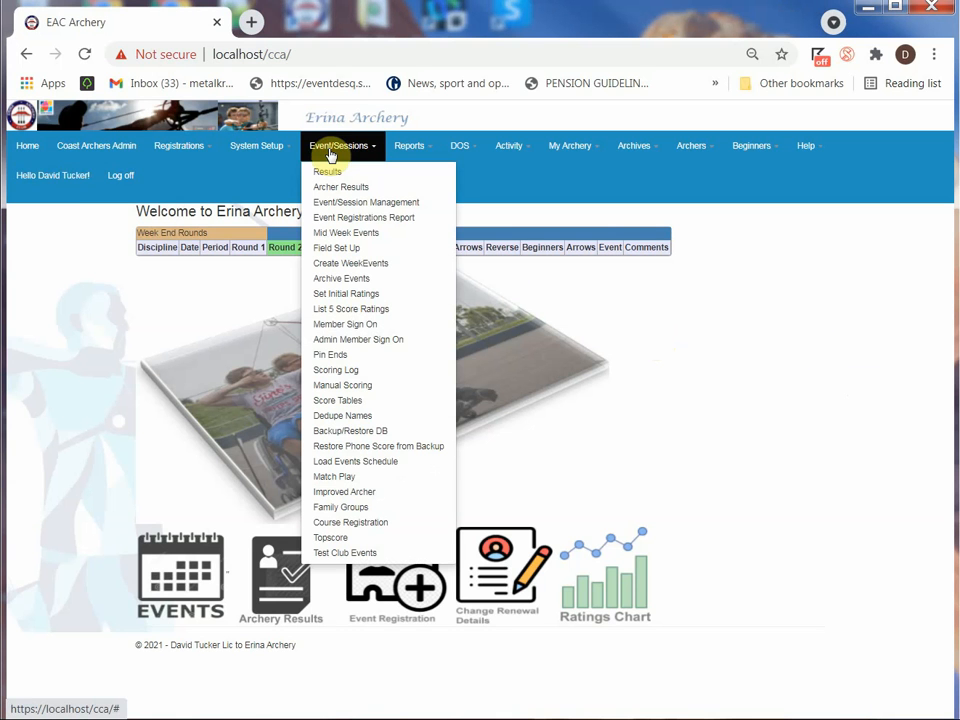
pyautogui.click(333, 205)
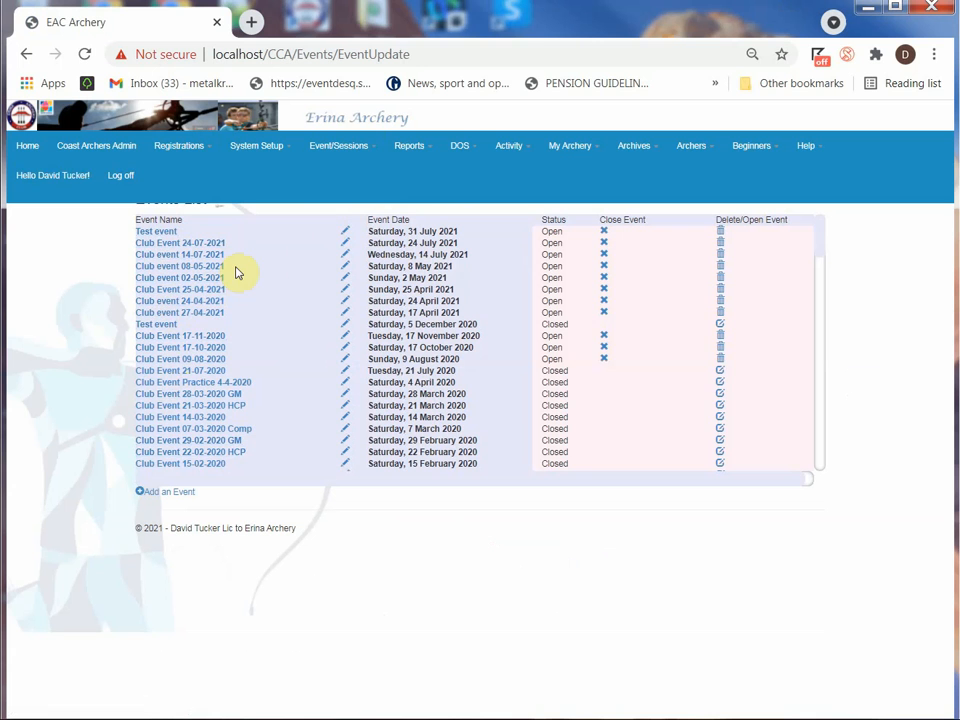
pyautogui.click(343, 246)
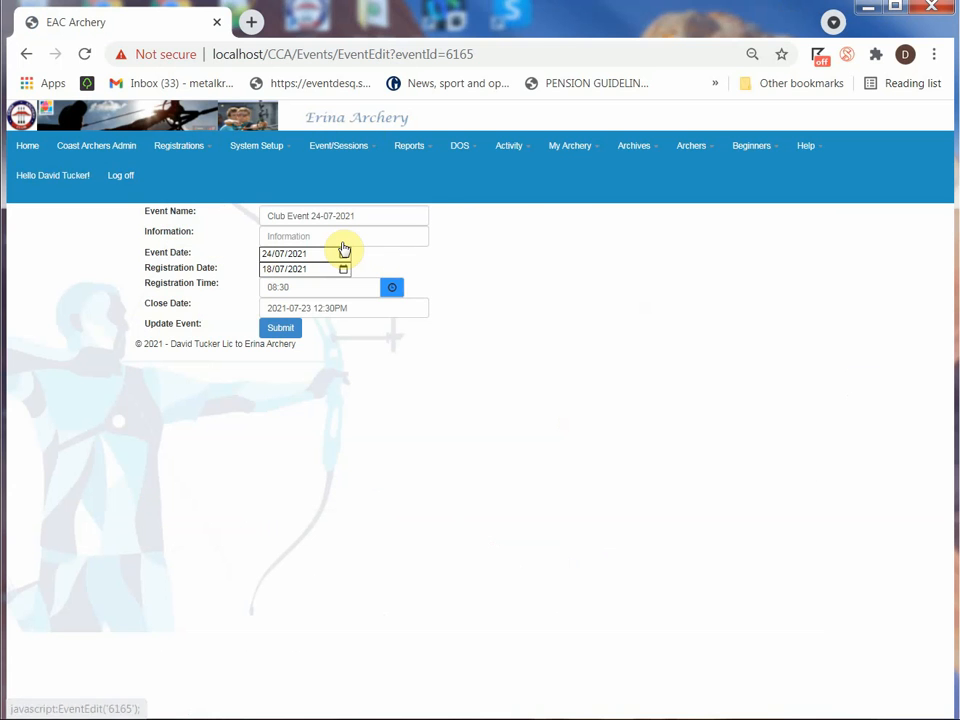
pyautogui.click(26, 54)
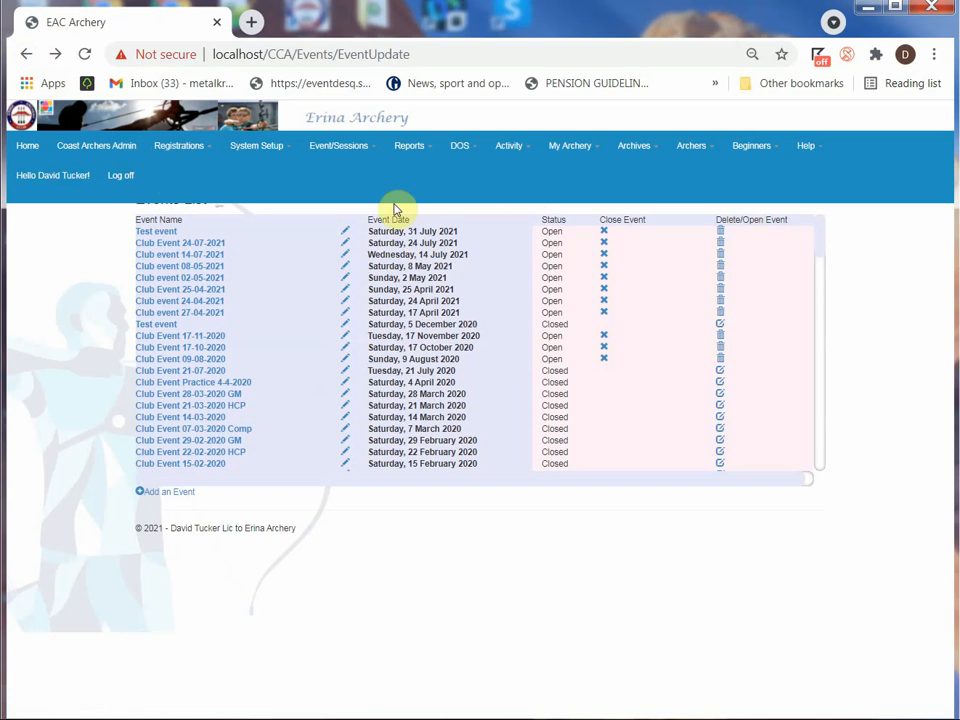
# Step: Close the Test event dated 31 July 2021 and reopen it
pyautogui.click(605, 236)
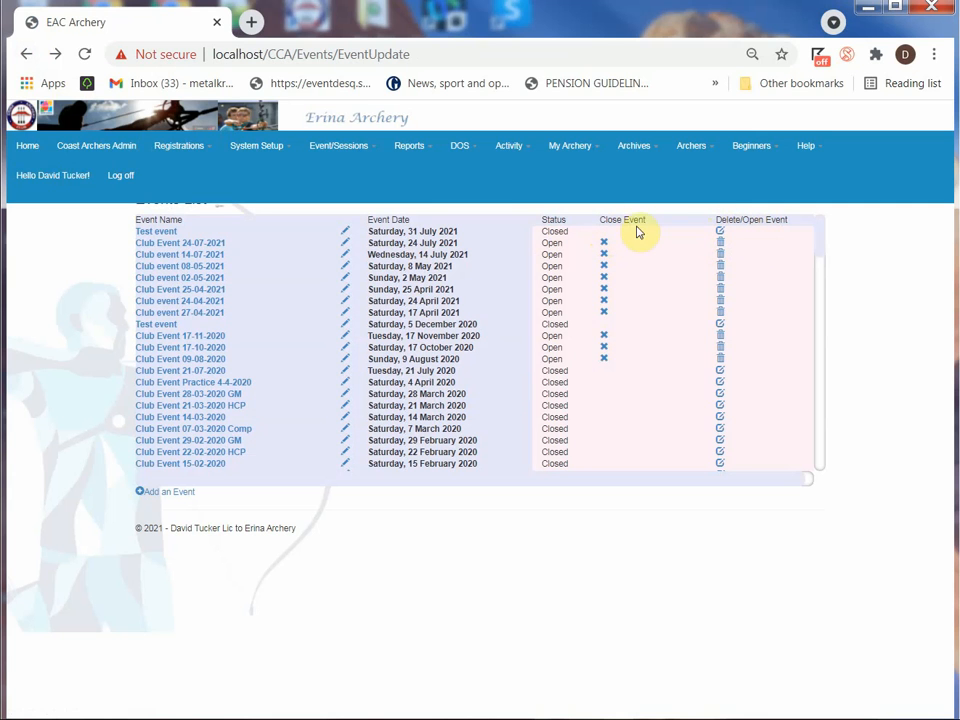
pyautogui.click(721, 234)
# Step: Start adding a new event and name it "Club event 07-08-2021"
pyautogui.click(162, 494)
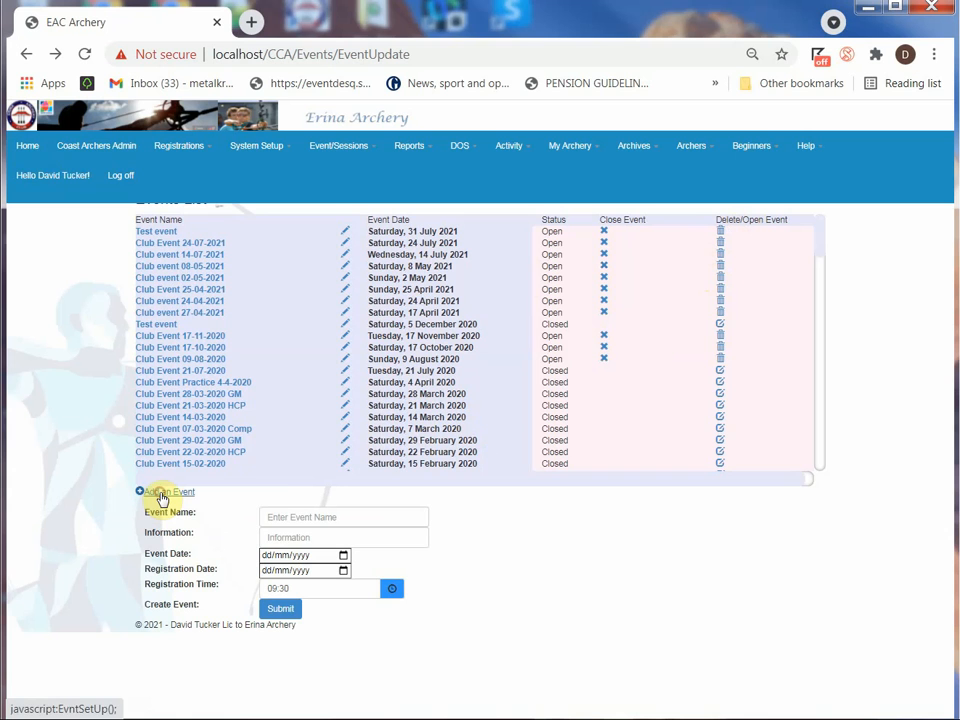
pyautogui.click(280, 516)
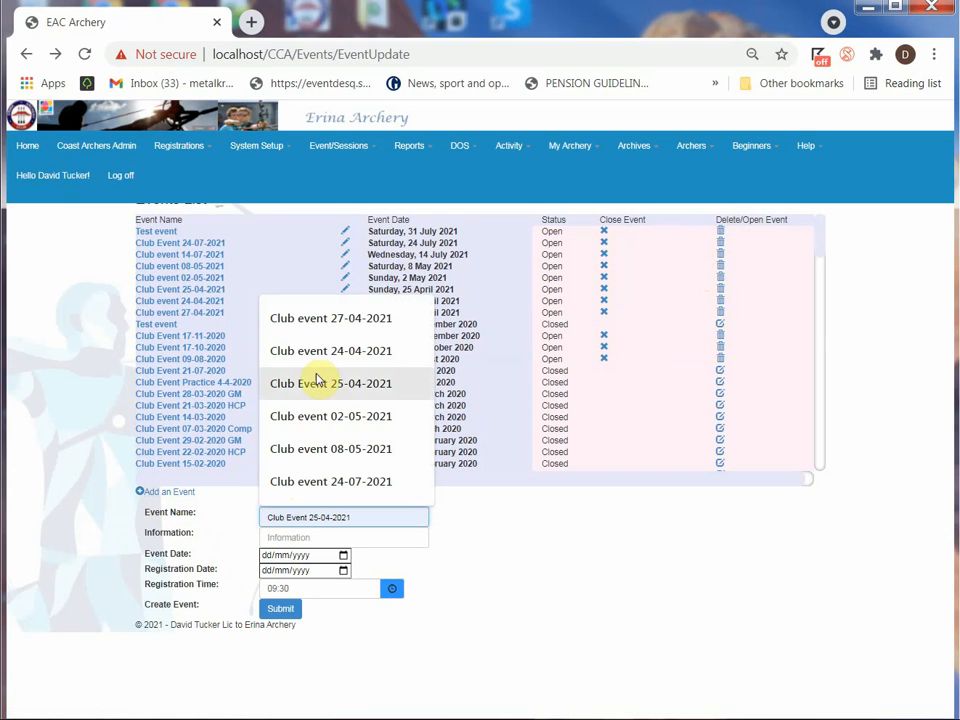
pyautogui.click(328, 320)
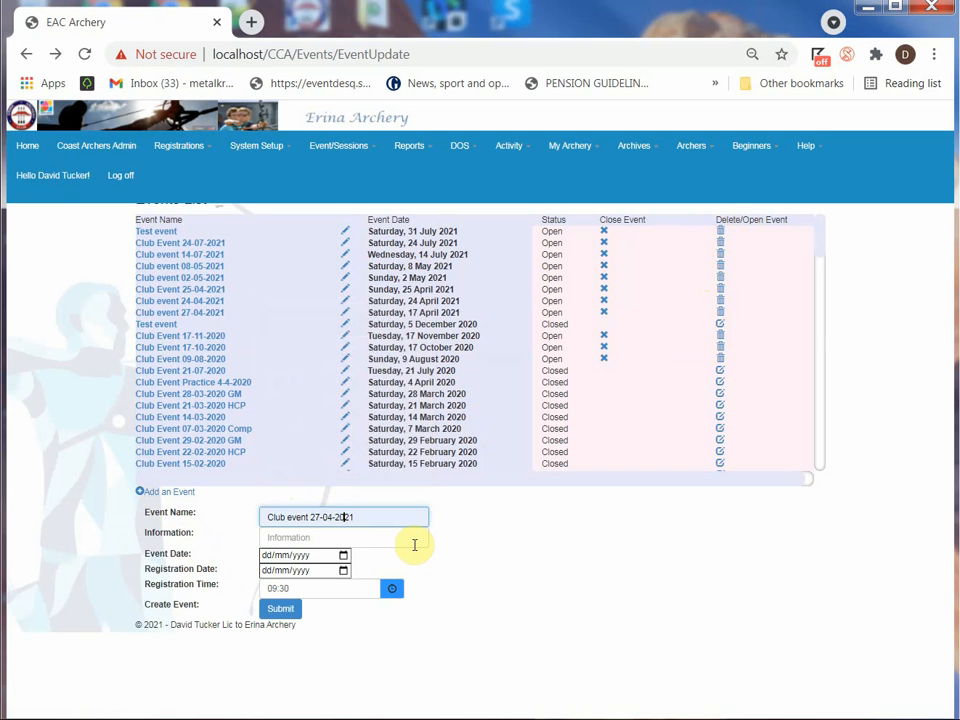
pyautogui.press('Left')
pyautogui.press('Left')
pyautogui.press('Left')
pyautogui.press('Left')
pyautogui.press('Left')
pyautogui.press('Left')
pyautogui.press('Left')
pyautogui.press('Left')
pyautogui.press('Right')
pyautogui.press('Right')
pyautogui.press('Right')
pyautogui.press('BackSpace')
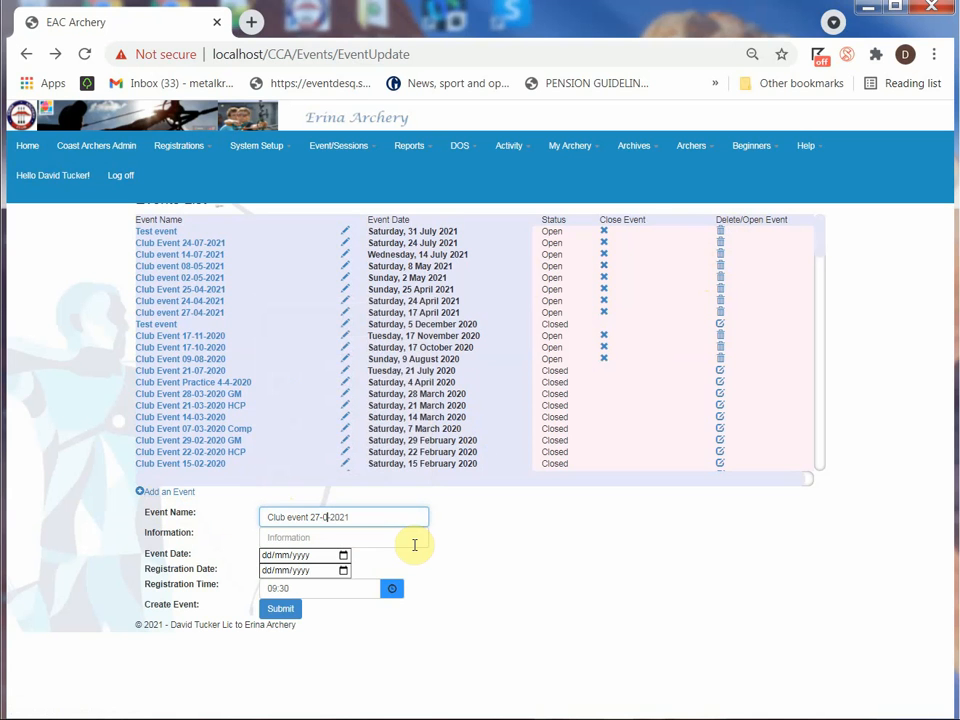
pyautogui.write('7')
pyautogui.press('BackSpace')
pyautogui.write('8')
pyautogui.press('Left')
pyautogui.press('Left')
pyautogui.press('Left')
pyautogui.press('BackSpace')
pyautogui.press('BackSpace')
pyautogui.write('07')
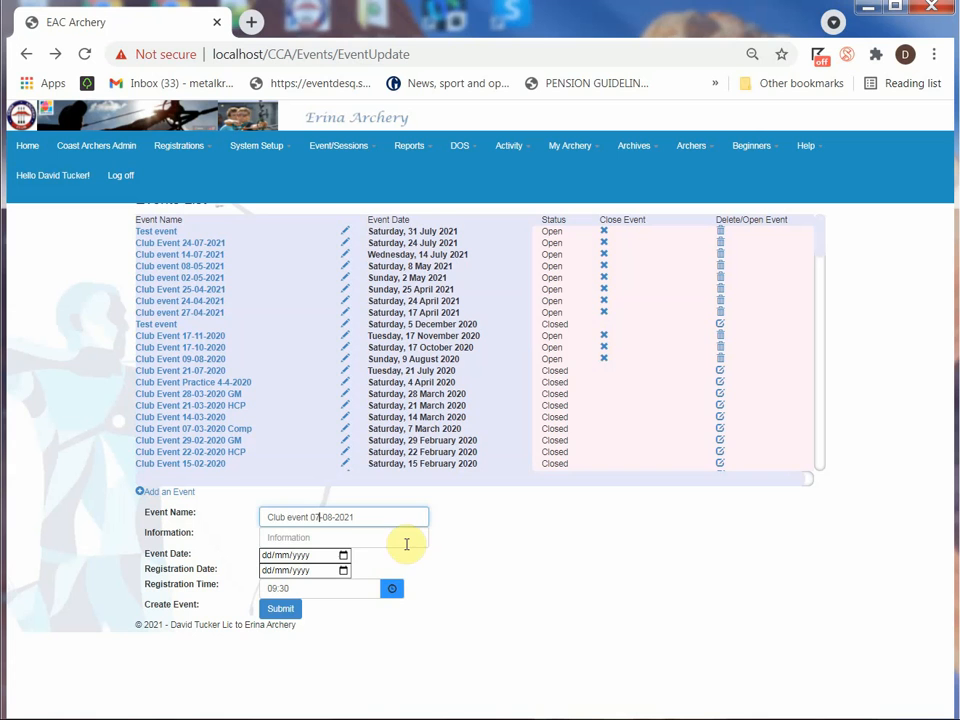
# Step: Set the new event's date to 07/08/2021 and its registration date to 01/08/2021, leaving the information blank
pyautogui.click(293, 540)
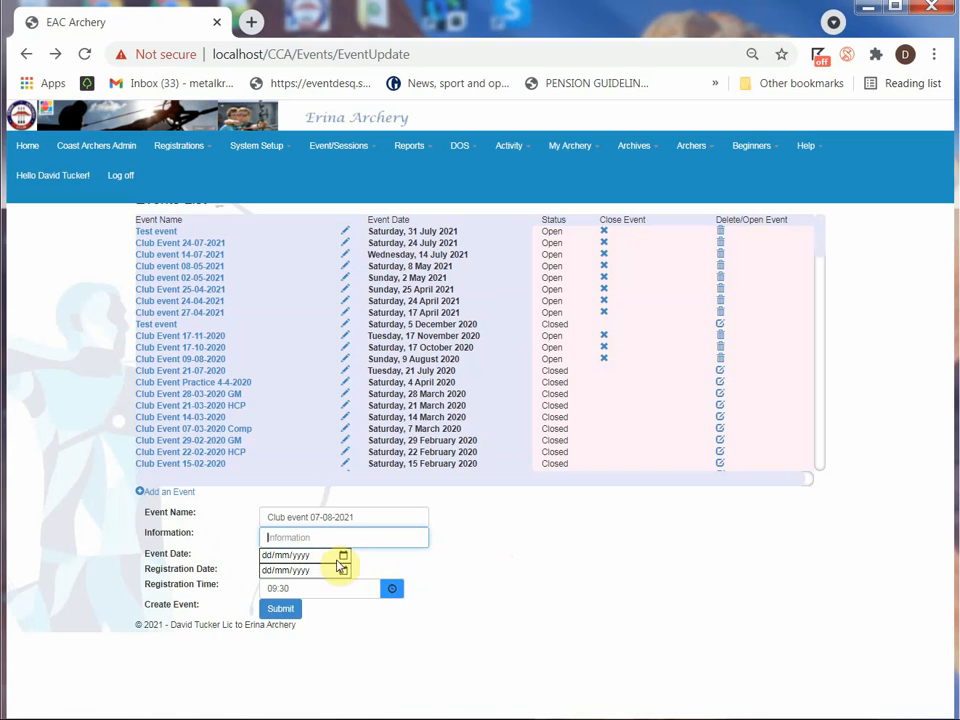
pyautogui.click(344, 557)
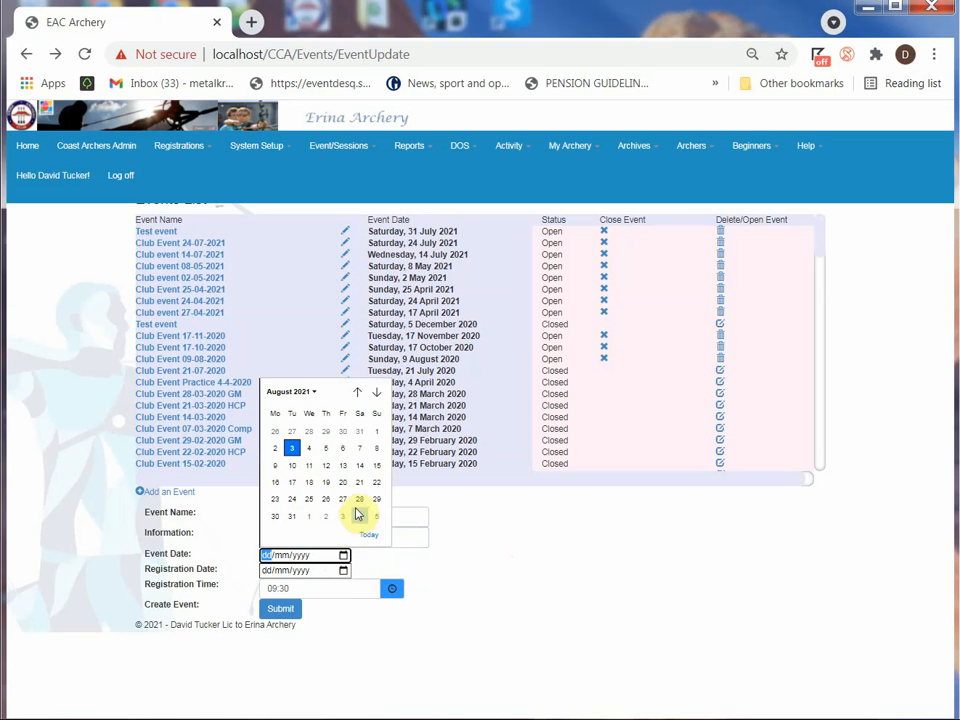
pyautogui.click(363, 449)
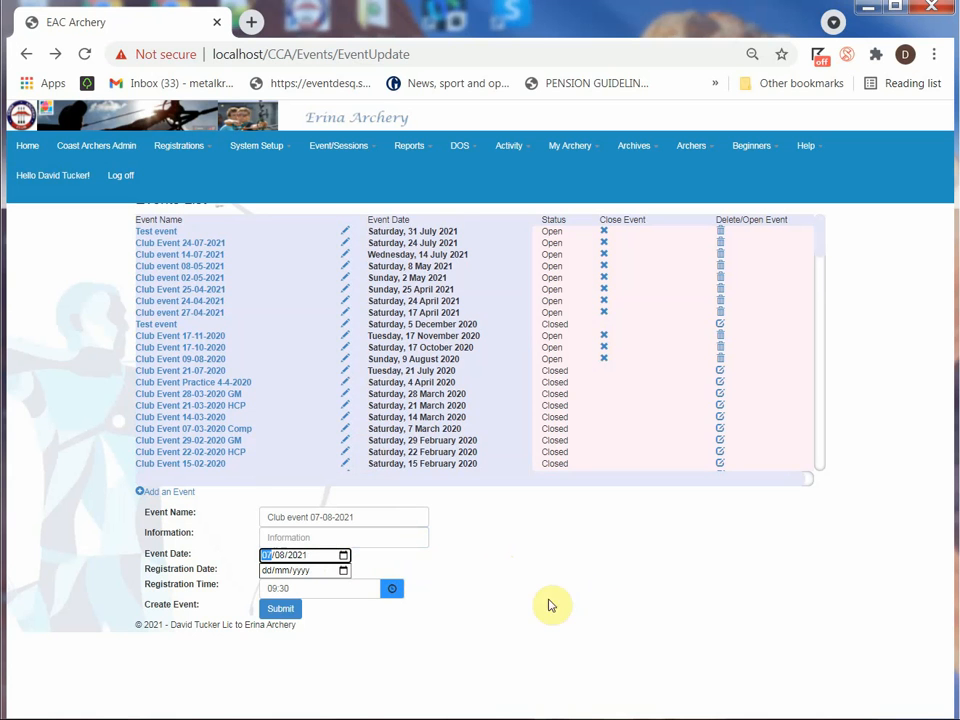
pyautogui.click(343, 571)
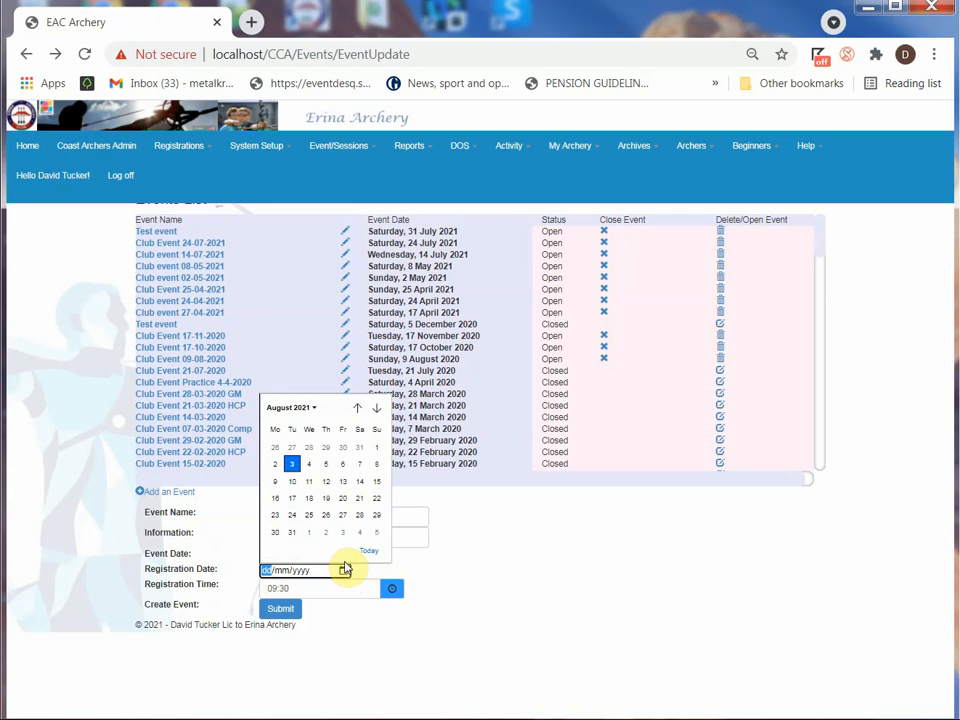
pyautogui.click(376, 448)
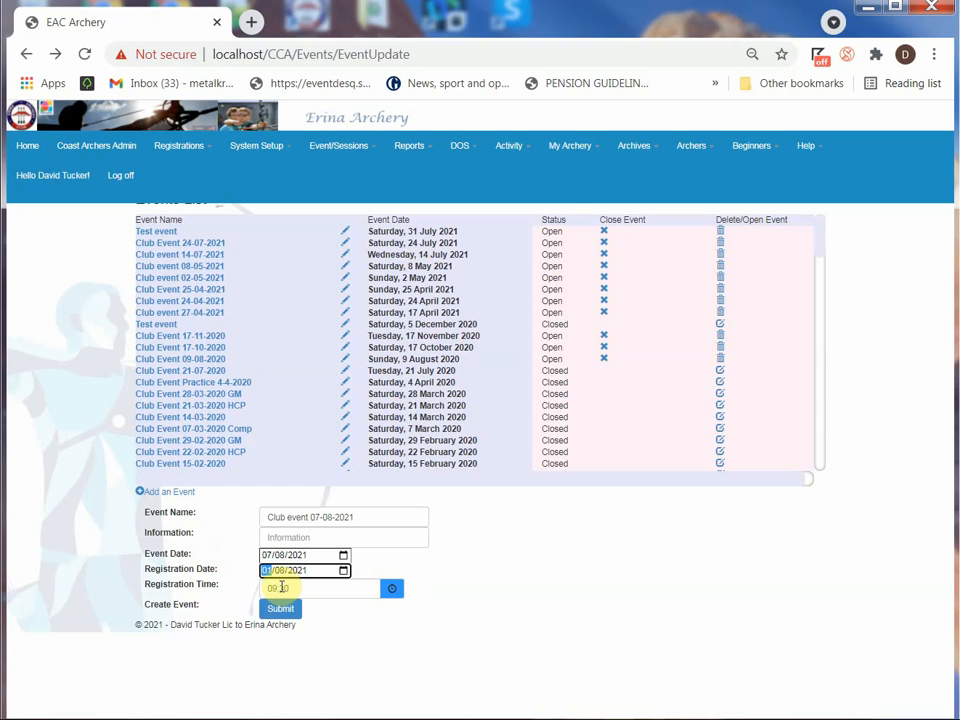
# Step: Choose 09:30 as the registration time and submit the new event
pyautogui.click(392, 588)
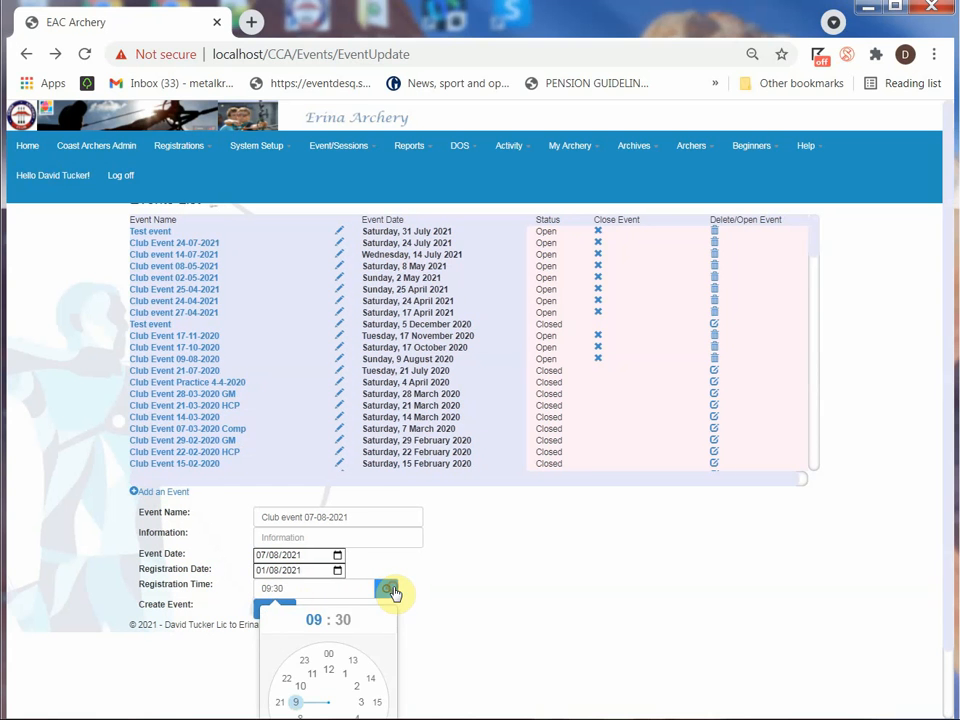
pyautogui.scroll(-1, 480, 617)
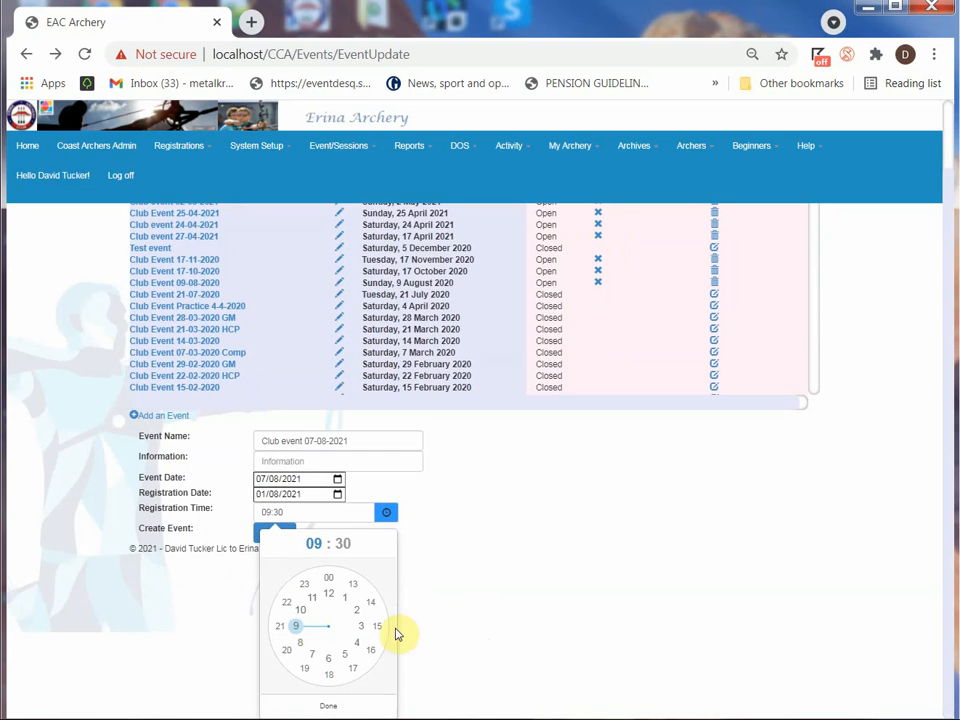
pyautogui.click(300, 630)
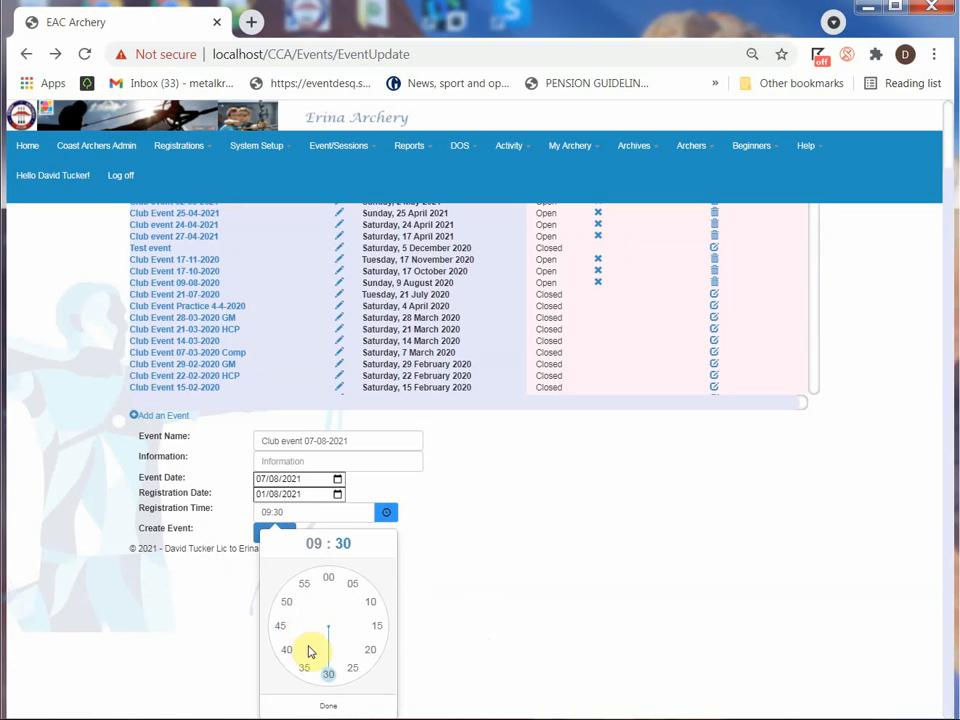
pyautogui.click(336, 706)
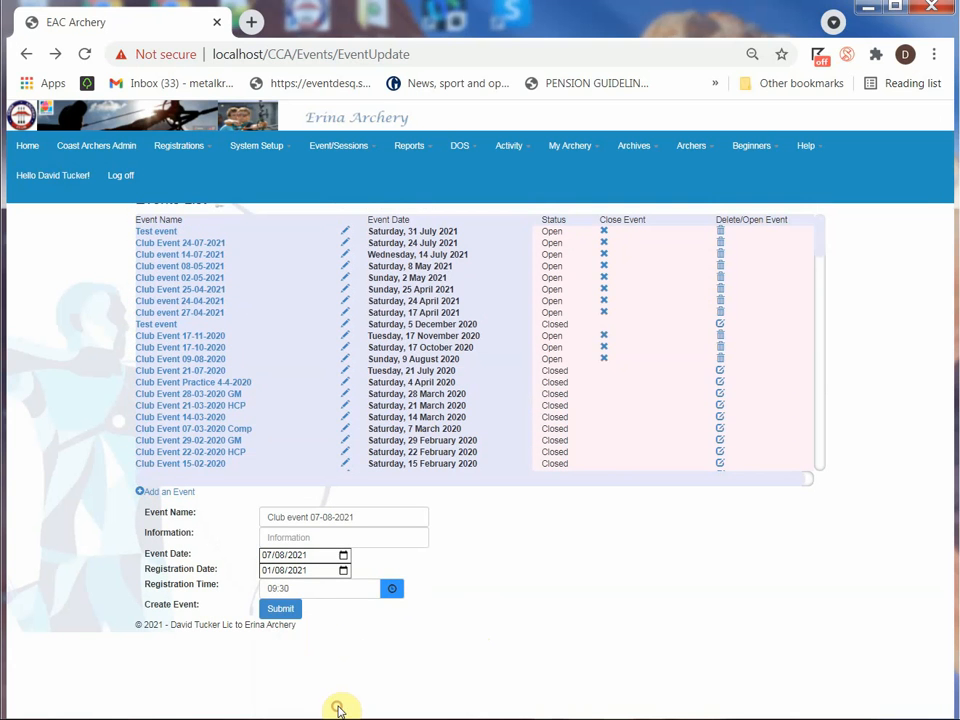
pyautogui.click(284, 609)
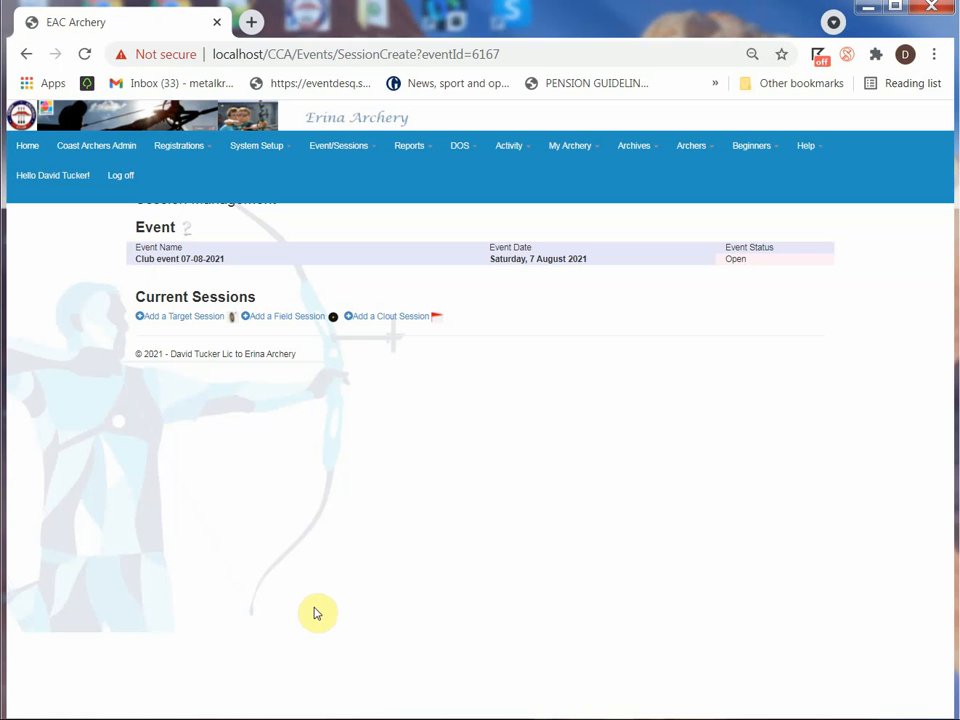
# Step: Add a target session to the event and name it "Club 07-08-2021"
pyautogui.click(172, 318)
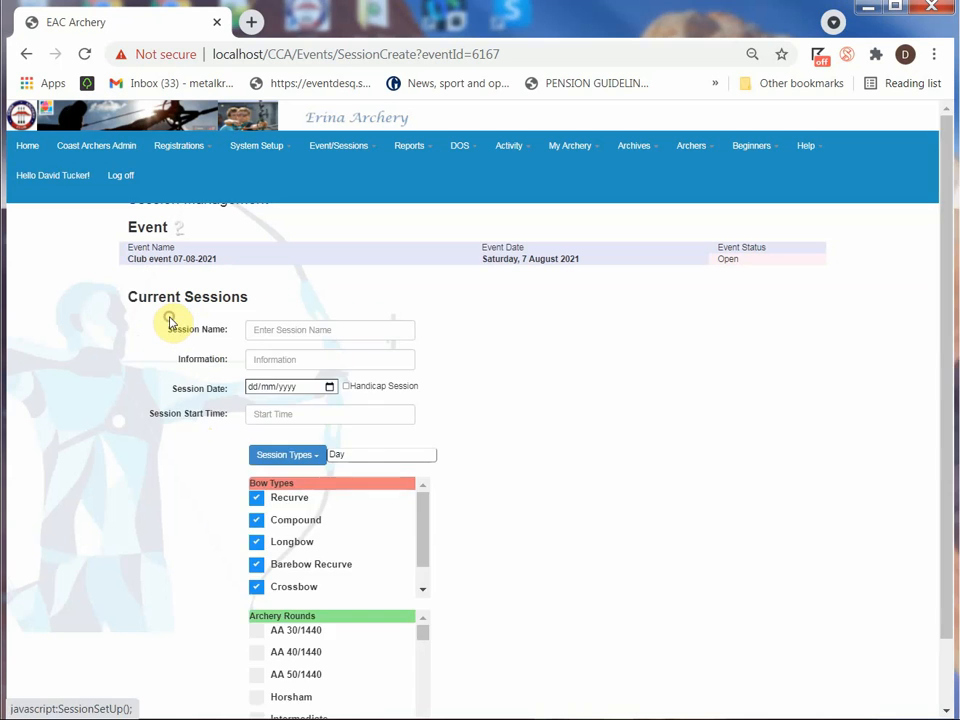
pyautogui.click(273, 330)
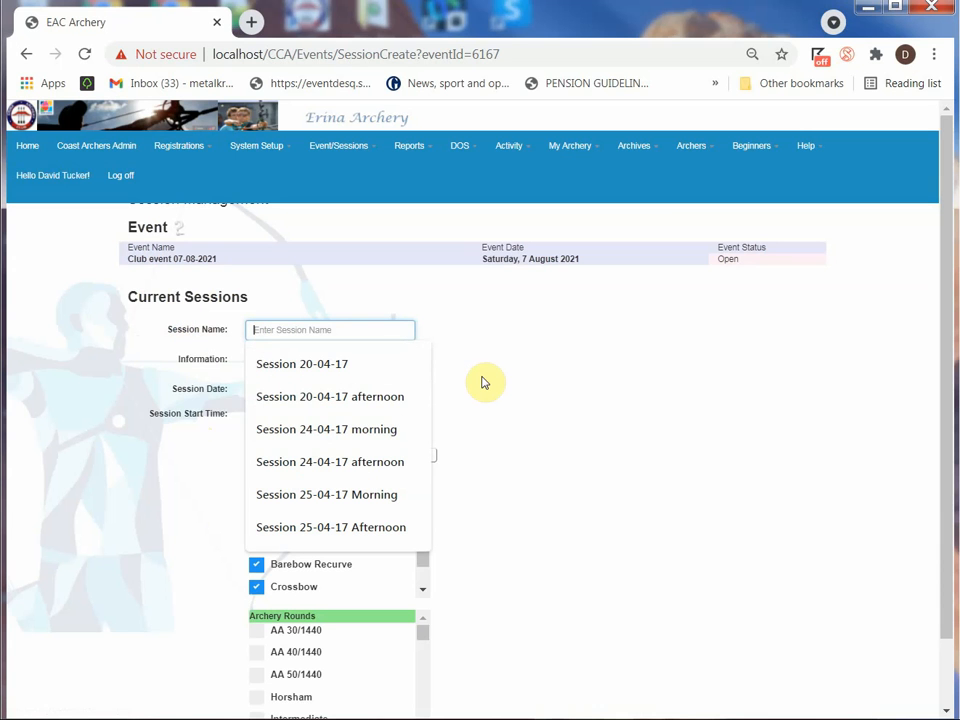
pyautogui.write('Club')
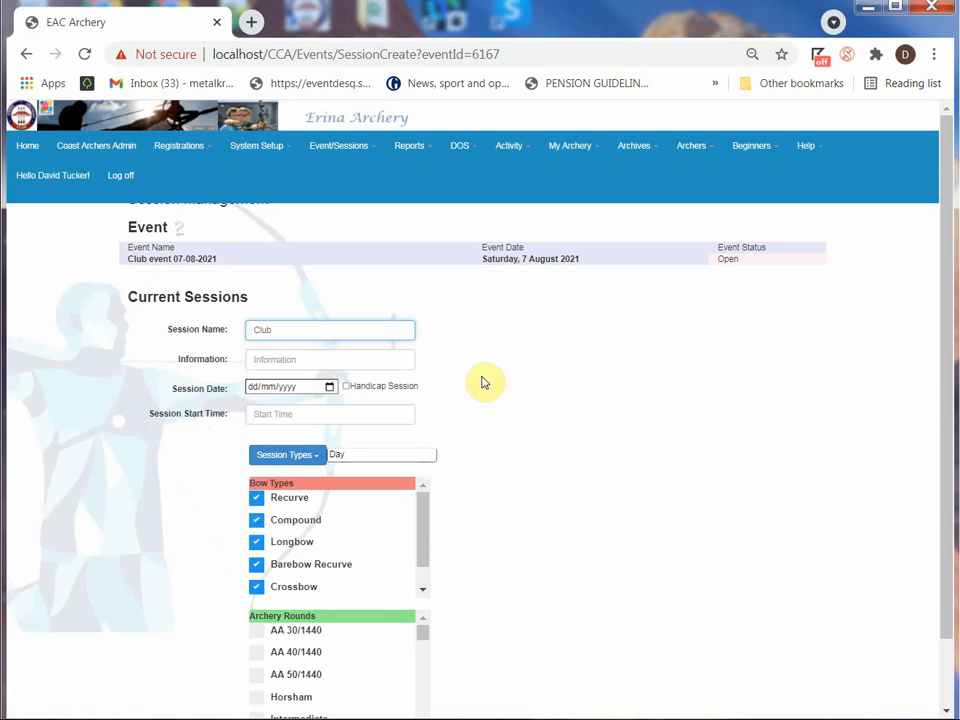
pyautogui.write(' 07-08-2021')
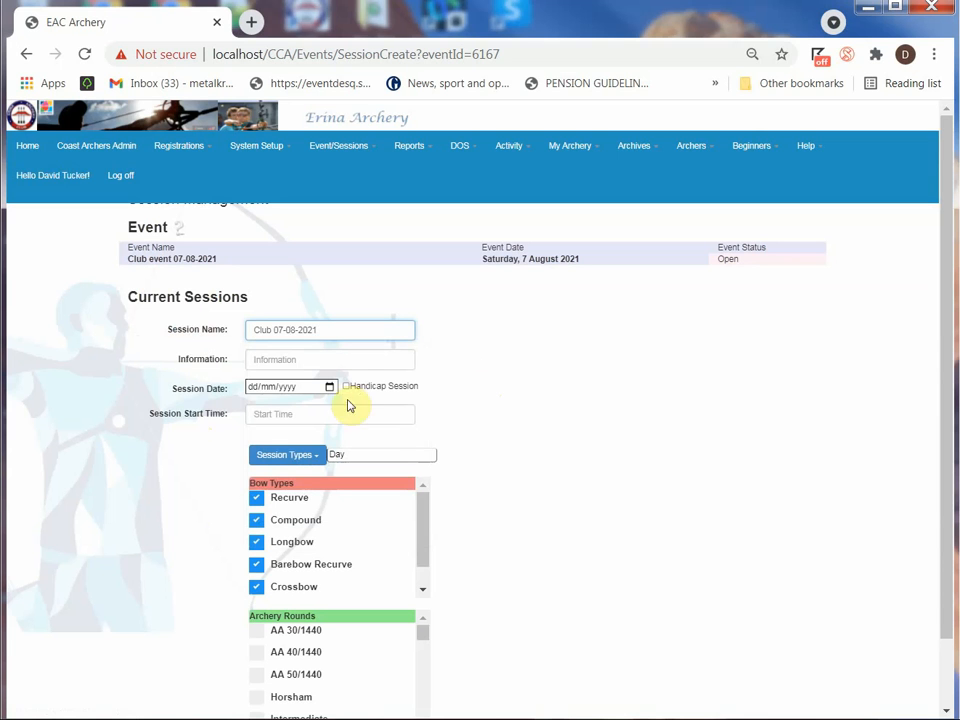
# Step: Set the session date to 07/08/2021 and the session start time to 9.0 AM, leaving the information blank
pyautogui.click(275, 359)
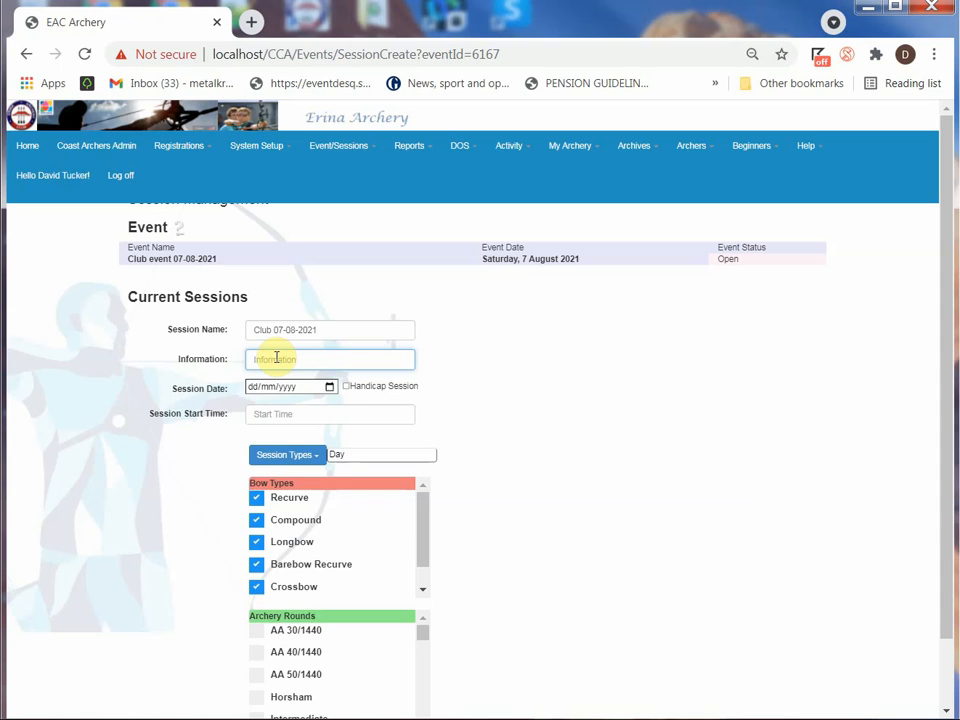
pyautogui.click(329, 387)
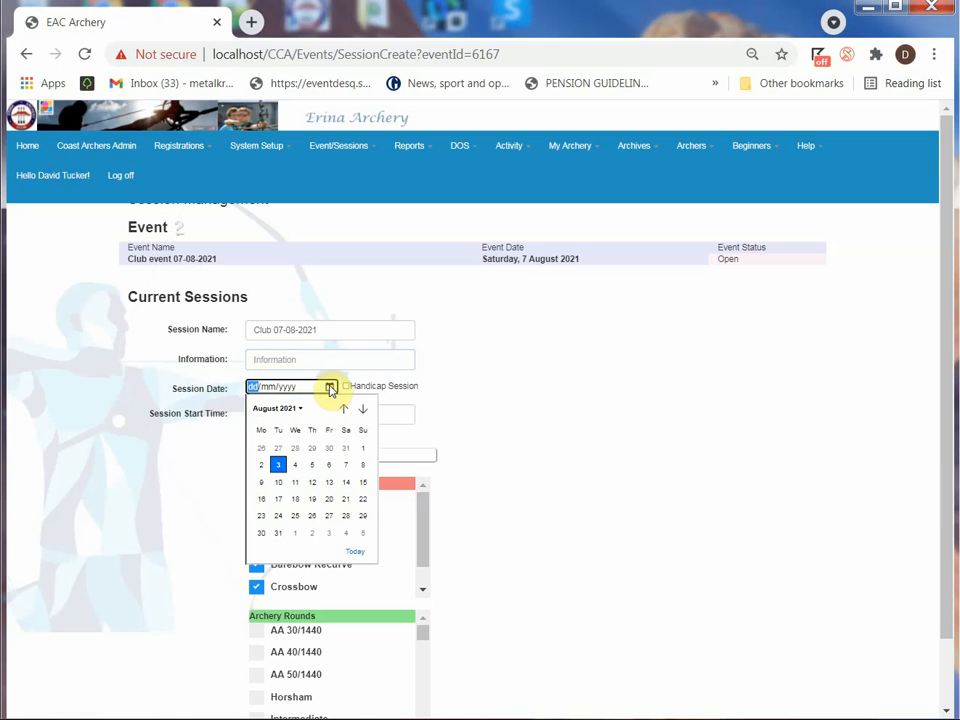
pyautogui.click(346, 465)
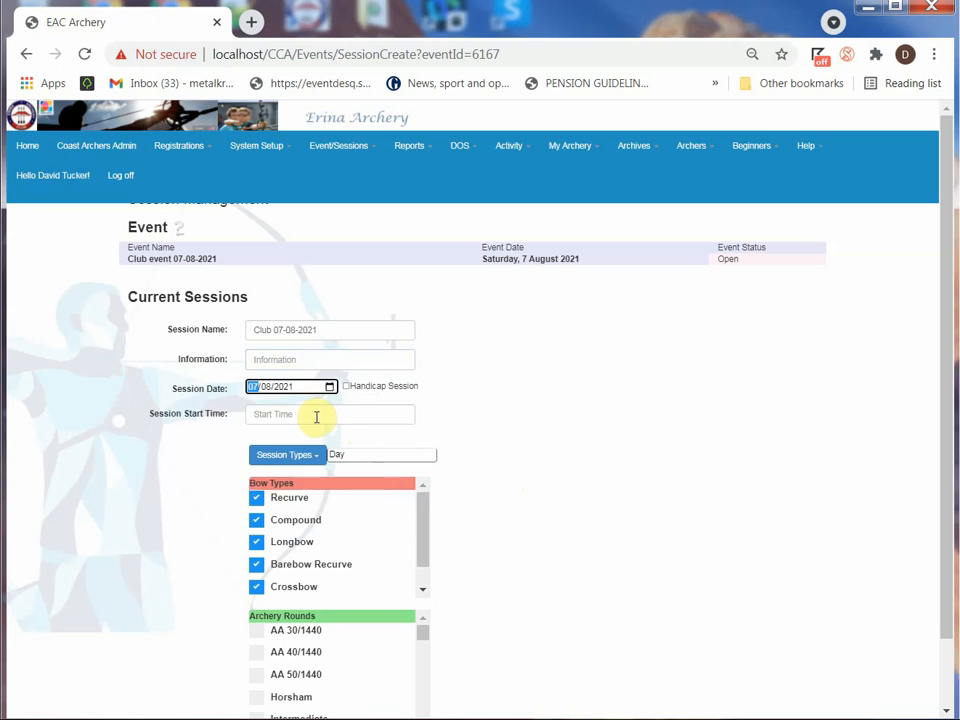
pyautogui.click(315, 416)
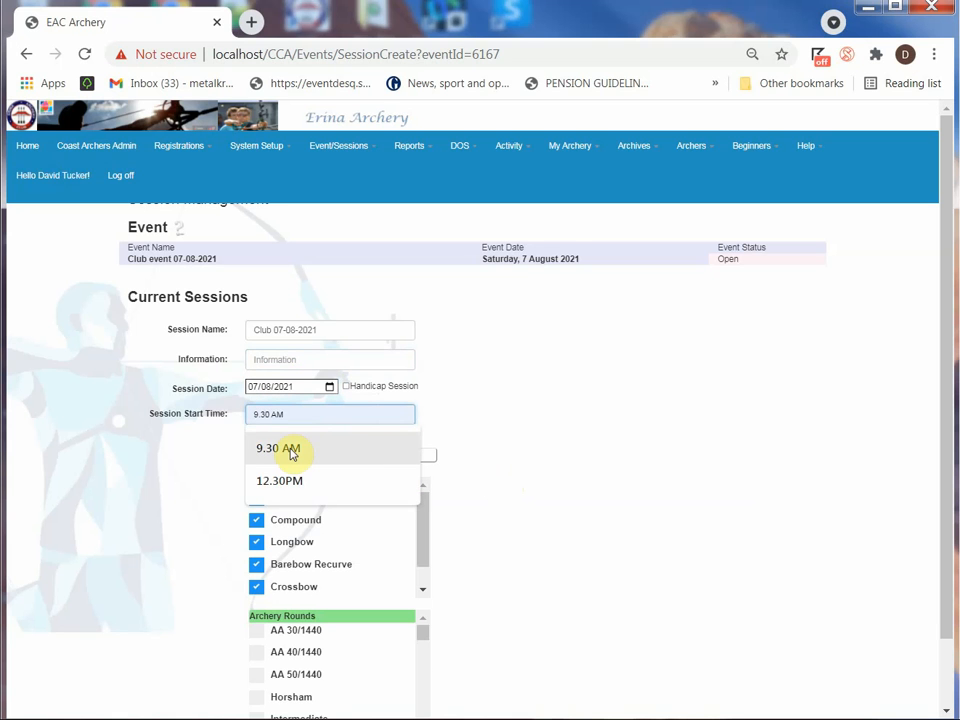
pyautogui.click(291, 453)
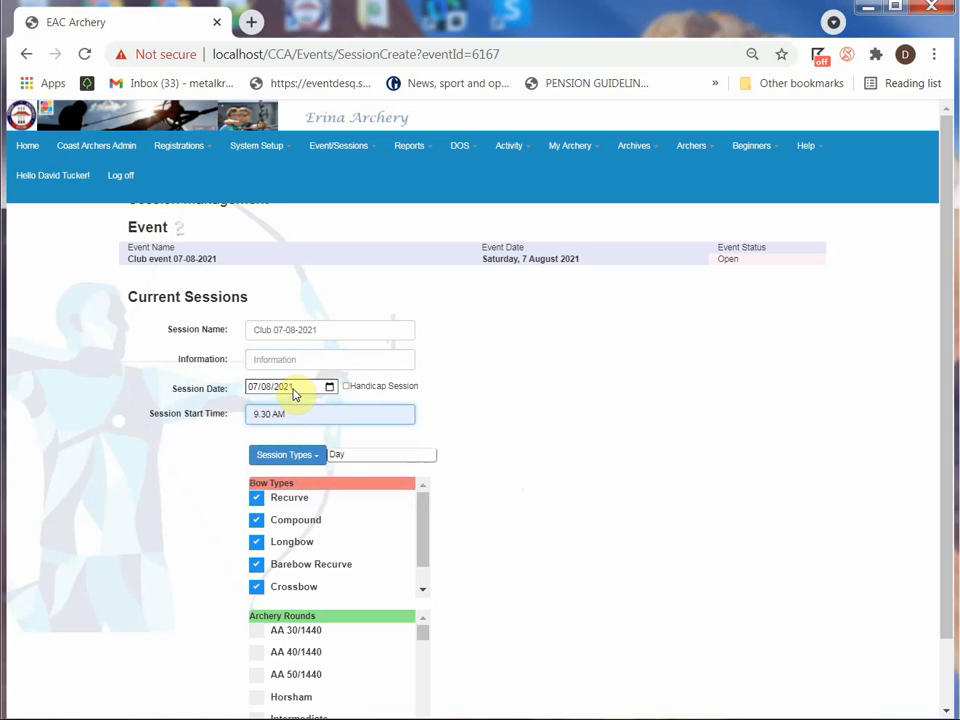
pyautogui.press('BackSpace')
pyautogui.press('BackSpace')
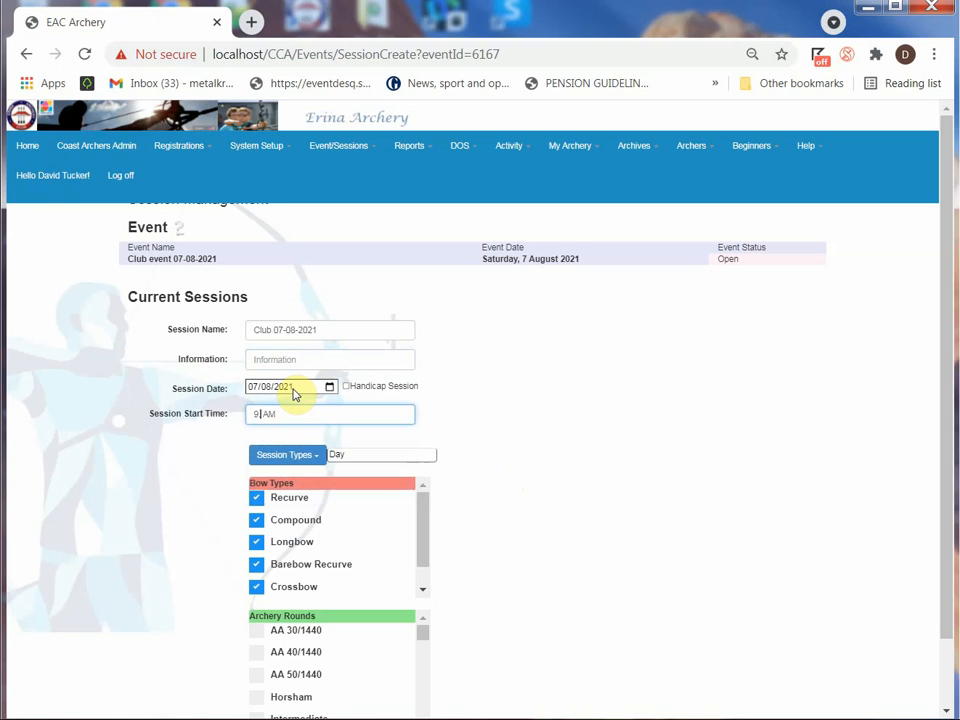
pyautogui.write('0')
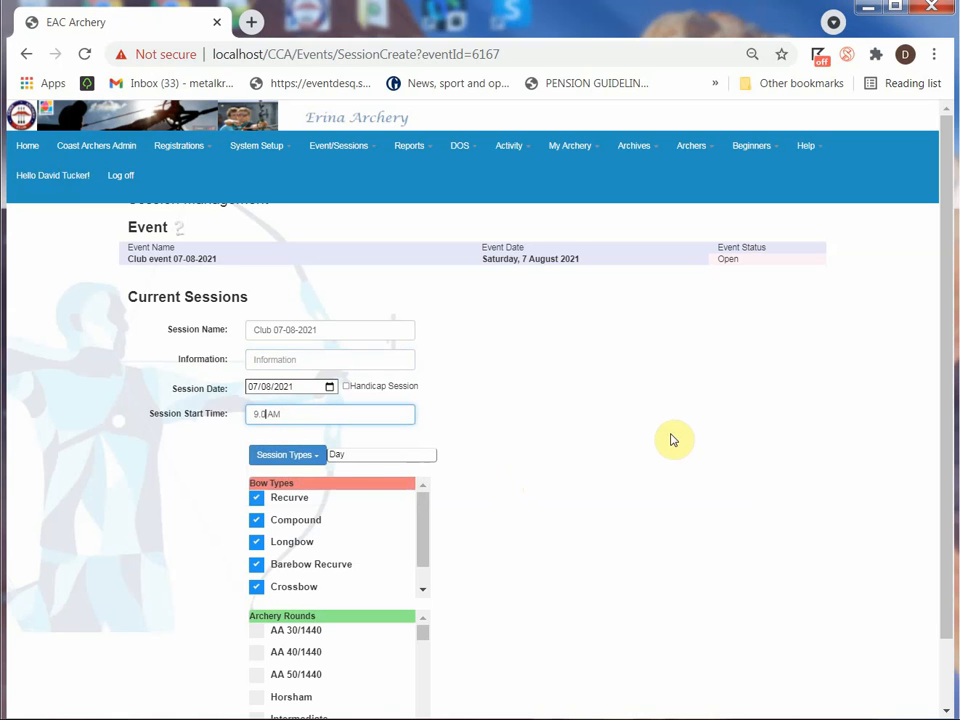
# Step: Set the session type to Morning and review the selected bow types
pyautogui.click(293, 458)
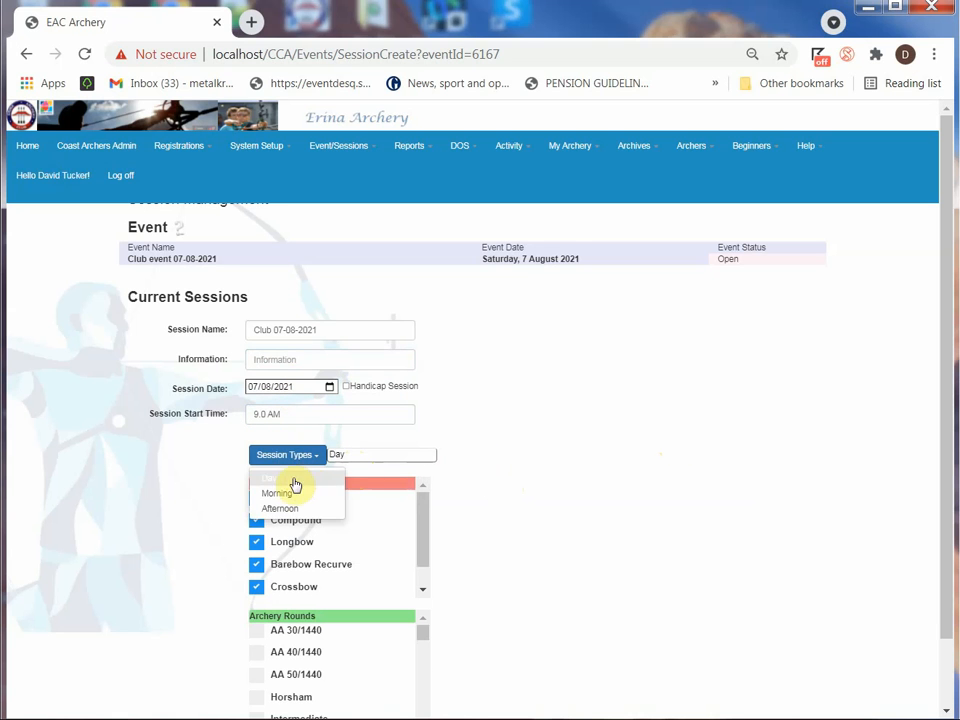
pyautogui.click(284, 494)
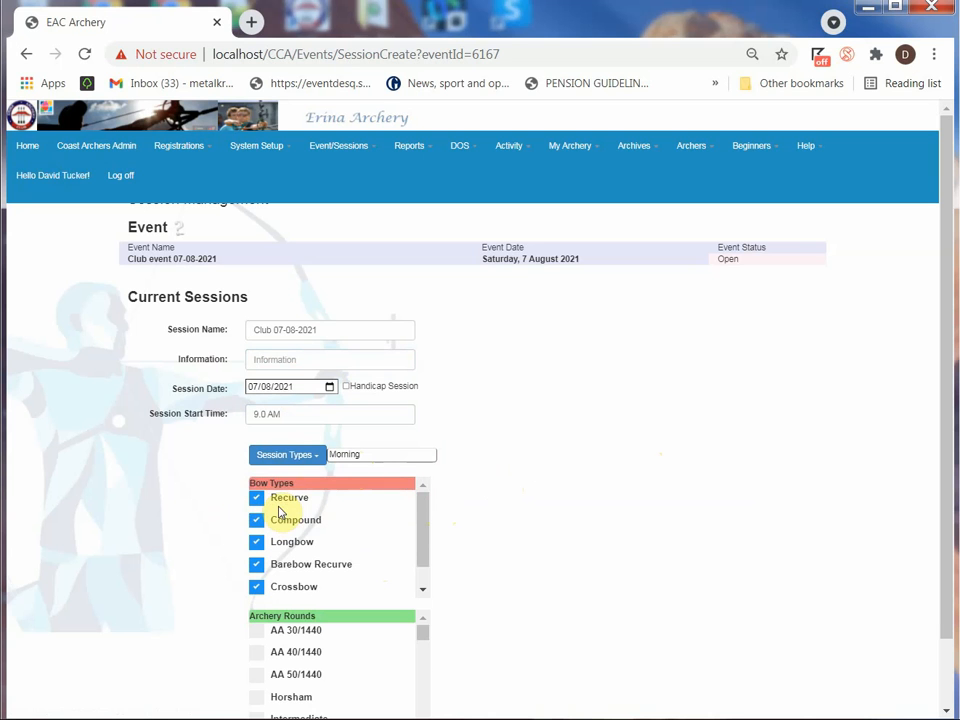
pyautogui.scroll(-1, 282, 512)
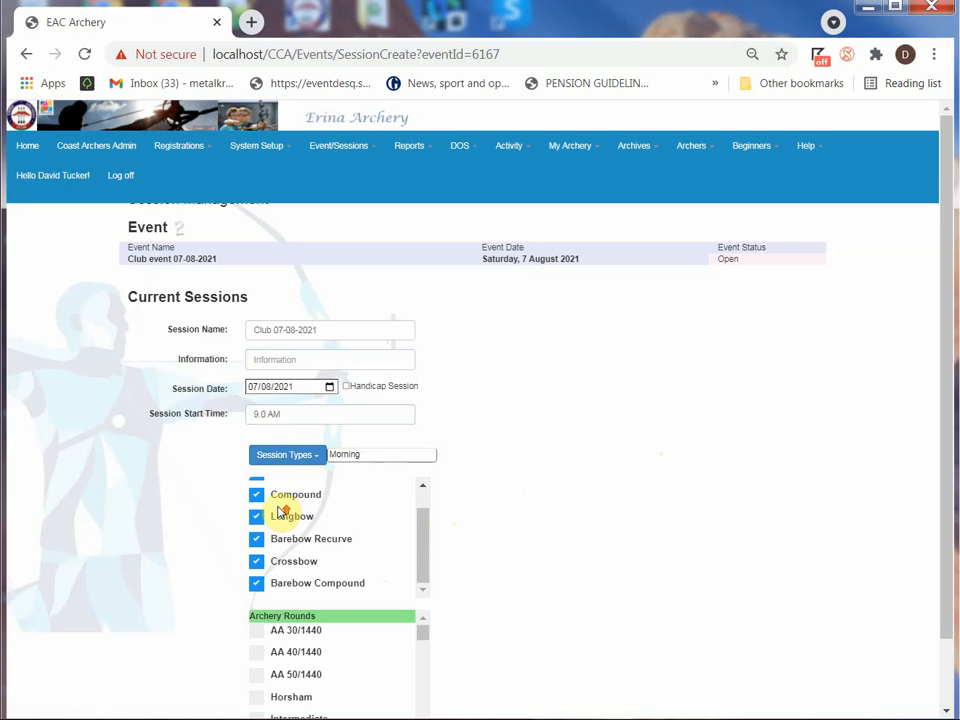
pyautogui.scroll(1, 282, 512)
pyautogui.scroll(-1, 518, 549)
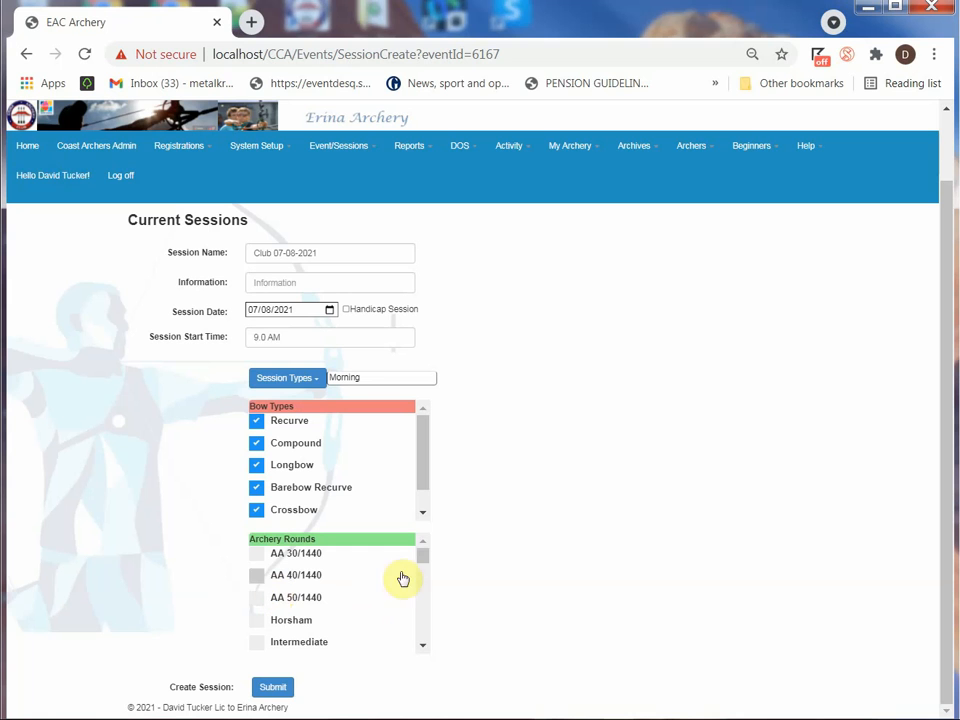
# Step: Select the Darwin, Drake and Melbourne archery rounds for the morning session and submit it
pyautogui.moveTo(422, 557); pyautogui.dragTo(424, 577)
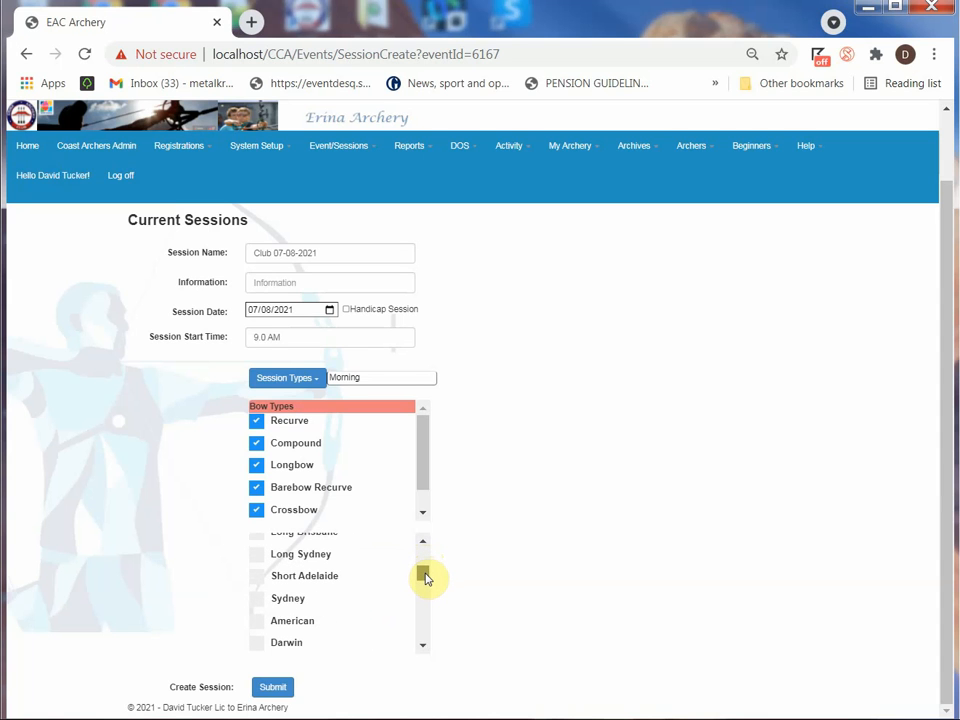
pyautogui.click(259, 644)
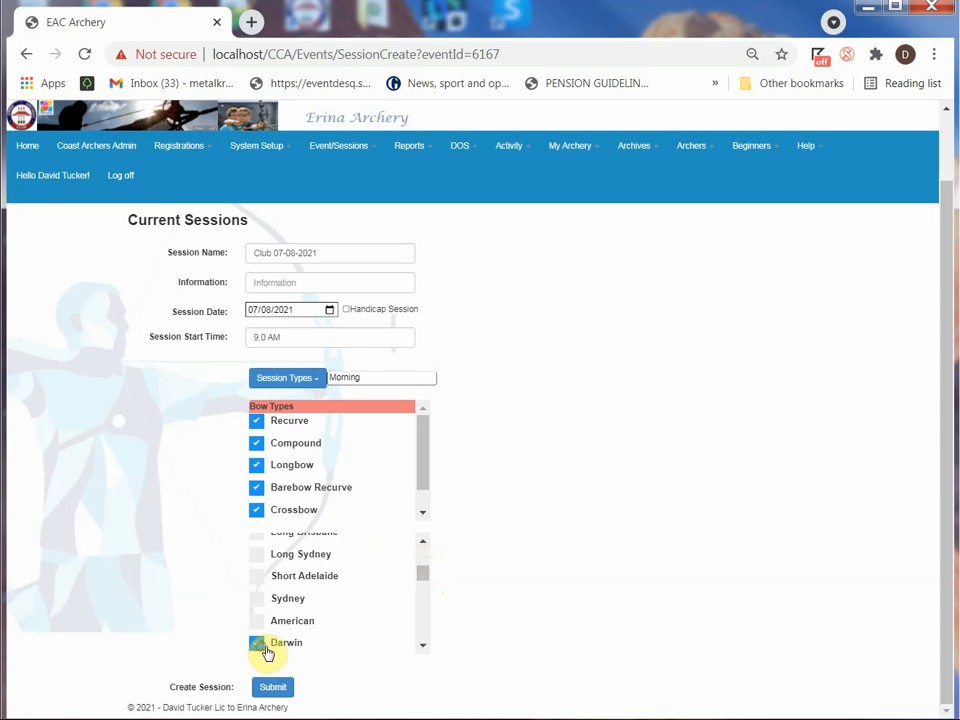
pyautogui.click(424, 646)
pyautogui.click(424, 646)
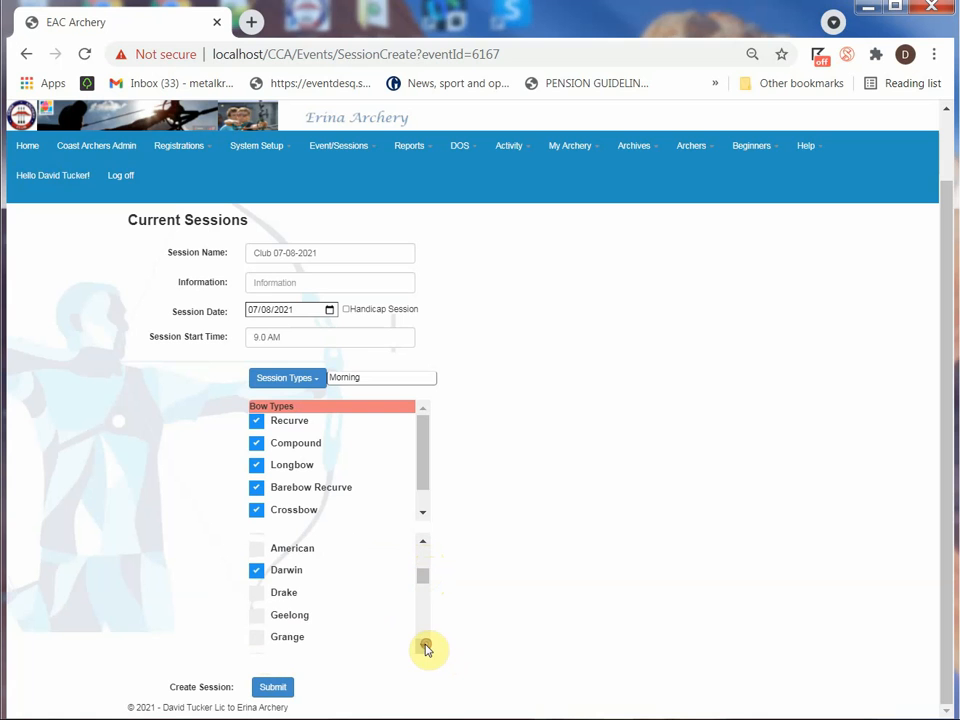
pyautogui.click(258, 593)
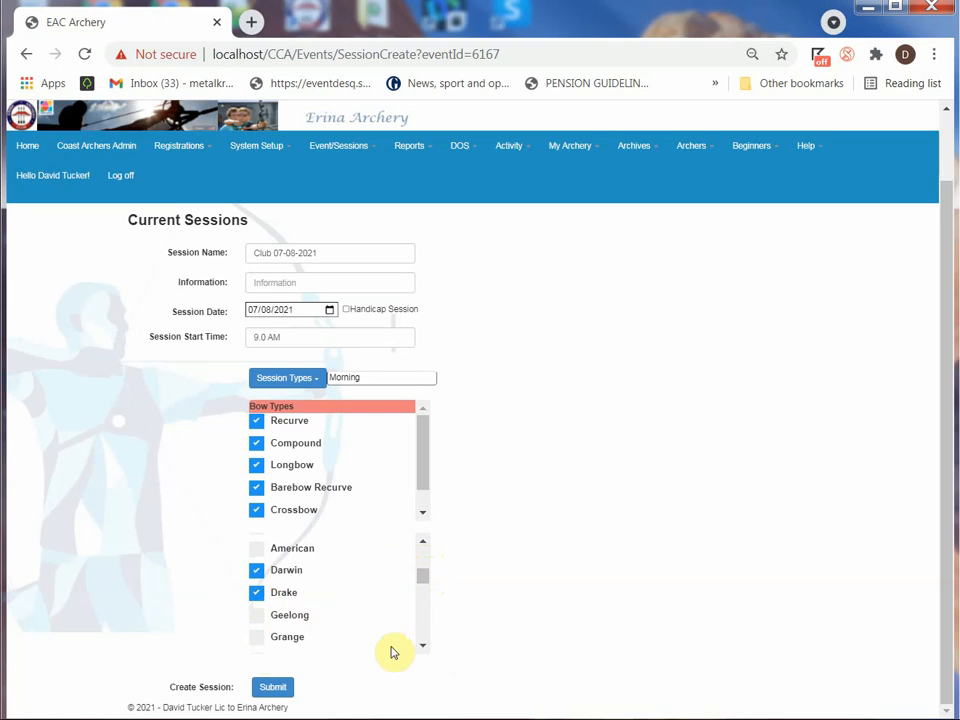
pyautogui.click(423, 648)
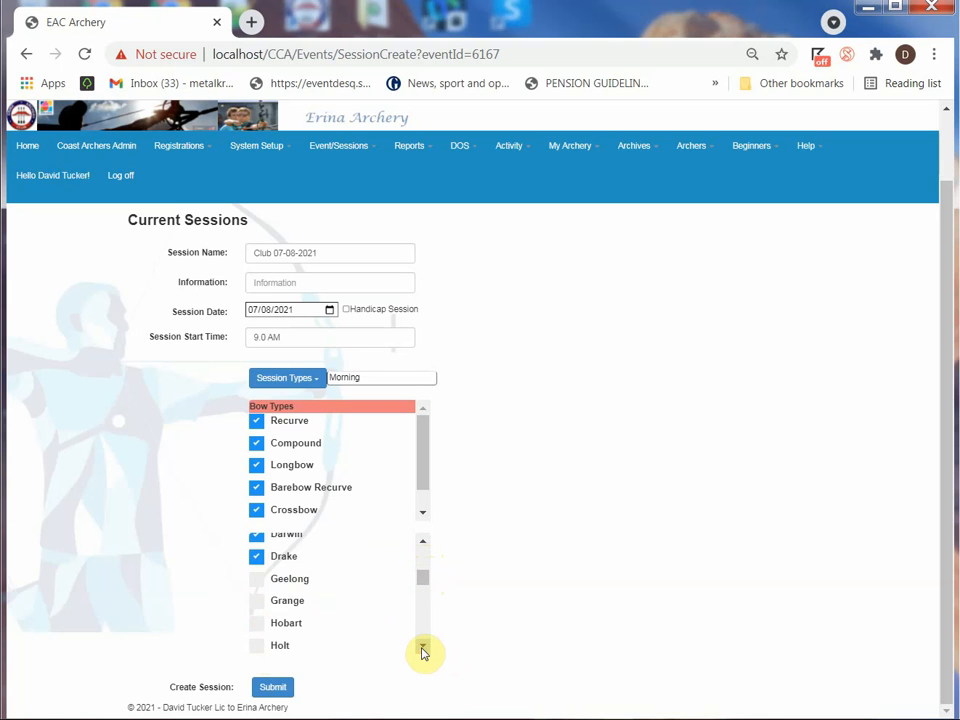
pyautogui.click(423, 648)
pyautogui.click(423, 648)
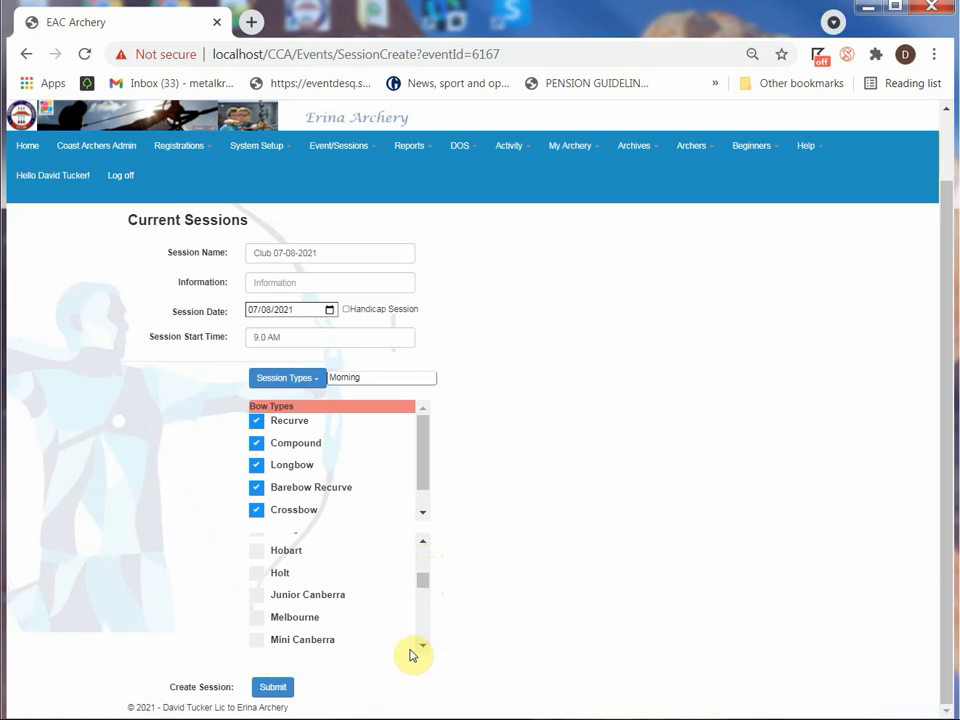
pyautogui.click(258, 619)
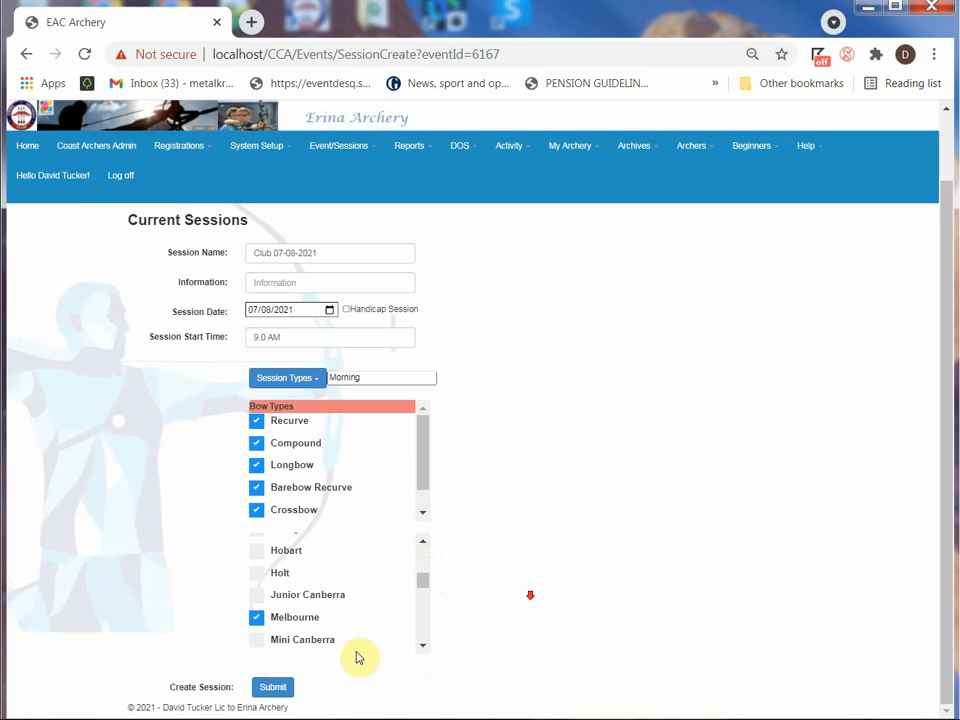
pyautogui.click(271, 690)
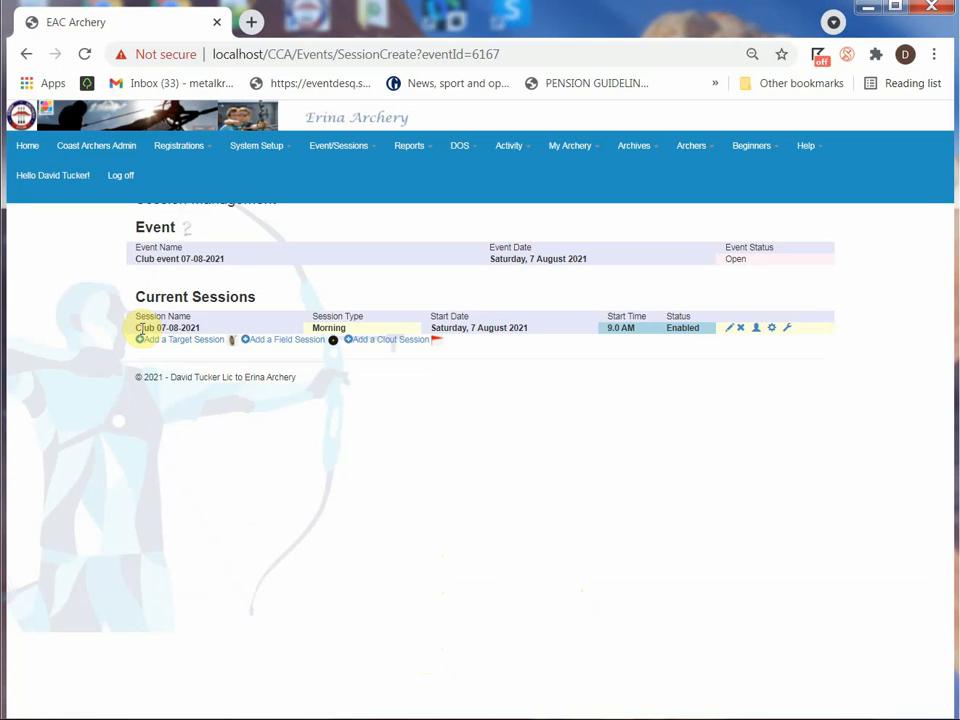
# Step: Add a second target session to the event and name it "Session 07-08-2021 Afternoon"
pyautogui.click(146, 341)
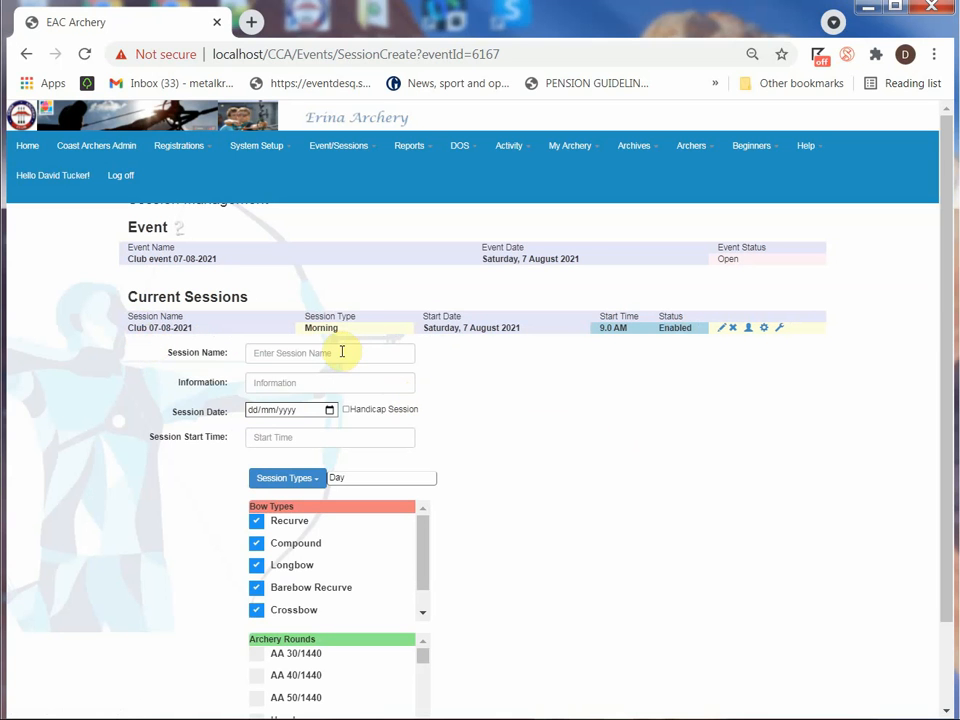
pyautogui.click(308, 352)
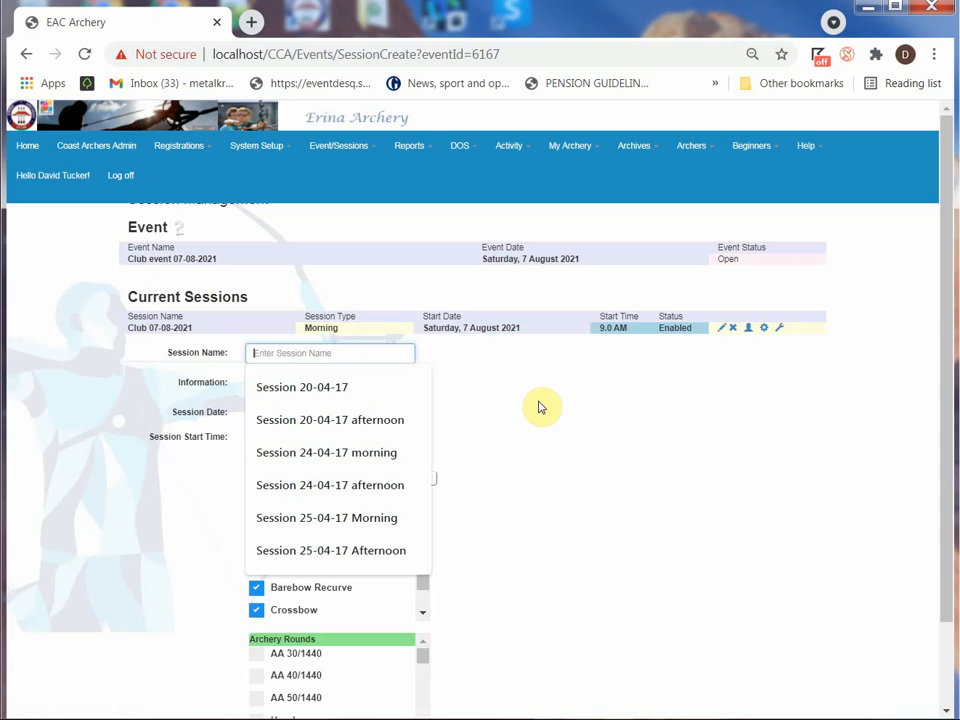
pyautogui.click(336, 389)
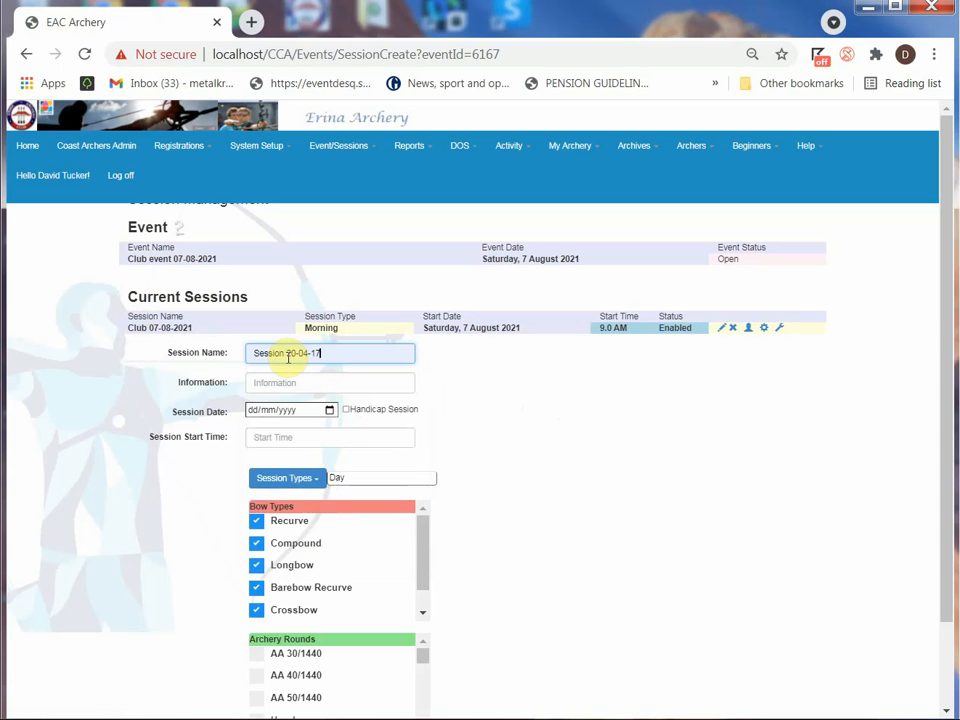
pyautogui.click(308, 352)
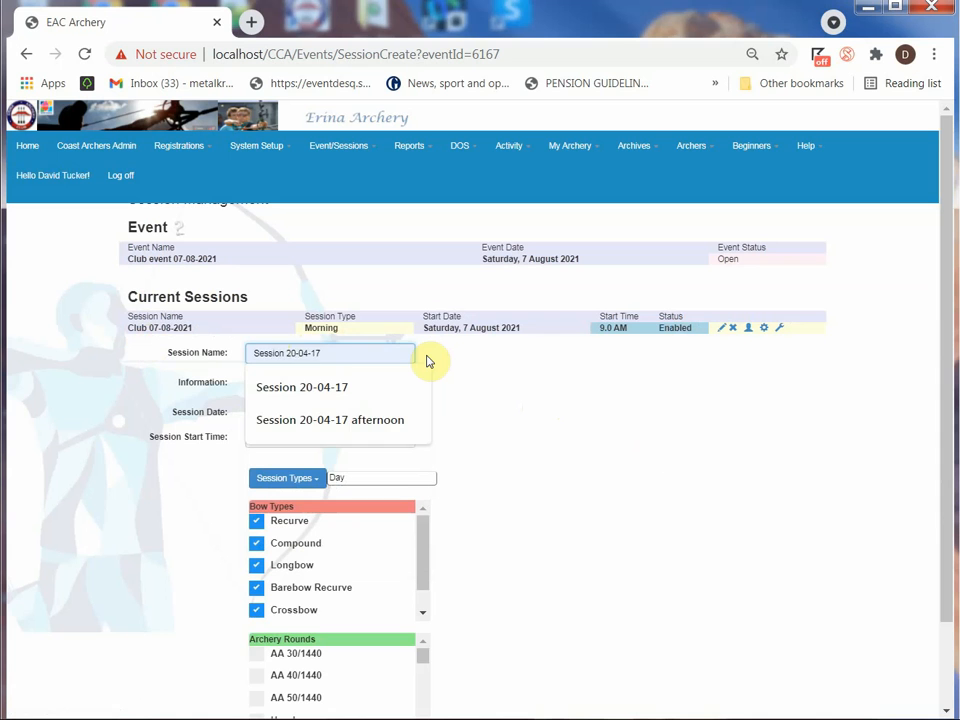
pyautogui.press('BackSpace')
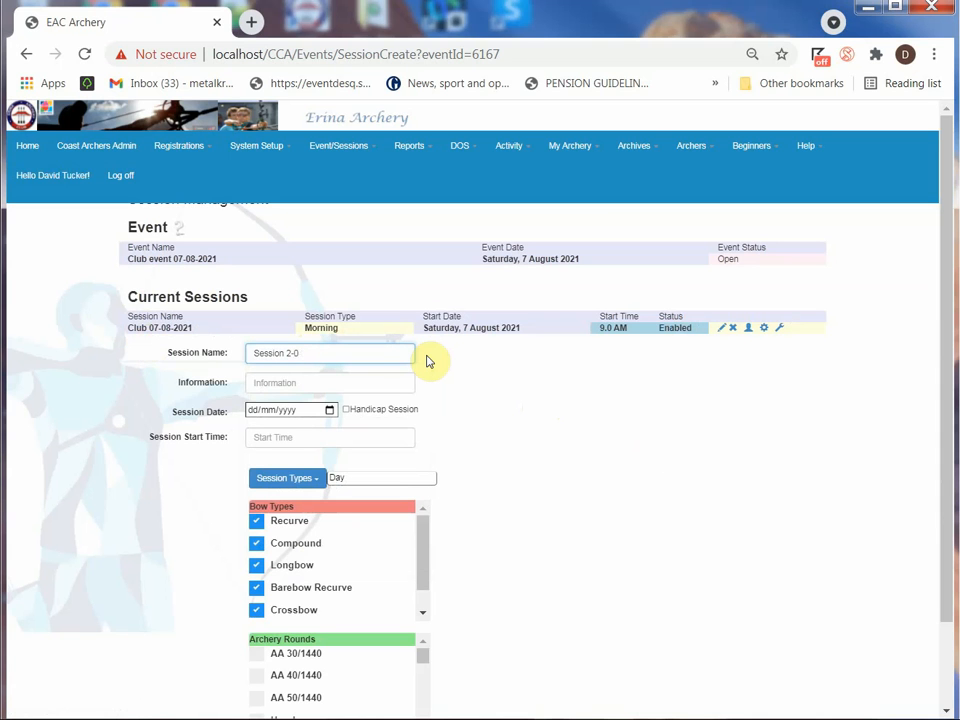
pyautogui.press('BackSpace')
pyautogui.write('07-08-2021 Afternoon')
# Step: Set the second session's date to 07/08/2021, its start time to 12.30PM and its session type to Afternoon
pyautogui.click(329, 411)
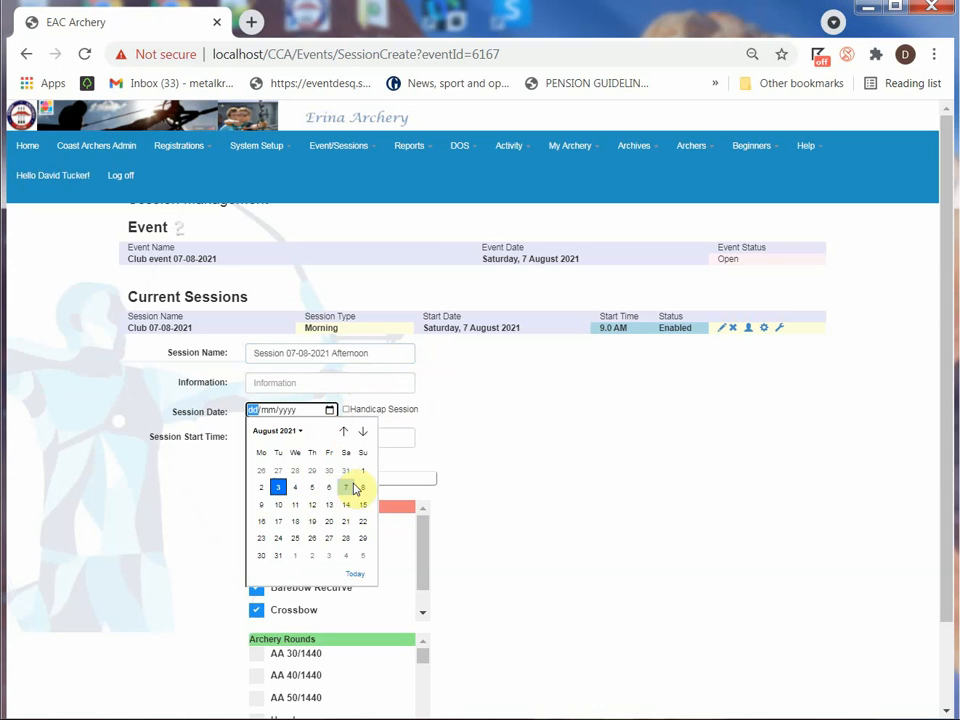
pyautogui.click(363, 488)
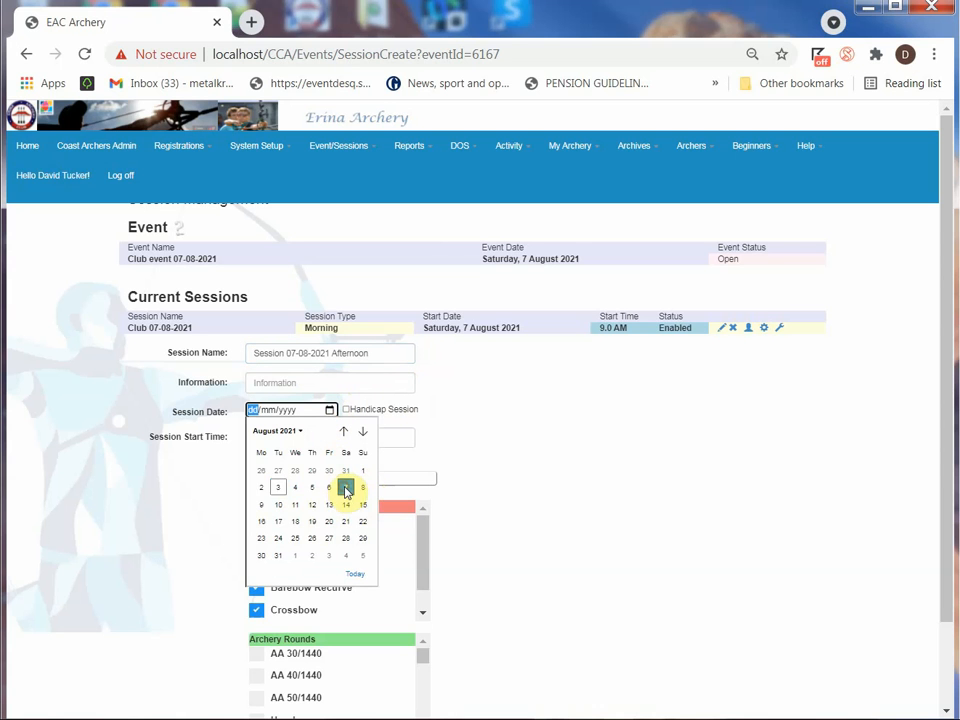
pyautogui.click(281, 437)
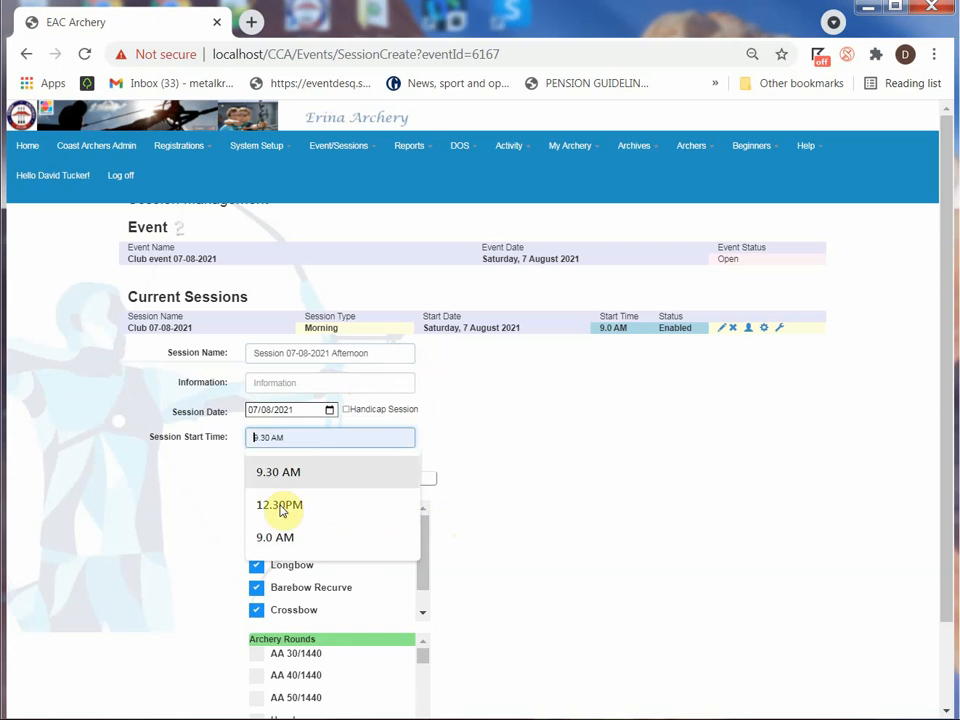
pyautogui.click(282, 513)
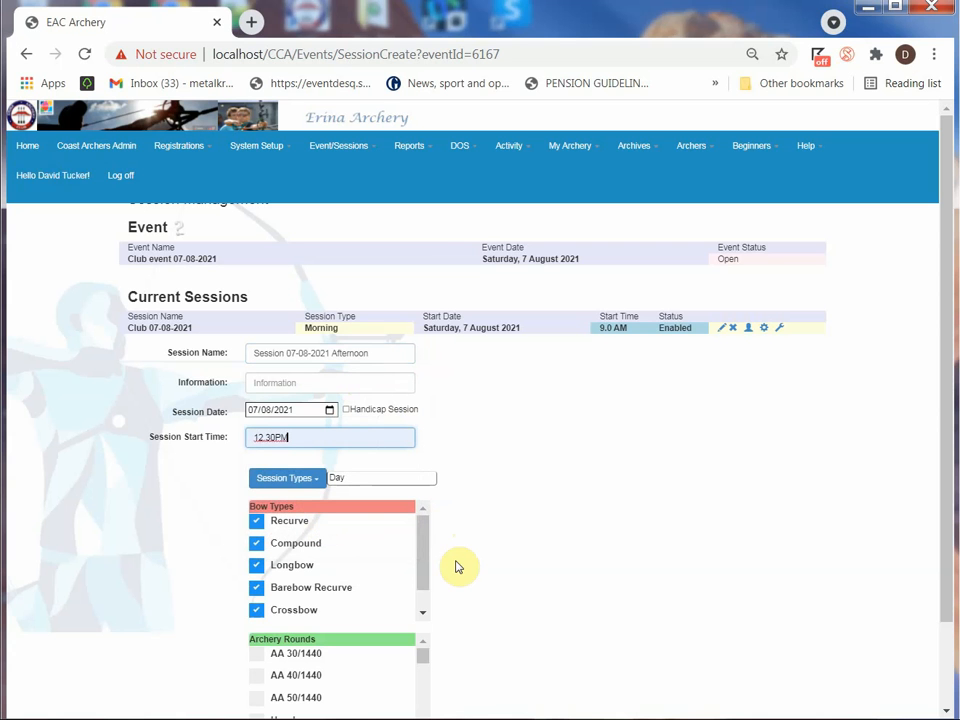
pyautogui.click(303, 484)
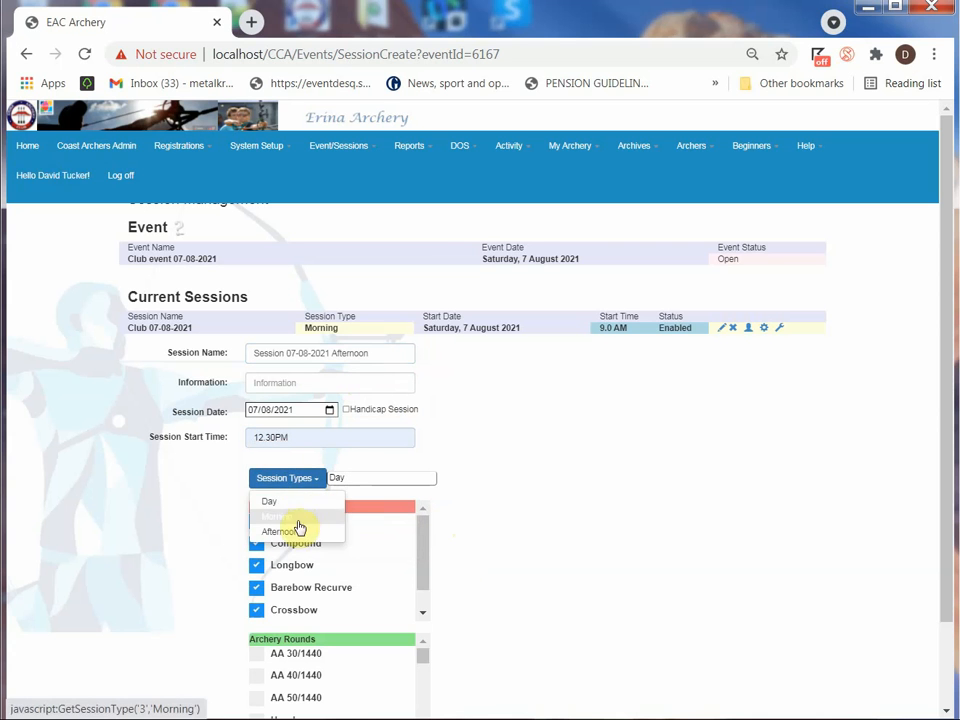
pyautogui.click(300, 528)
# Step: Select the Darwin, Drake and Melbourne archery rounds for the afternoon session and submit it
pyautogui.scroll(-1, 535, 573)
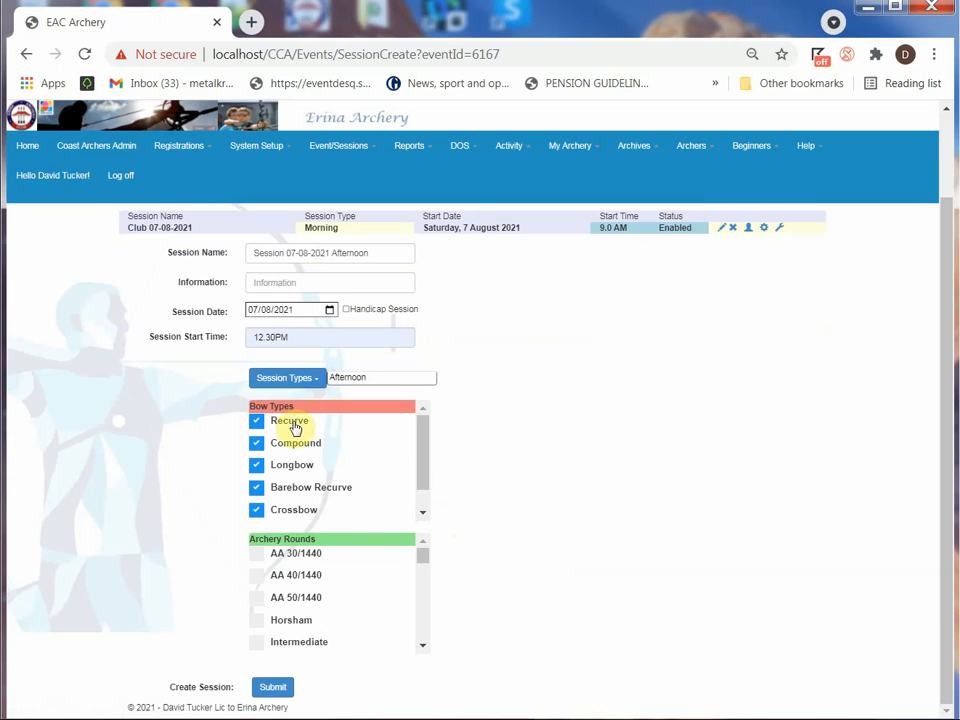
pyautogui.scroll(-4, 424, 556)
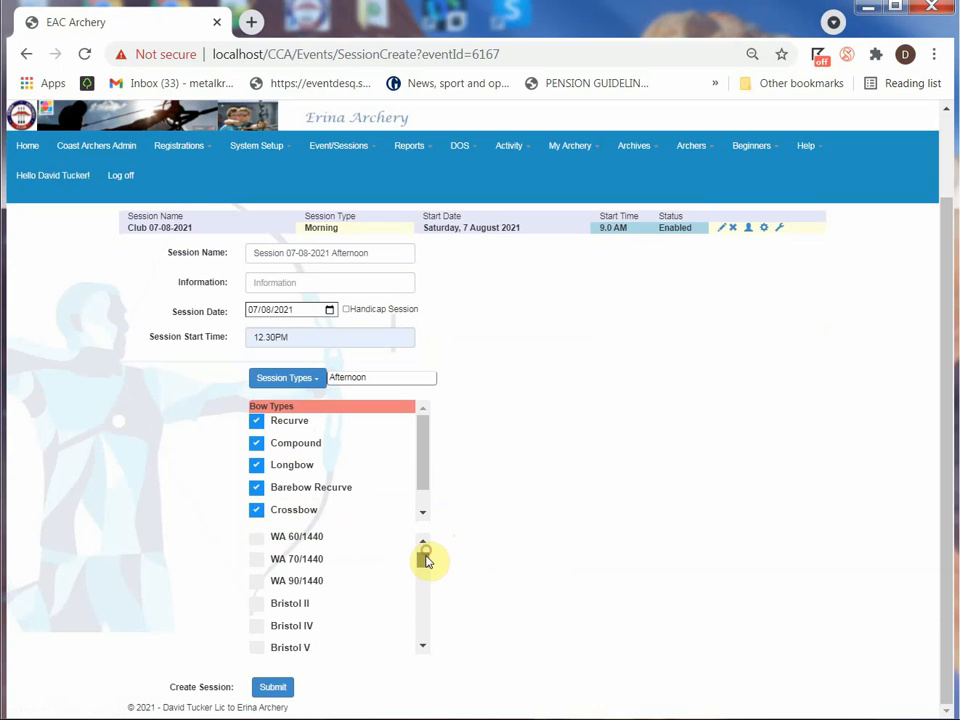
pyautogui.scroll(-2, 372, 597)
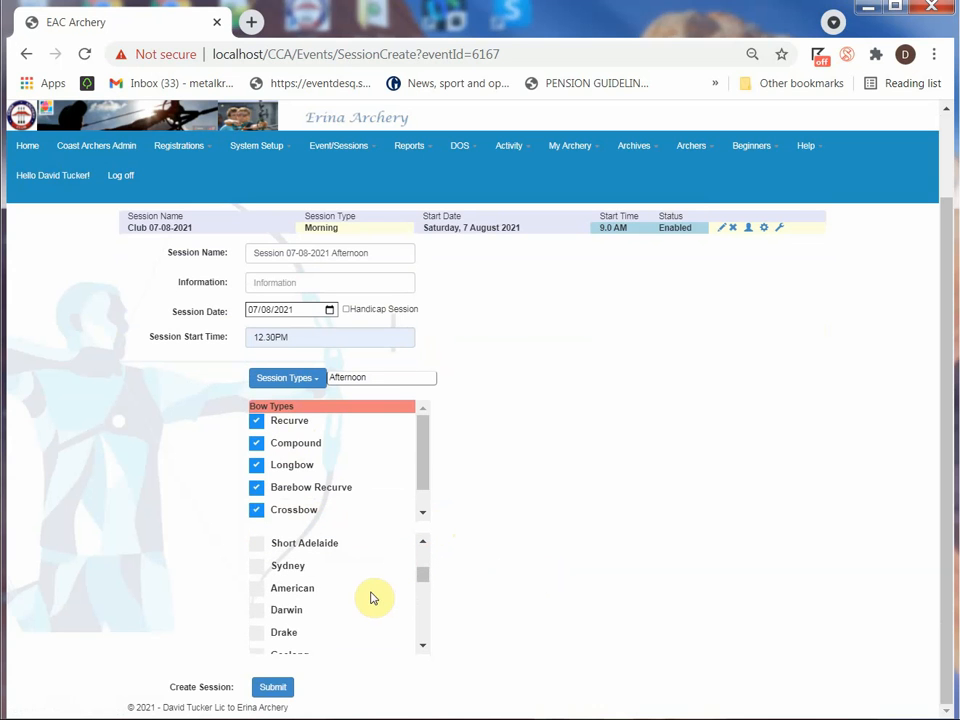
pyautogui.click(256, 611)
pyautogui.click(257, 632)
pyautogui.scroll(-3, 311, 626)
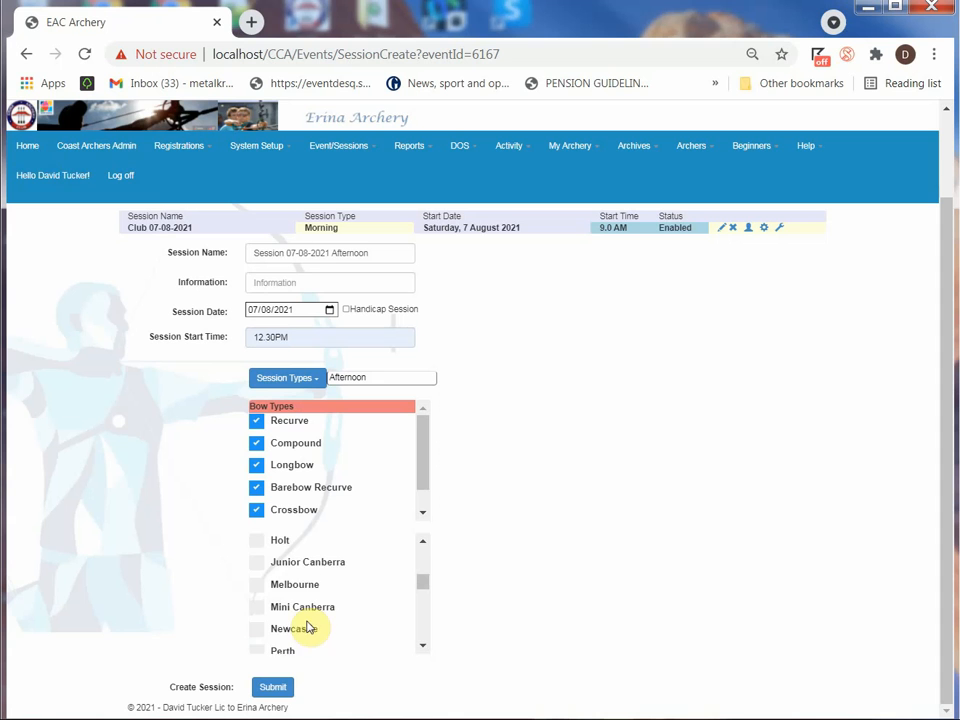
pyautogui.scroll(2, 311, 626)
pyautogui.scroll(-4, 309, 626)
pyautogui.click(256, 583)
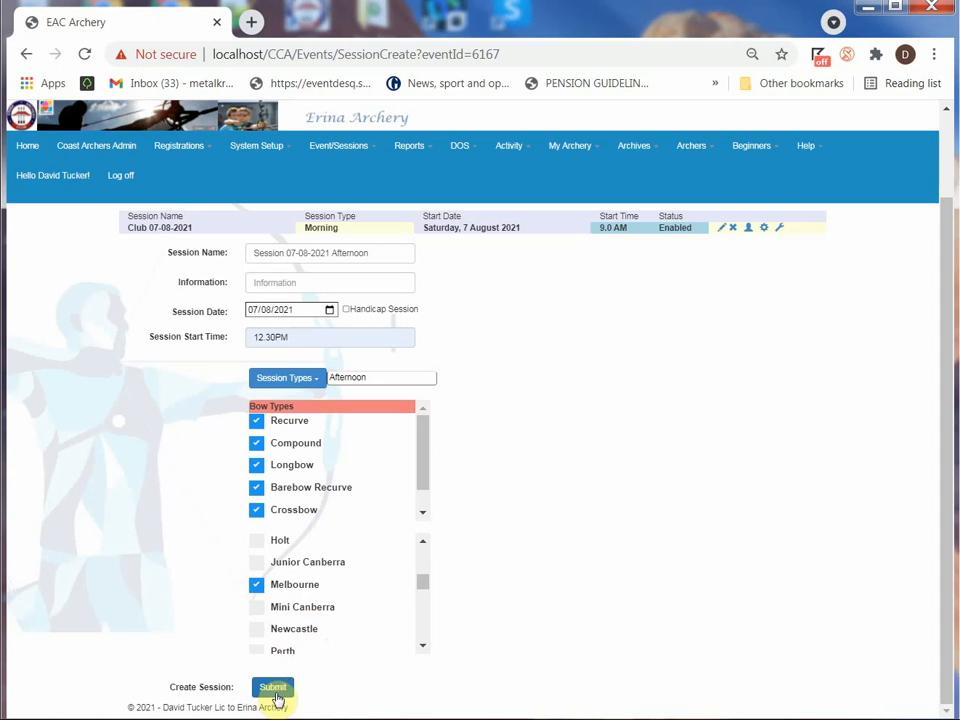
pyautogui.click(273, 687)
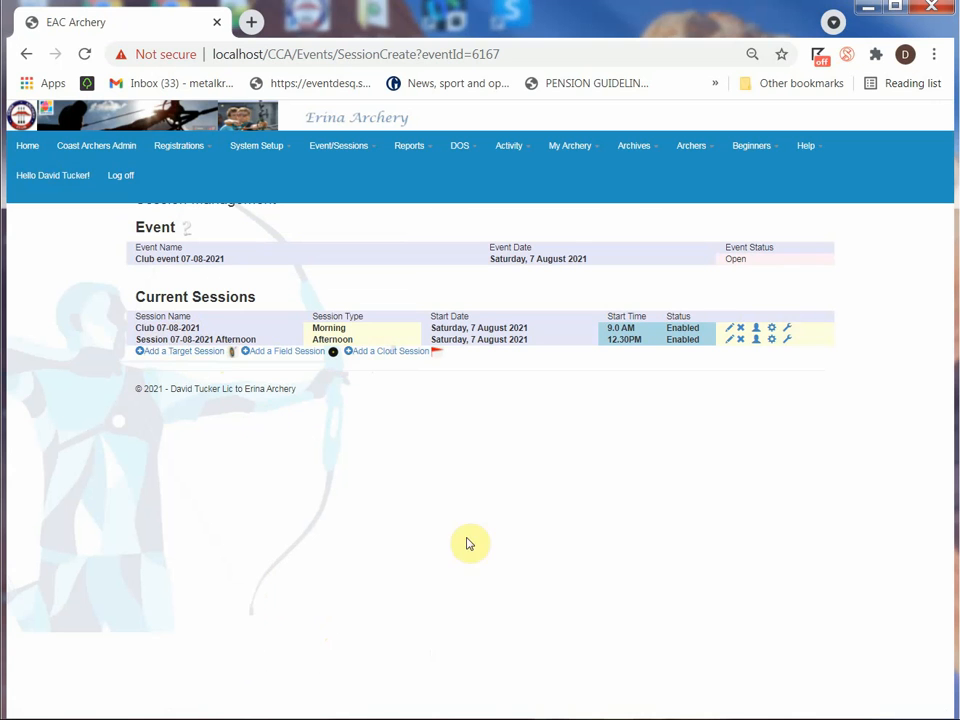
# Step: Rename the afternoon session "CLub 07-08-2021 Afternoon", submit the update and return to the event's session list
pyautogui.click(732, 340)
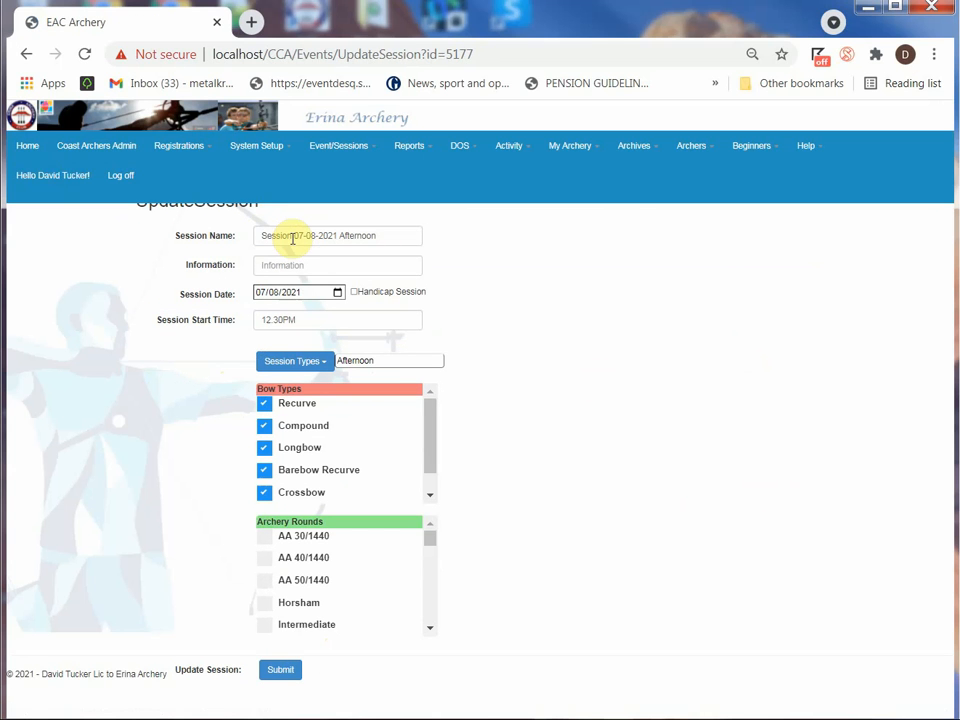
pyautogui.moveTo(291, 237); pyautogui.dragTo(260, 237)
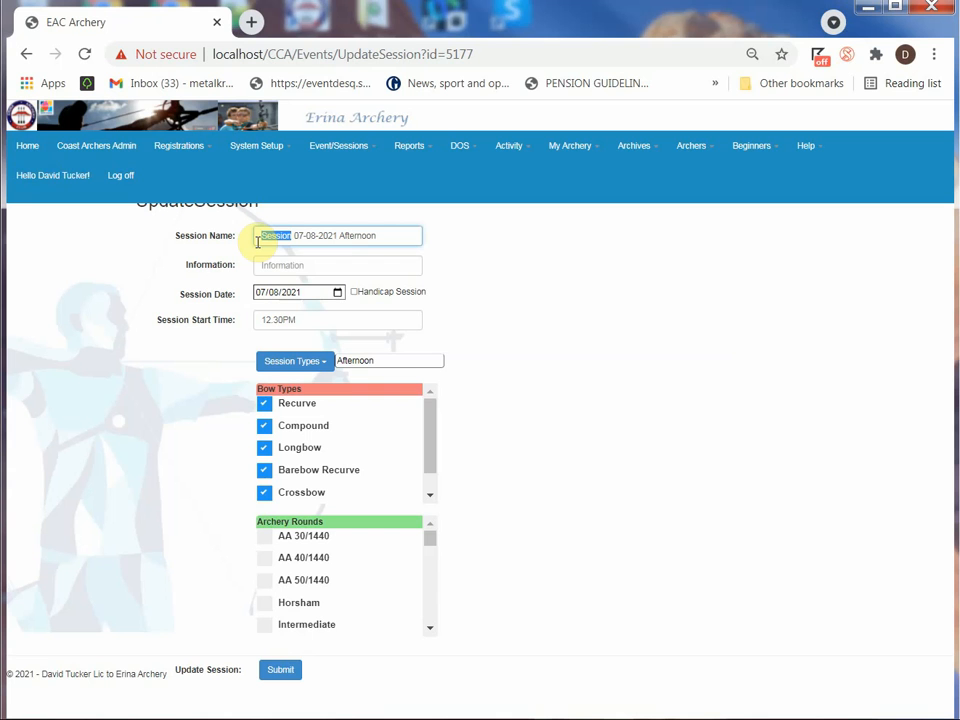
pyautogui.write('CLub')
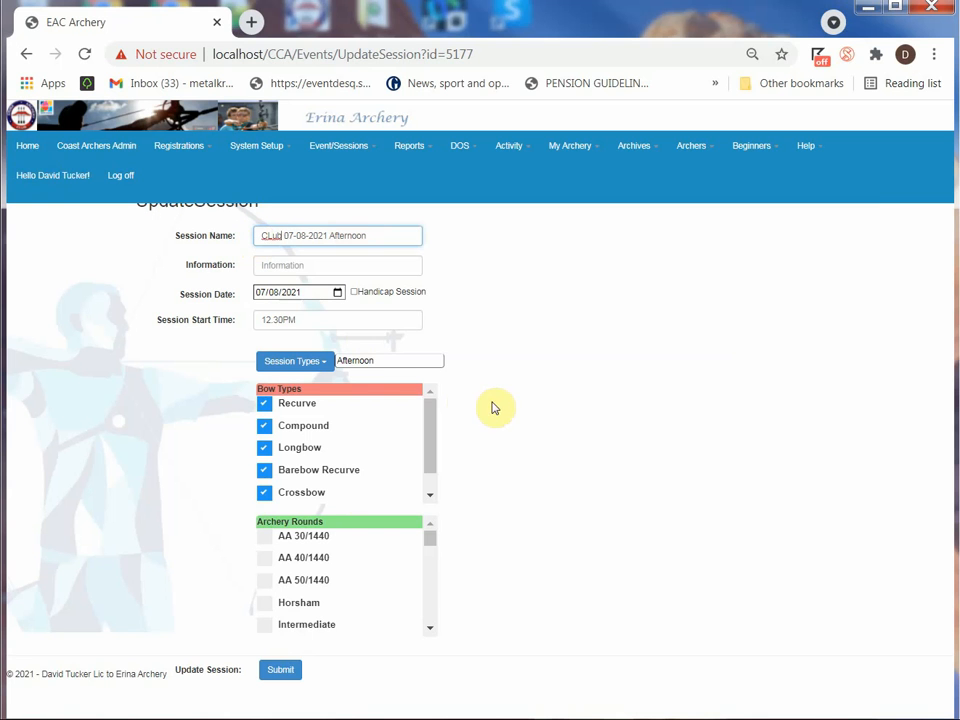
pyautogui.click(280, 670)
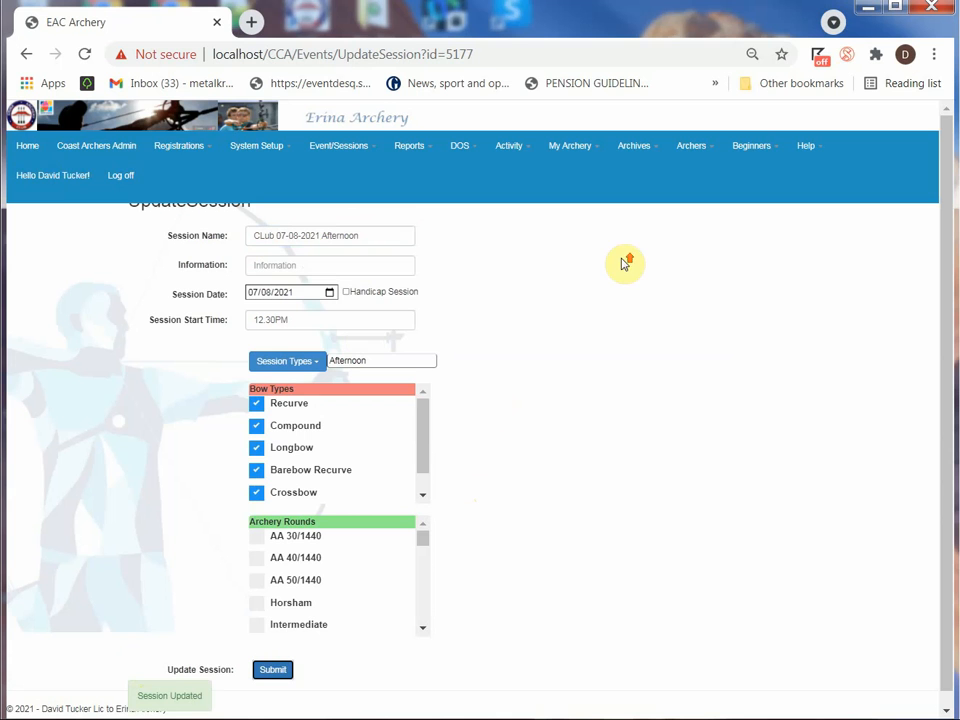
pyautogui.click(24, 54)
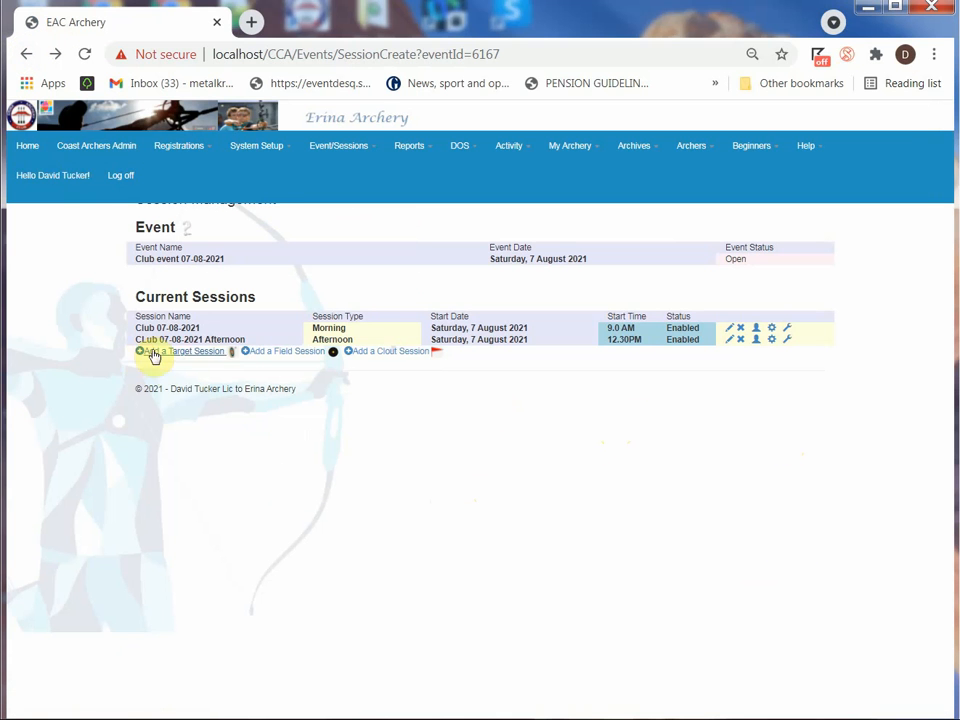
# Step: View the morning session's registered archers, and switch the session's status to Disabled and back to Enabled
pyautogui.click(757, 334)
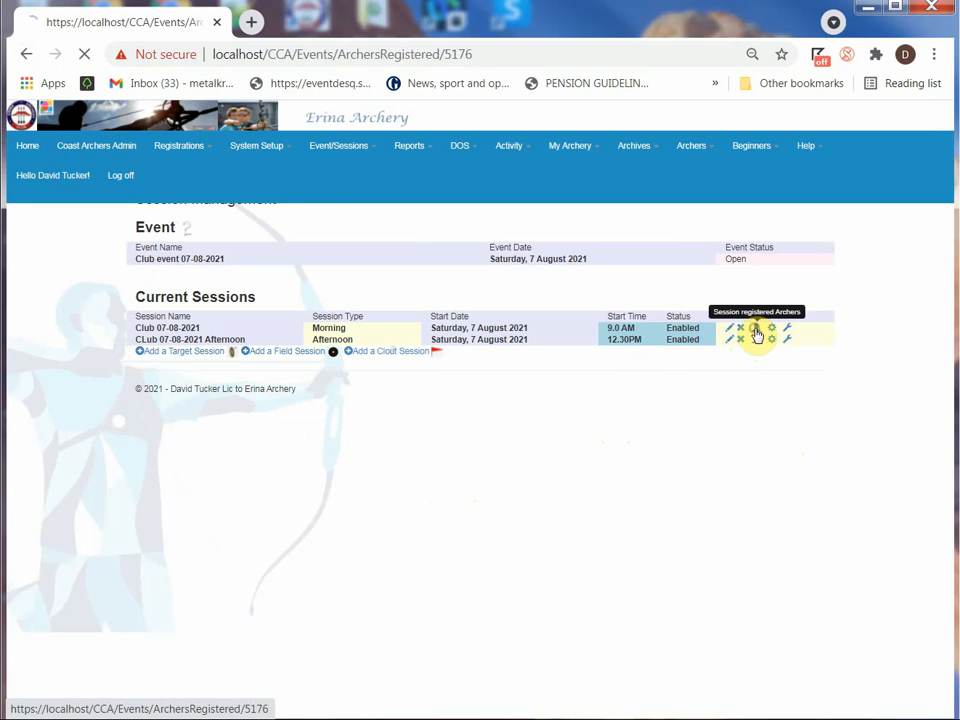
pyautogui.click(27, 54)
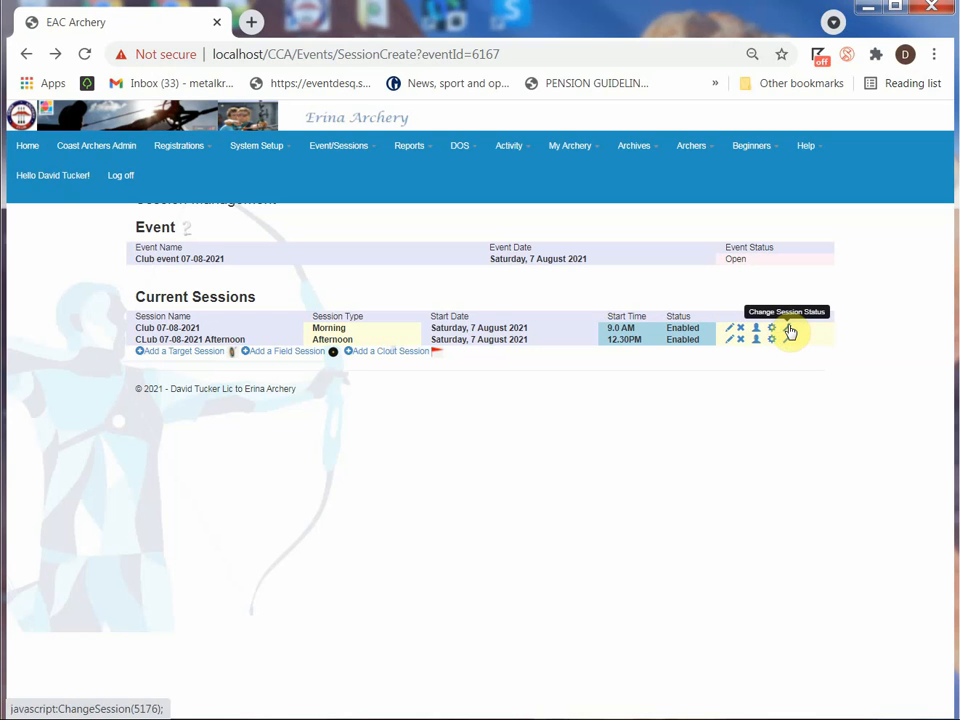
pyautogui.click(788, 329)
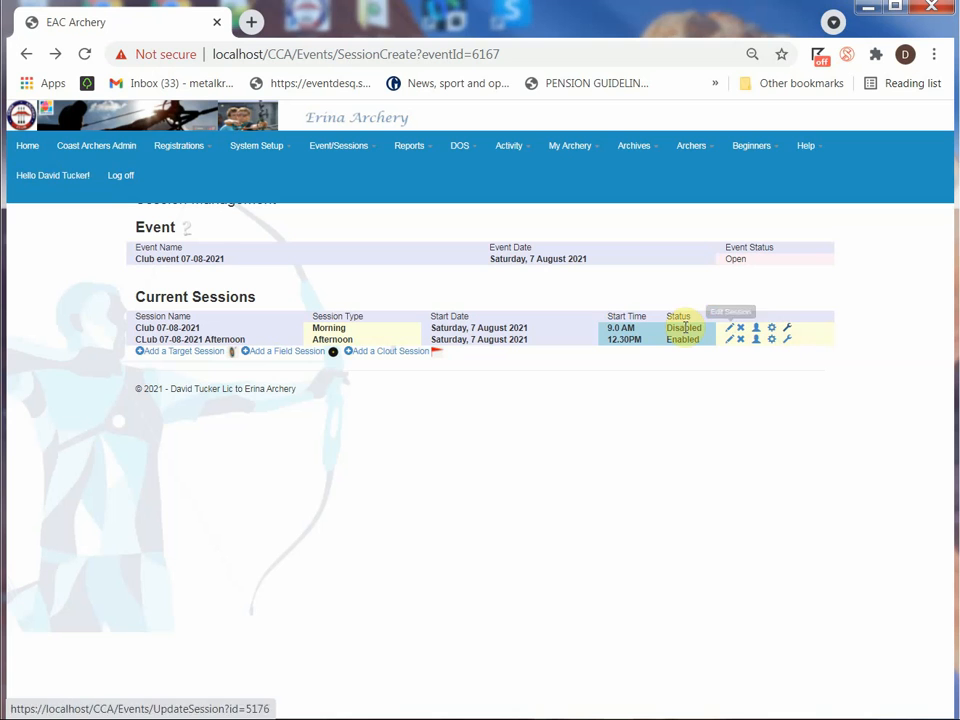
pyautogui.click(788, 331)
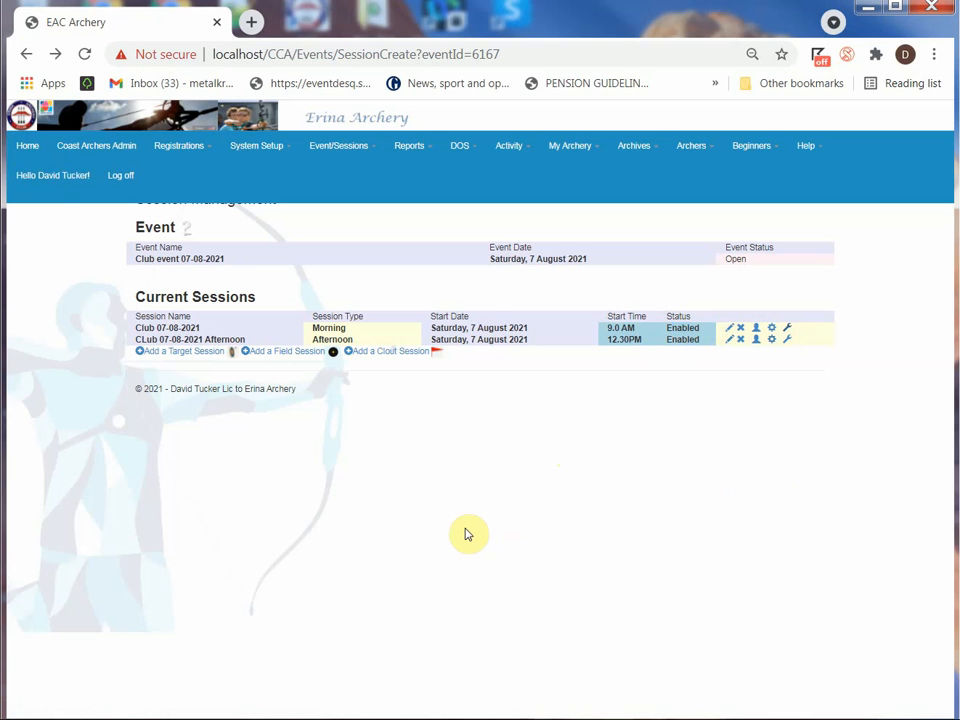
# Step: Open the Event Registrations Report to view the sessions available for attendance reporting
pyautogui.click(344, 146)
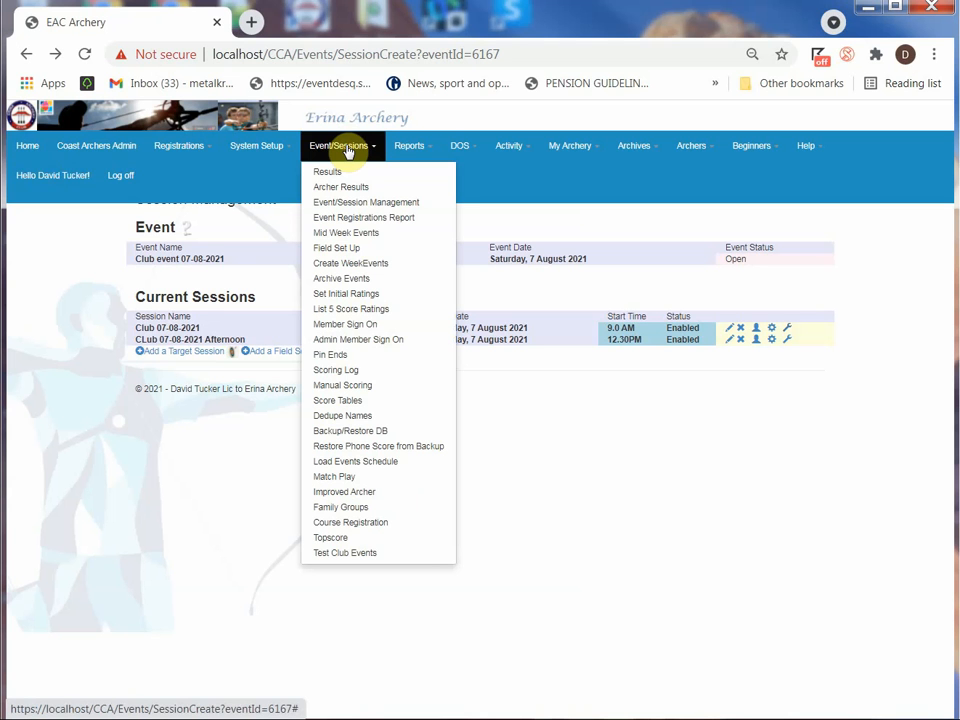
pyautogui.click(343, 218)
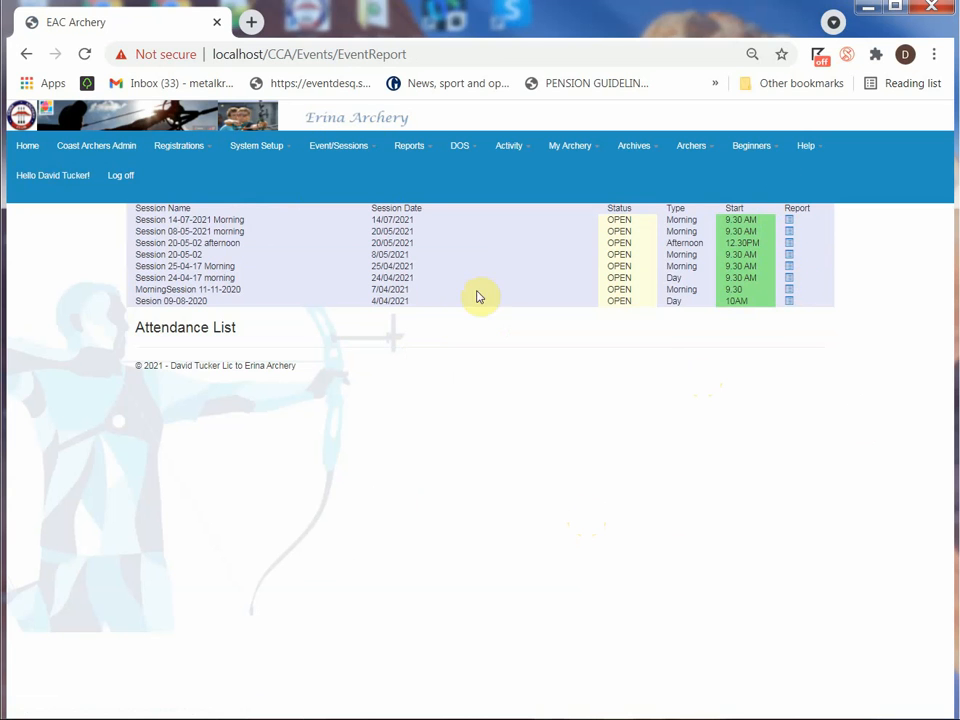
# Step: View the attendance lists of Session 24-04-17 morning, Session 25-04-17 Morning, Session 20-05-02 and Session 20-05-02 afternoon
pyautogui.click(789, 278)
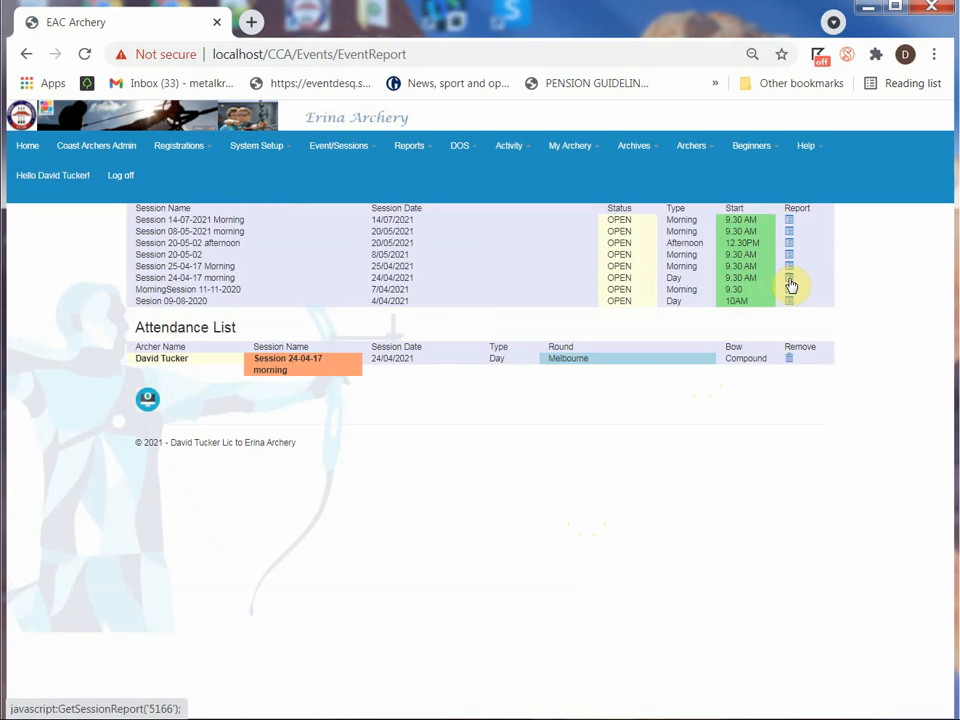
pyautogui.click(789, 267)
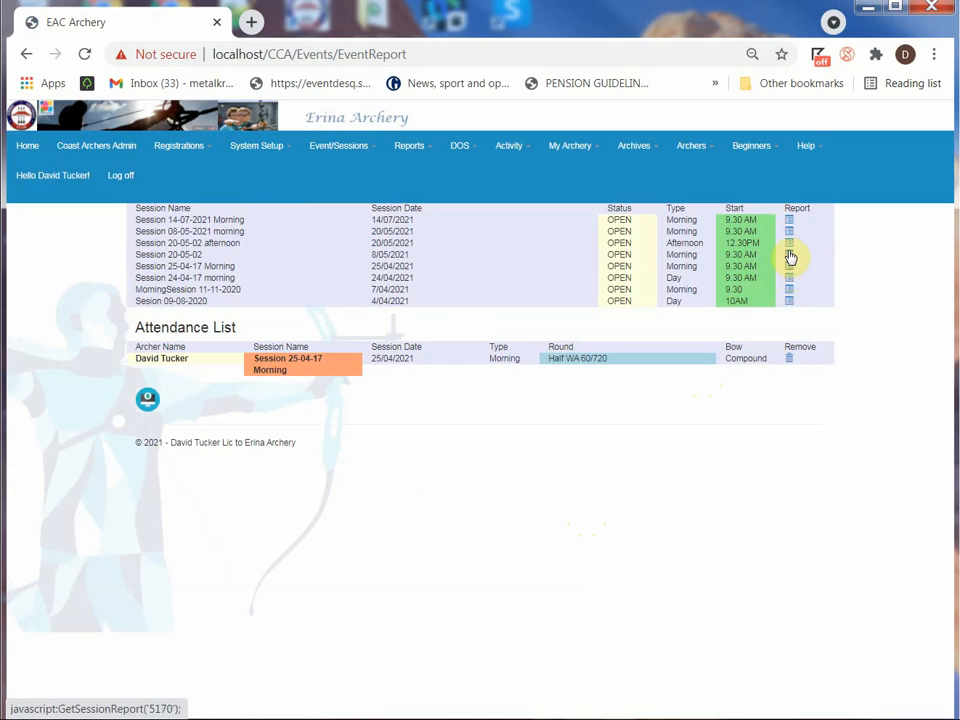
pyautogui.click(790, 256)
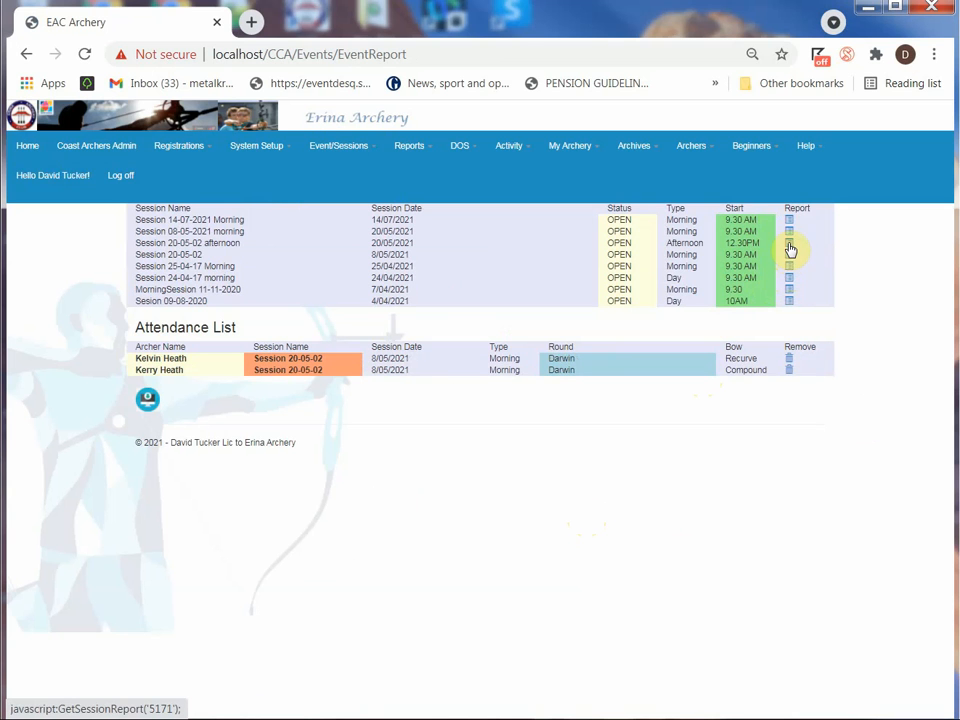
pyautogui.click(789, 246)
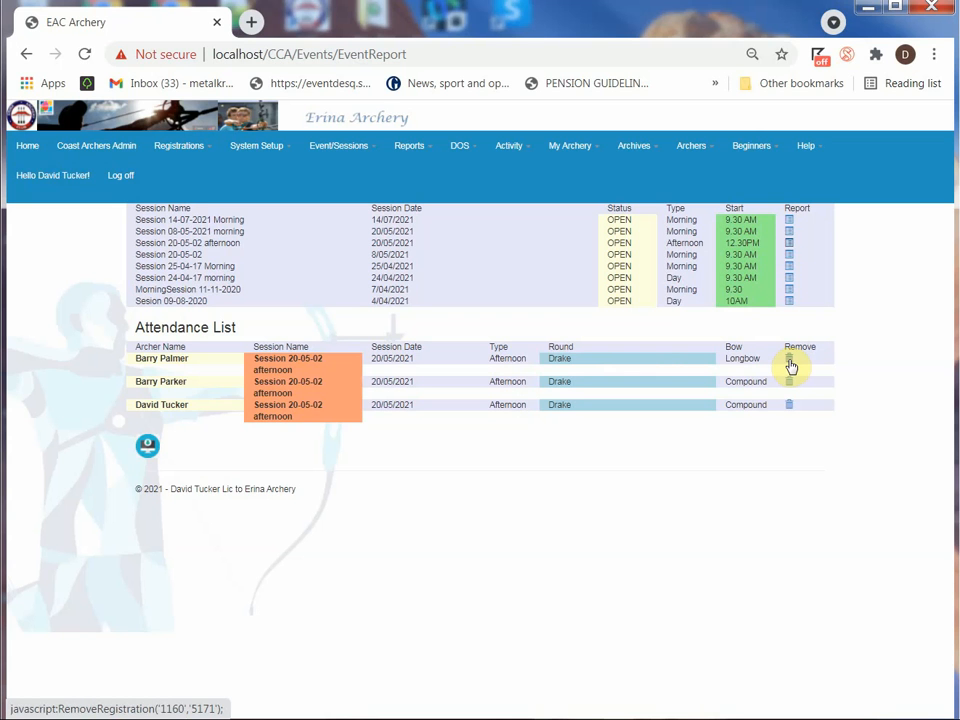
# Step: Open Set Initial Ratings, search for archers with "da" and select the first matching archer
pyautogui.click(339, 151)
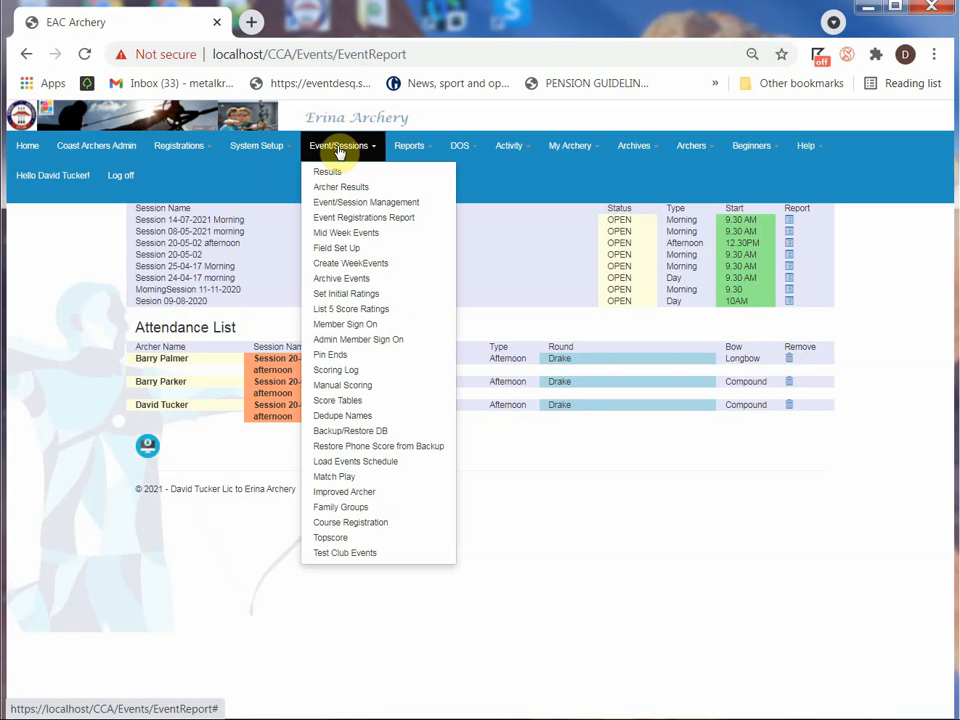
pyautogui.click(330, 294)
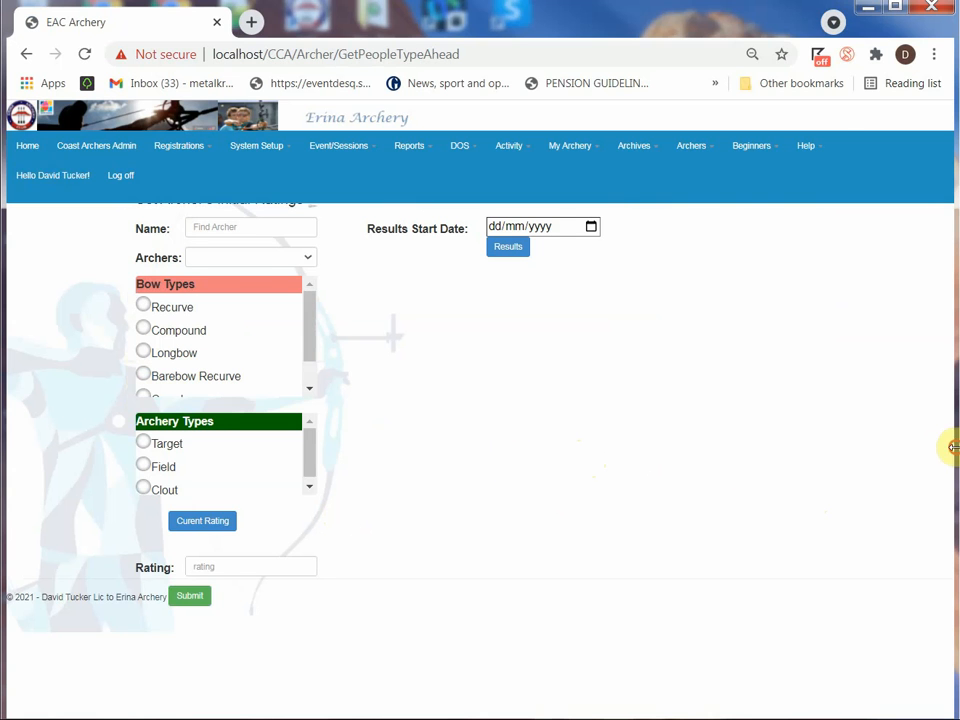
pyautogui.moveTo(952, 447); pyautogui.dragTo(959, 448)
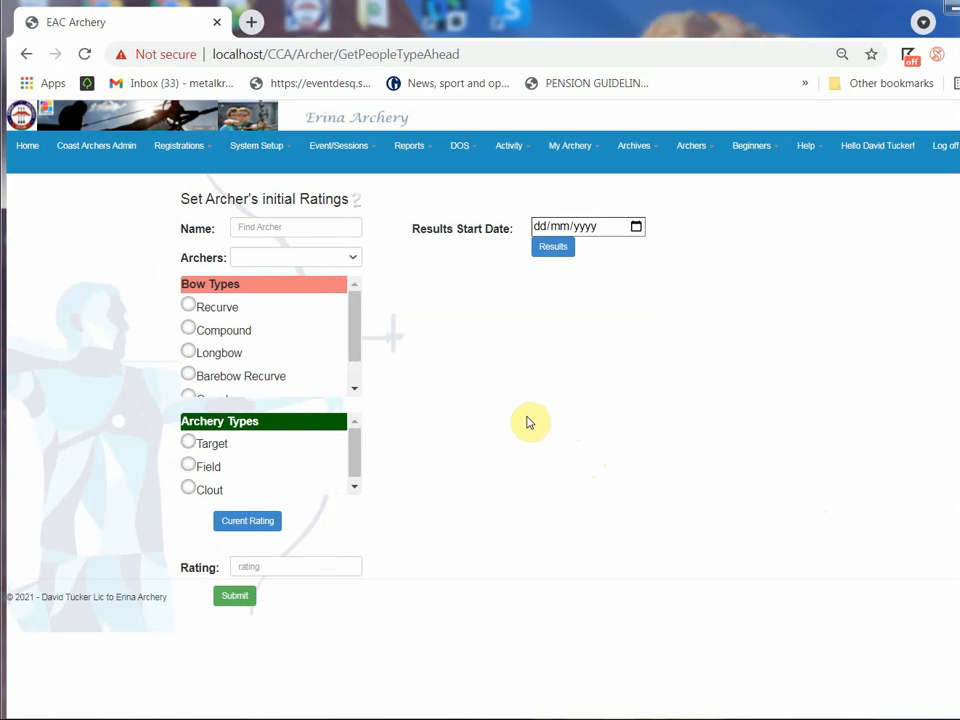
pyautogui.click(267, 224)
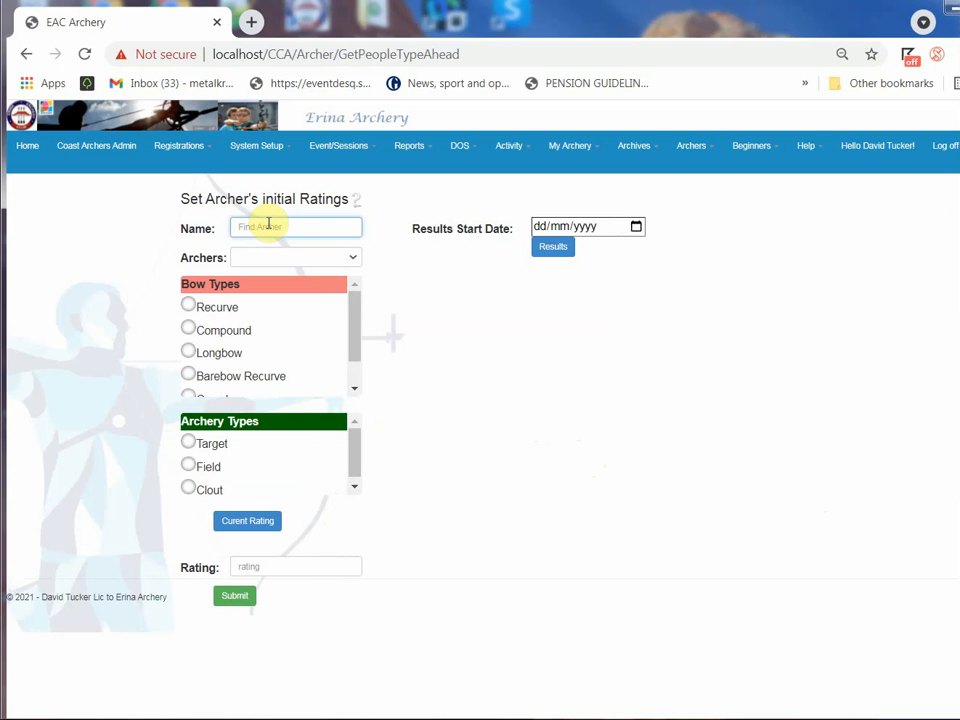
pyautogui.write('da')
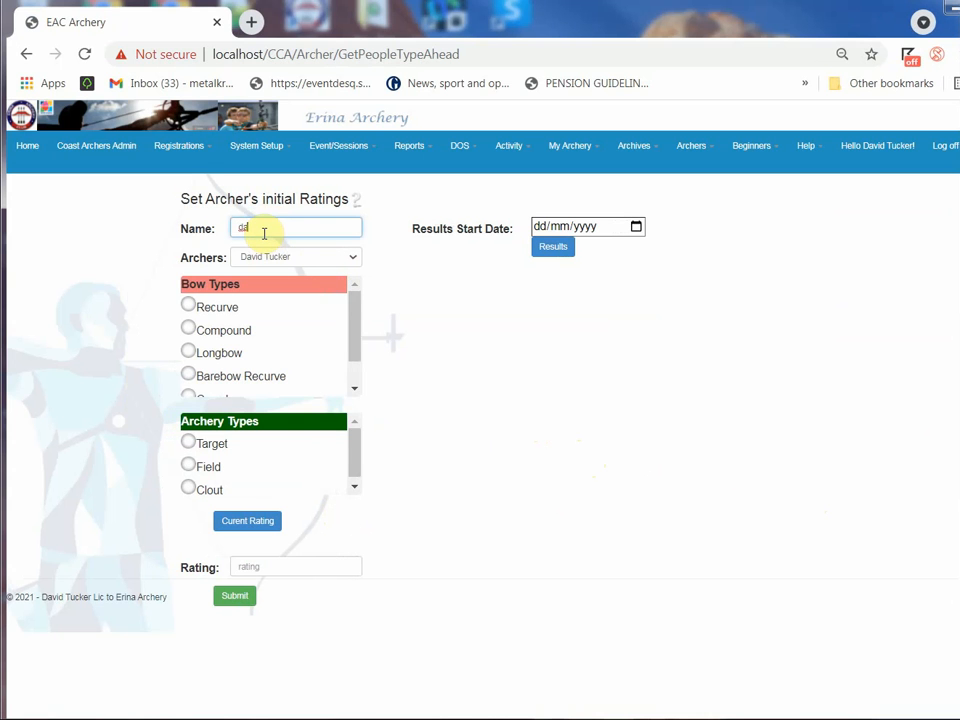
pyautogui.click(261, 258)
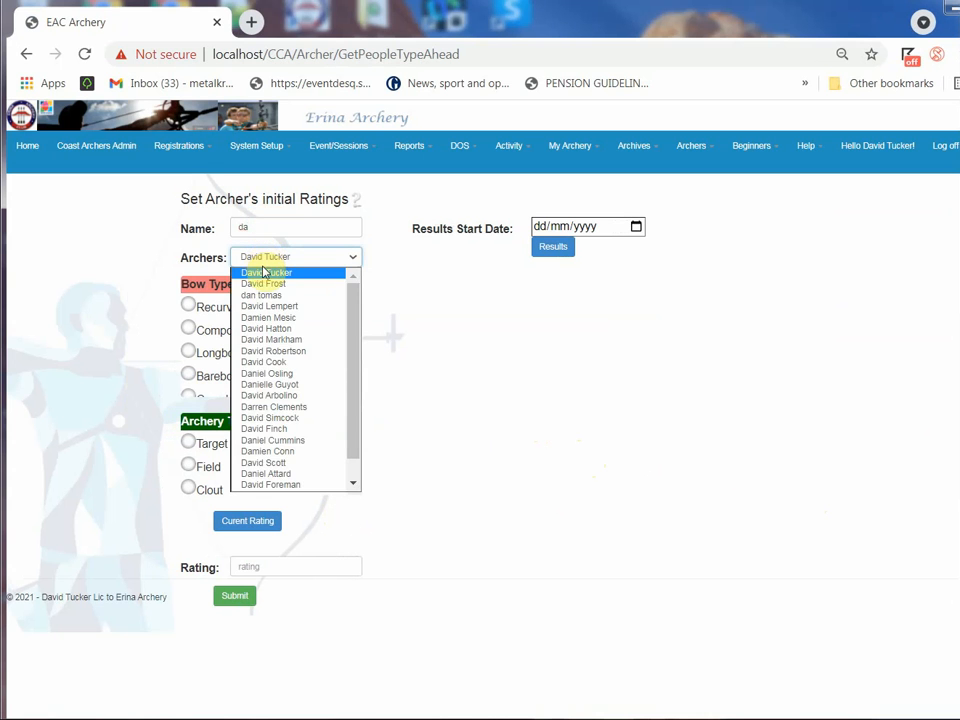
pyautogui.click(262, 273)
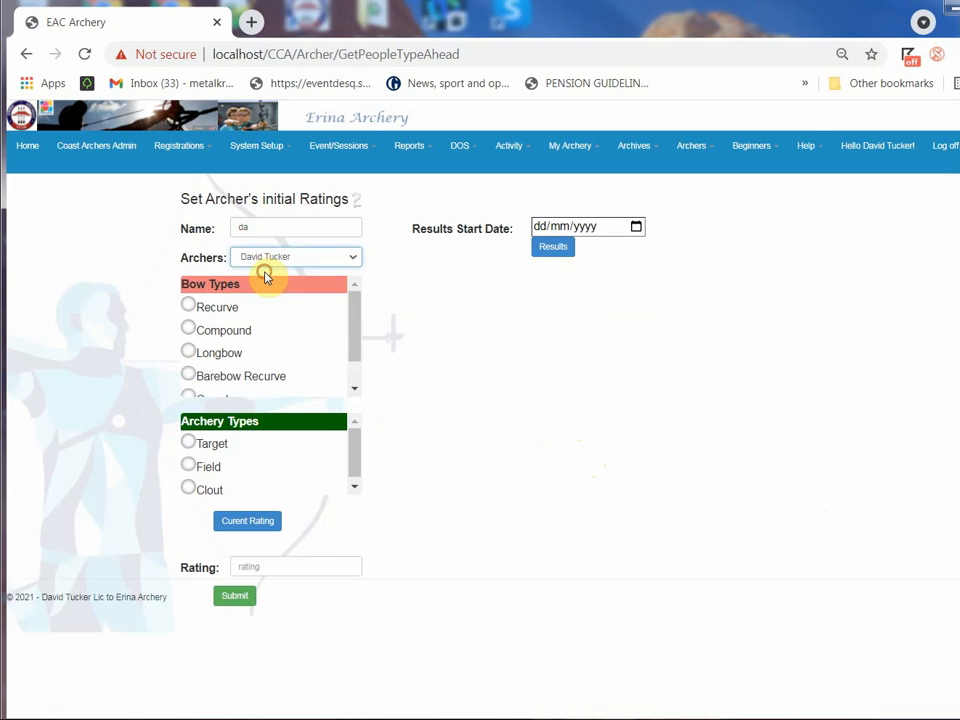
# Step: Choose Compound bow and Target archery, retrieve the archer's current rating and replace it with 54
pyautogui.click(189, 330)
pyautogui.click(188, 442)
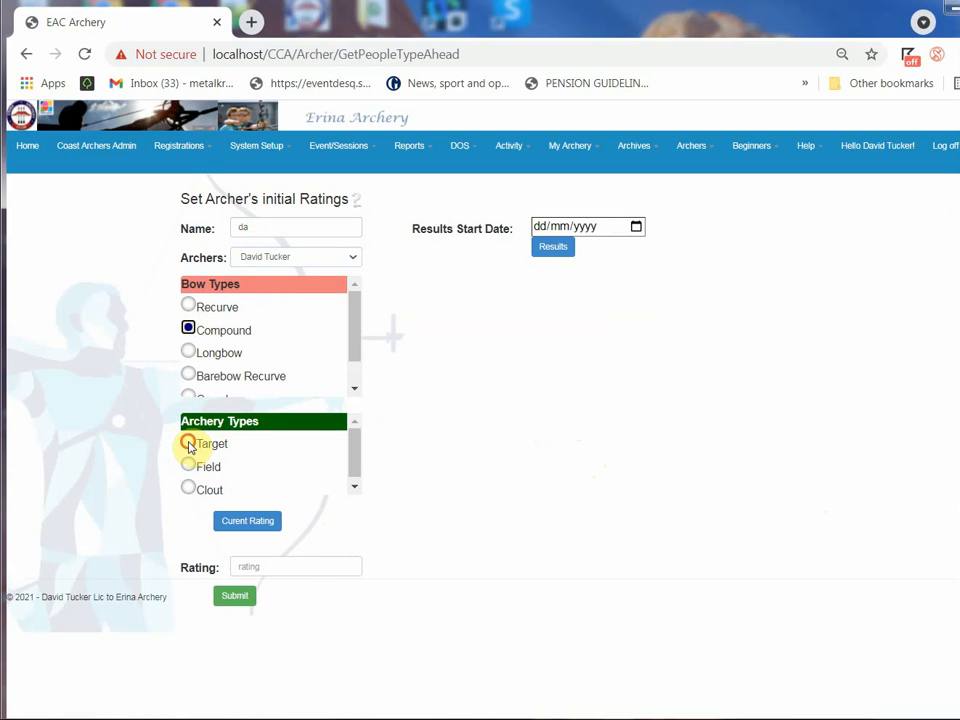
pyautogui.click(258, 519)
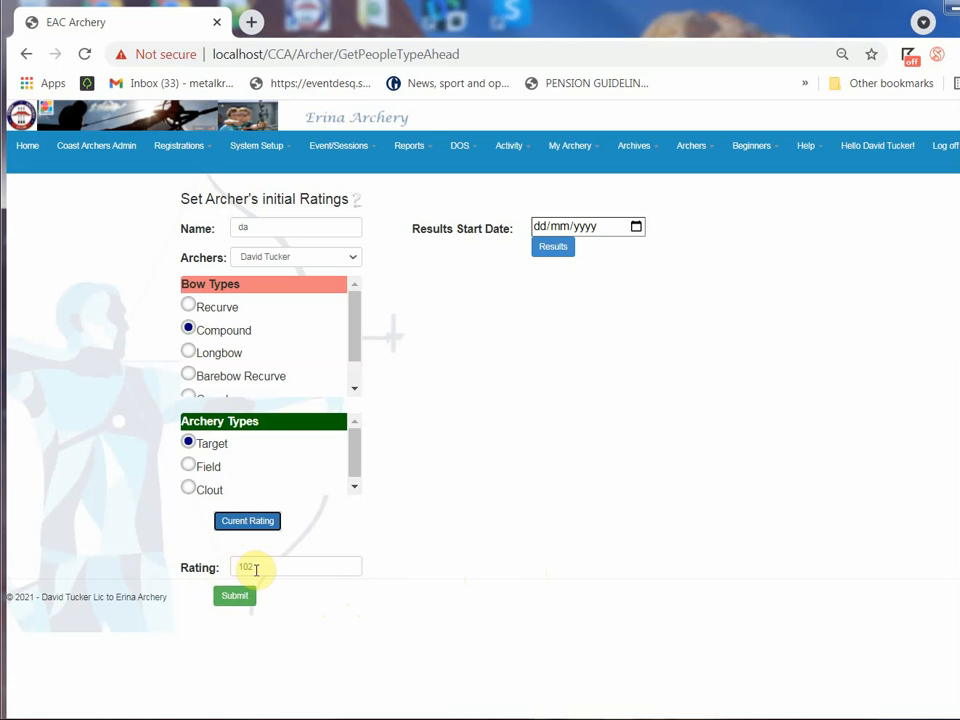
pyautogui.moveTo(242, 568); pyautogui.dragTo(221, 570)
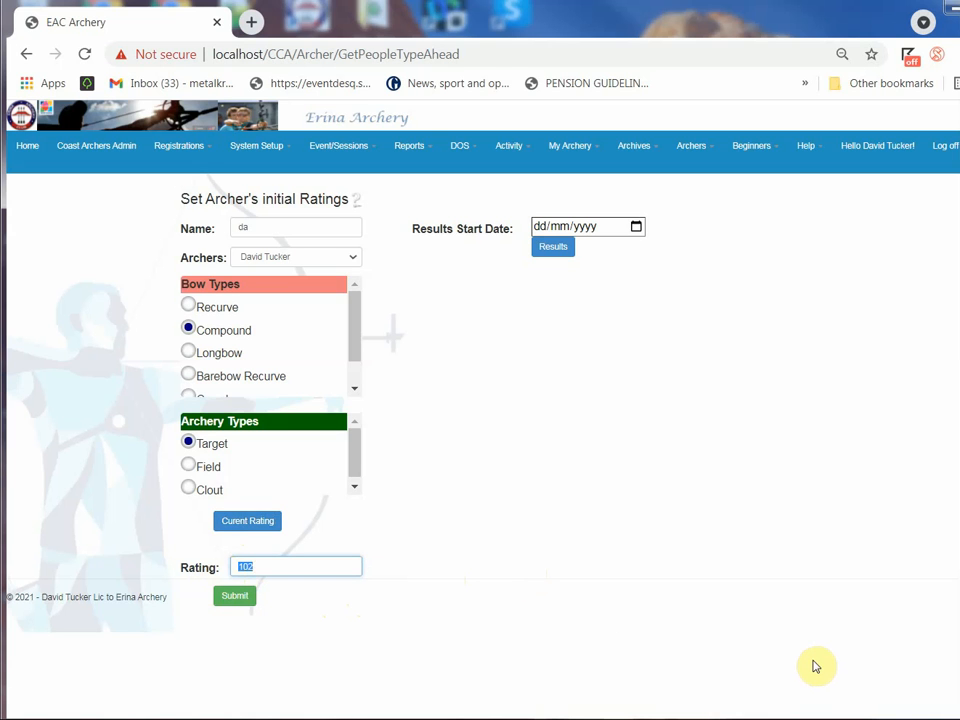
pyautogui.write('54')
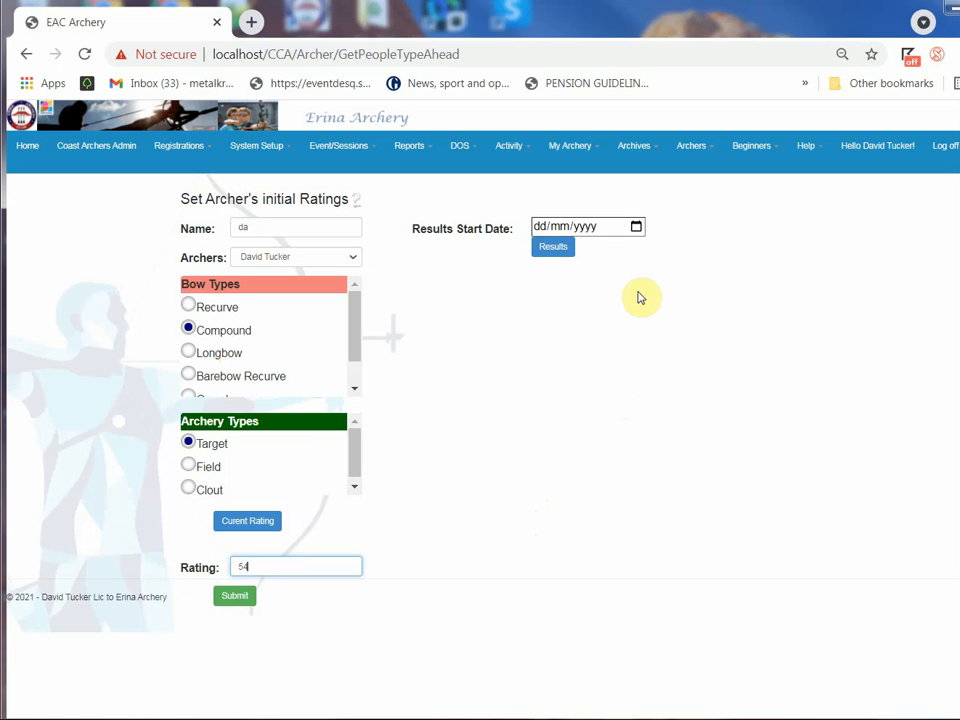
# Step: Set the results start date to 03/12/2020 and list the archer's results from that date
pyautogui.click(636, 226)
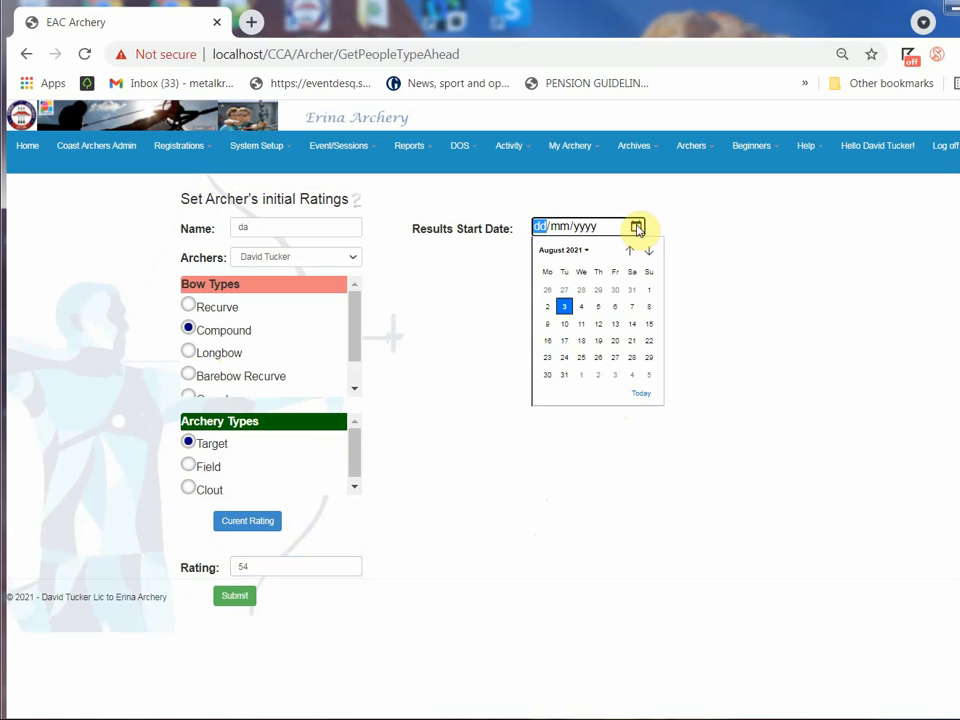
pyautogui.click(628, 250)
pyautogui.click(628, 250)
pyautogui.click(628, 250)
pyautogui.click(628, 250)
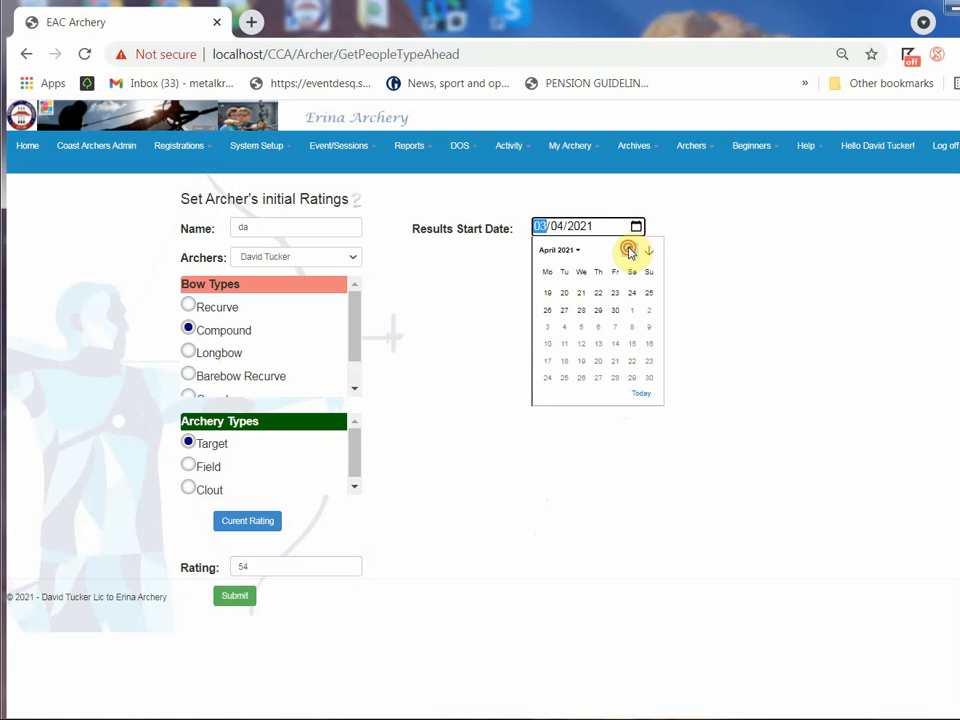
pyautogui.click(628, 250)
pyautogui.click(628, 250)
pyautogui.click(628, 250)
pyautogui.click(628, 250)
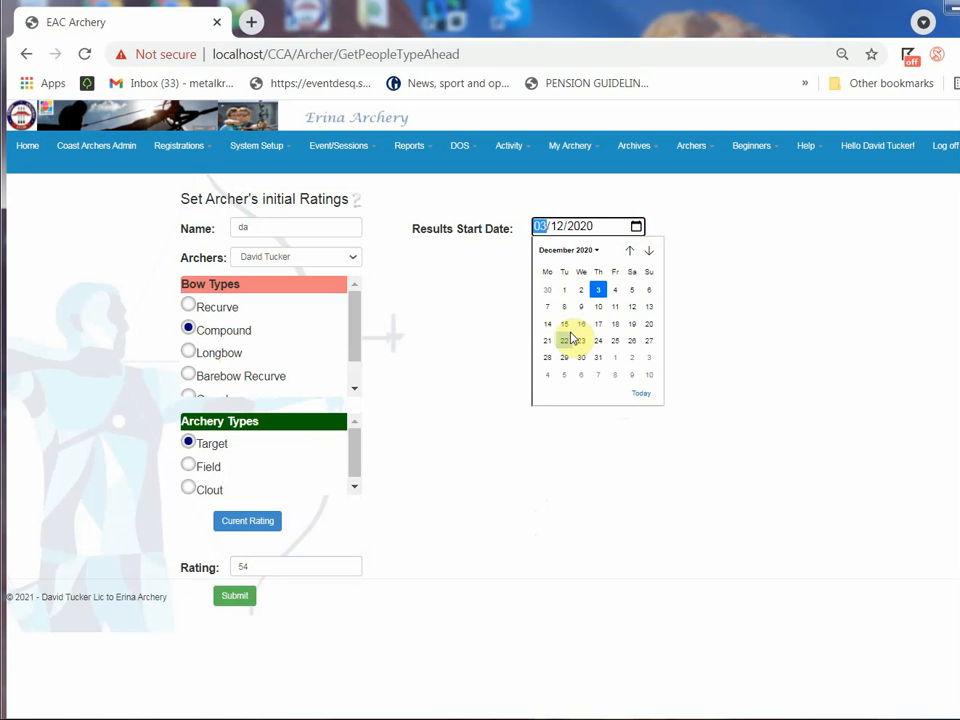
pyautogui.click(598, 290)
pyautogui.click(568, 252)
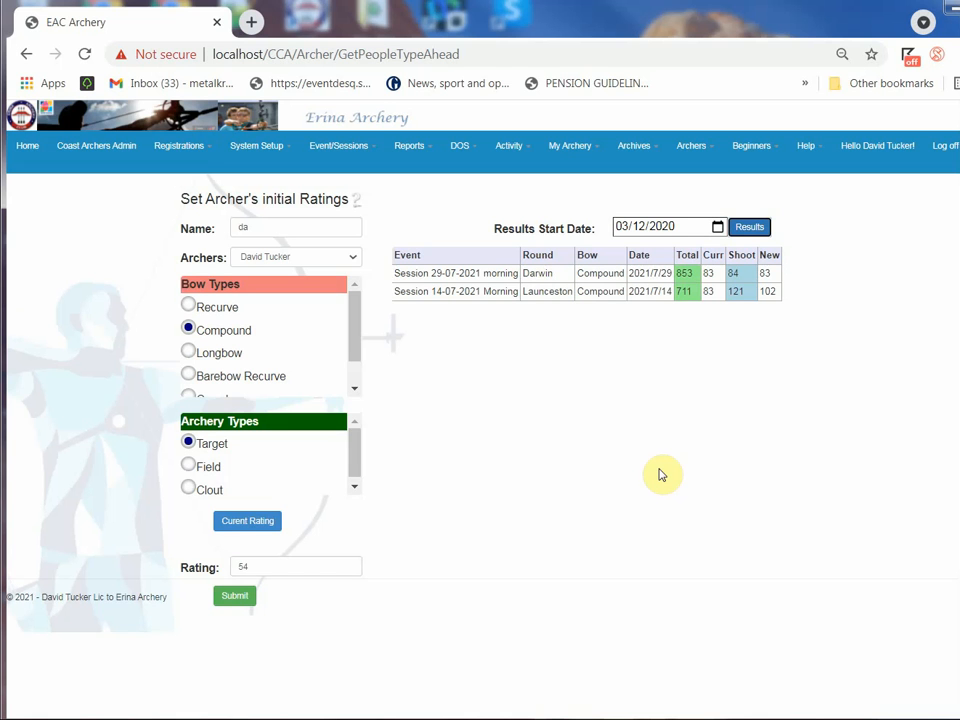
# Step: Open the Session Results and view the results of several April and May sessions and of Session 14-07-2021 Morning
pyautogui.click(314, 152)
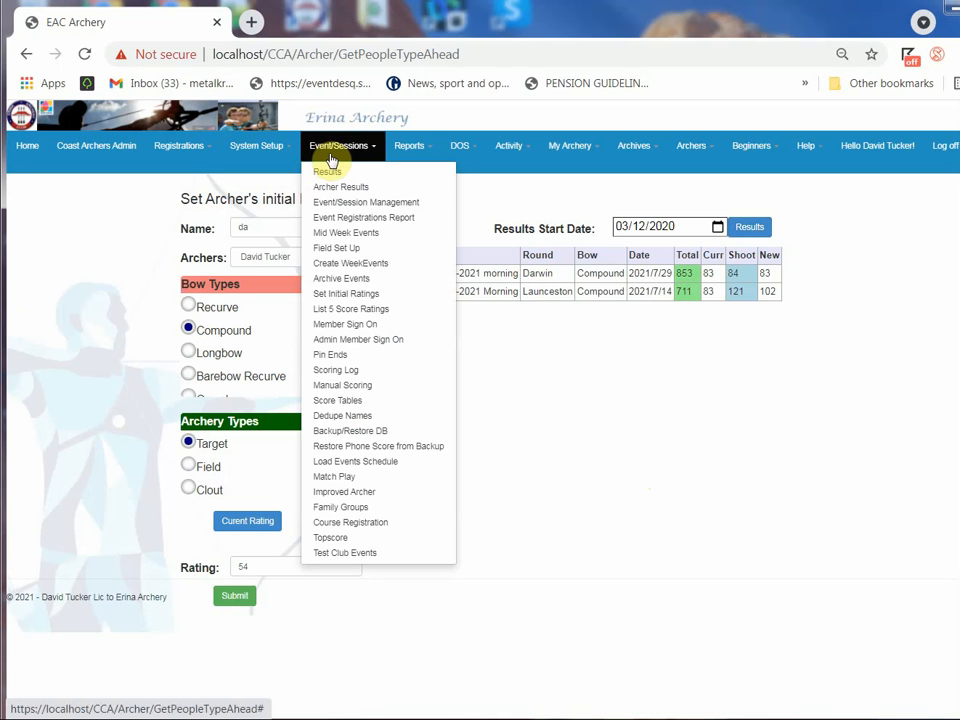
pyautogui.click(334, 176)
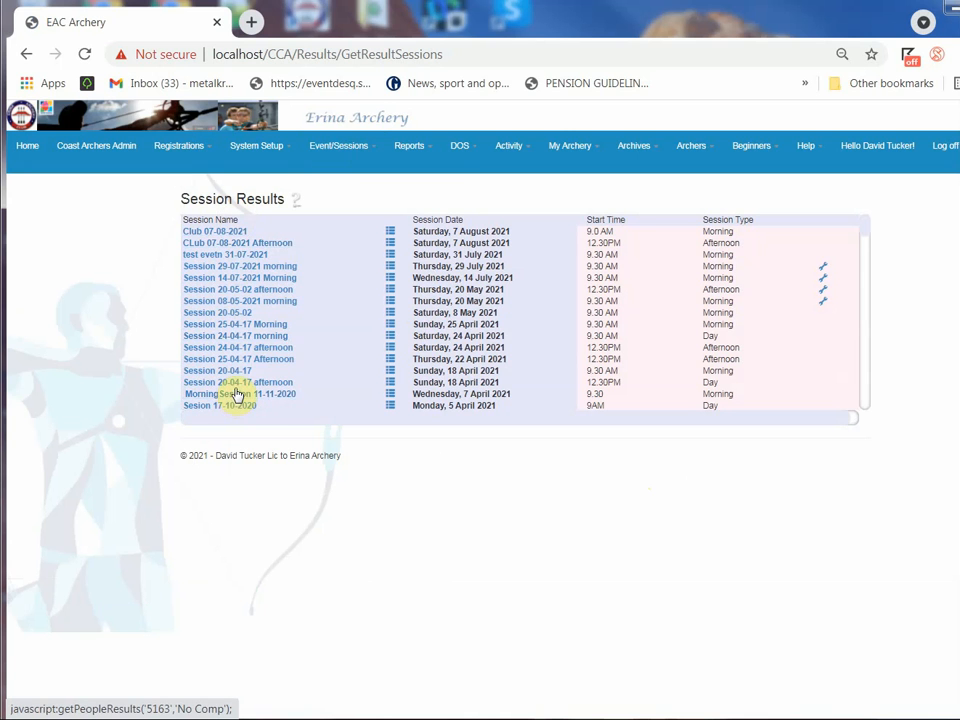
pyautogui.click(228, 316)
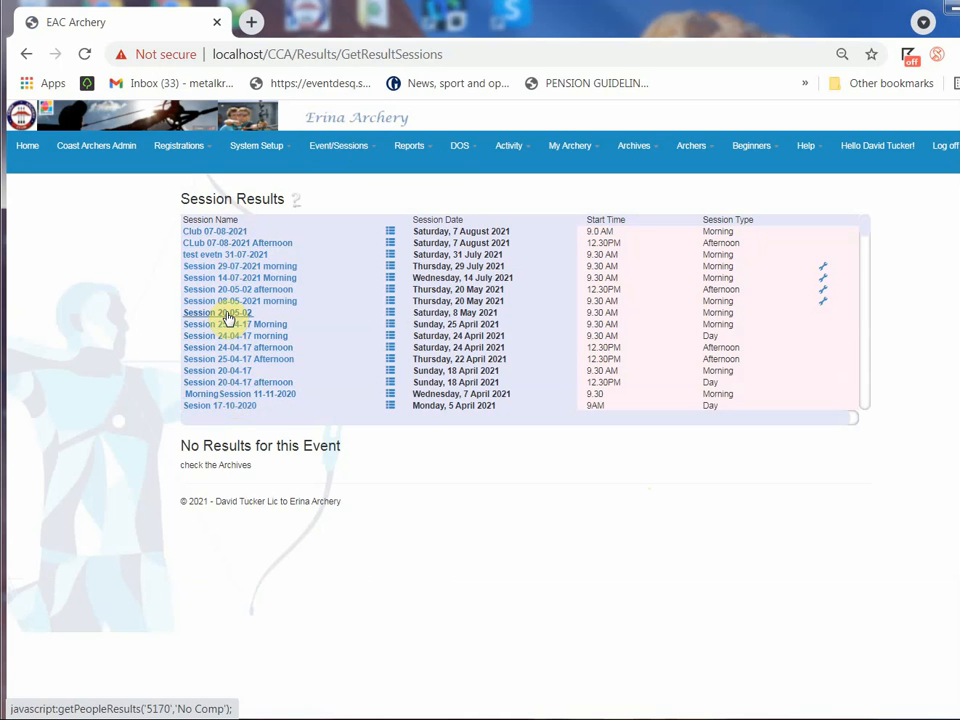
pyautogui.click(229, 327)
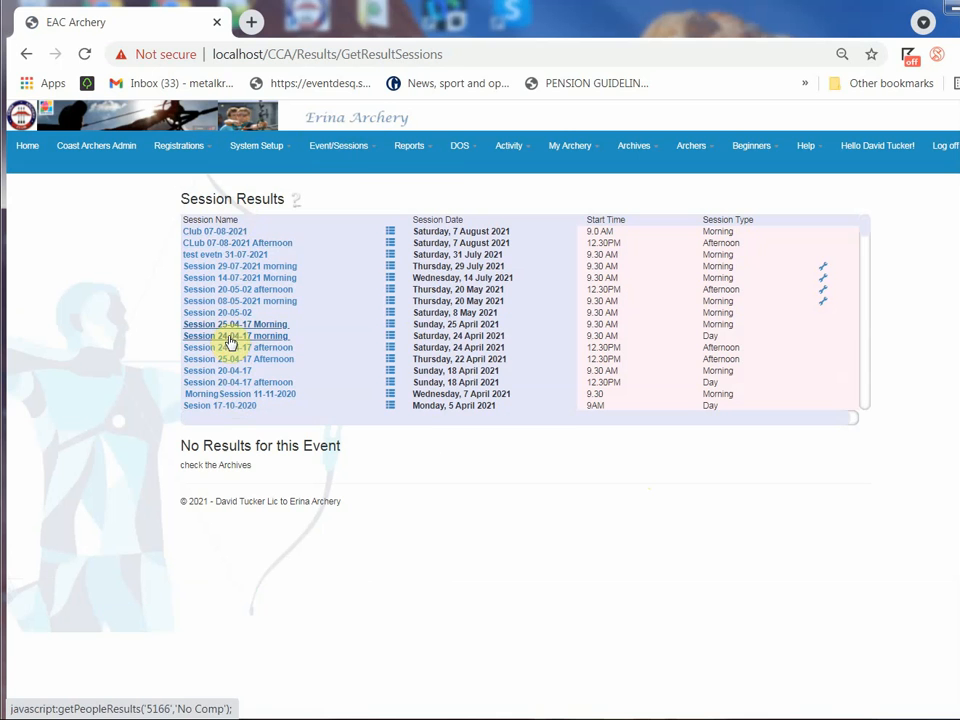
pyautogui.click(229, 348)
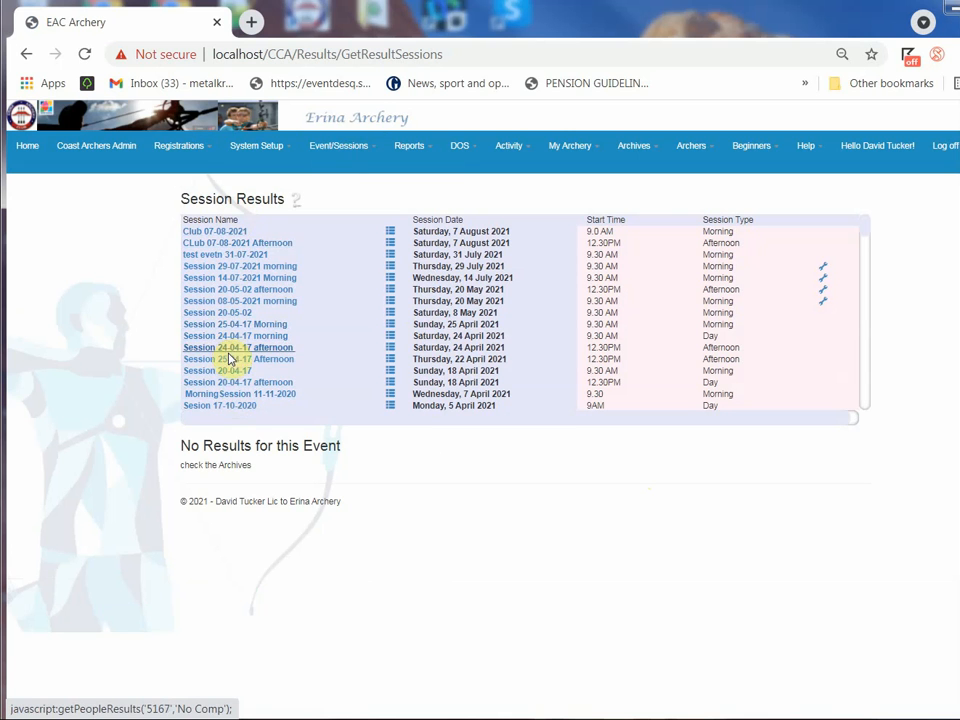
pyautogui.click(231, 360)
pyautogui.click(234, 370)
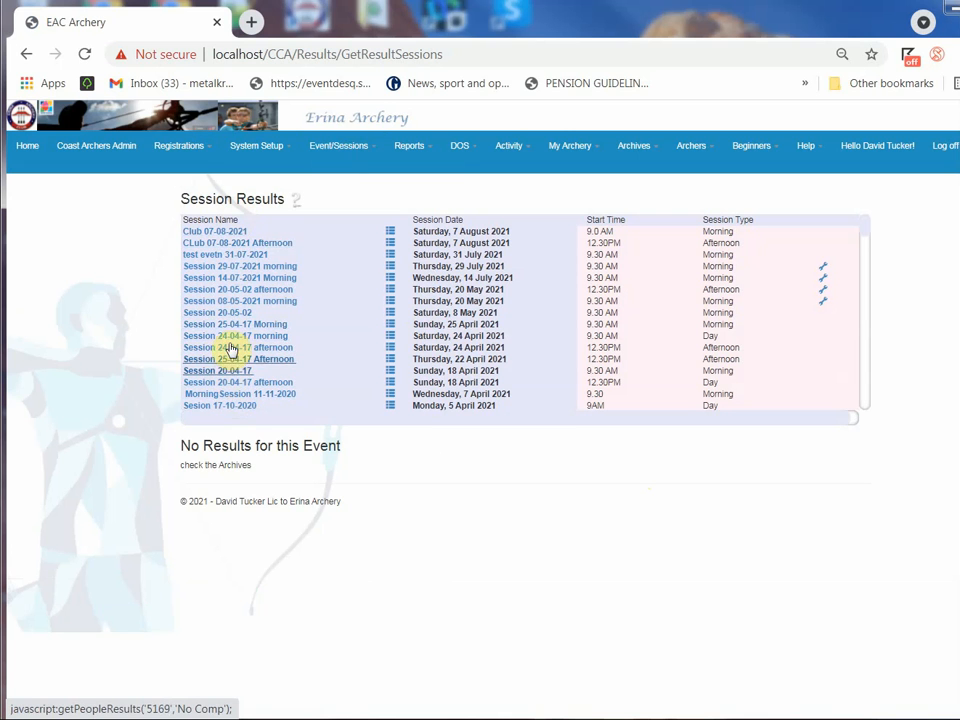
pyautogui.click(229, 278)
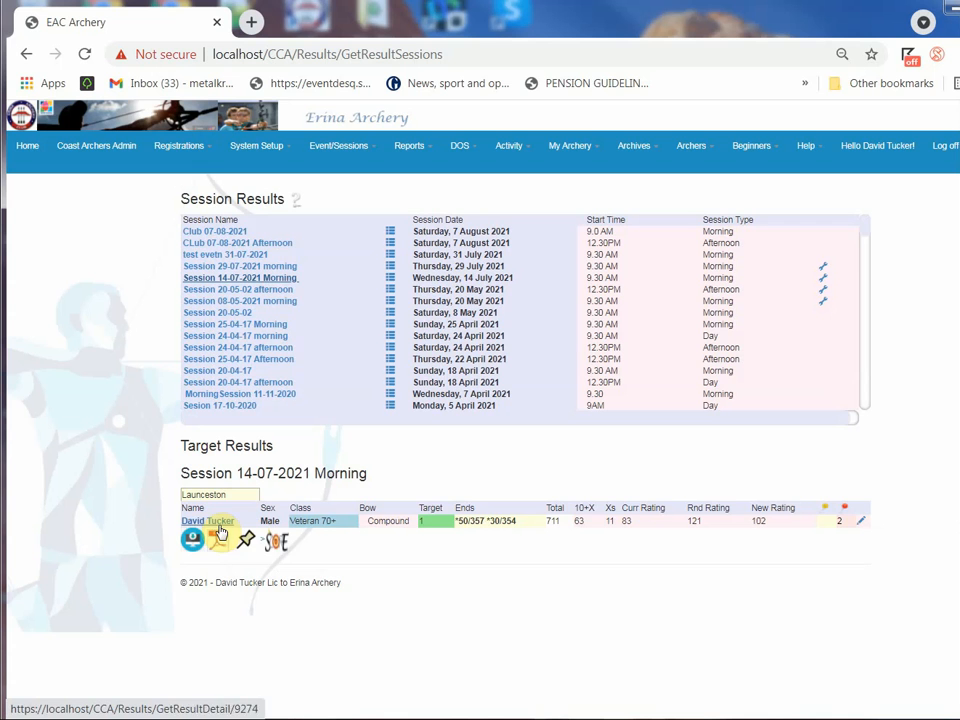
# Step: Open a new score sheet for Session 14-07-2021 Morning with the Launceston round and another archer found by searching "da"
pyautogui.click(275, 541)
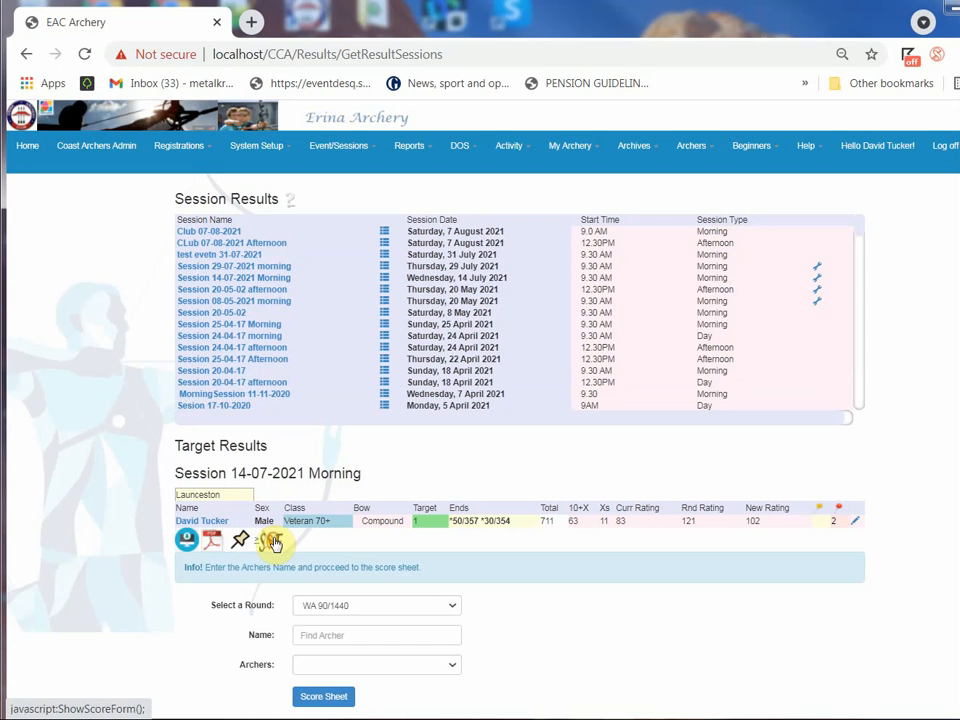
pyautogui.click(408, 608)
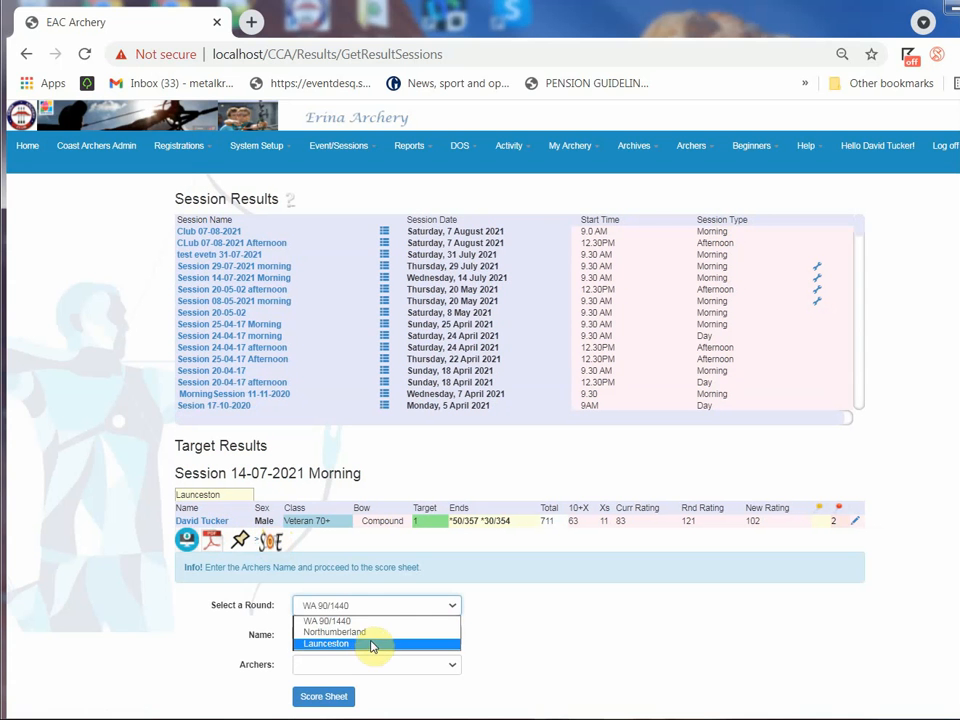
pyautogui.click(372, 643)
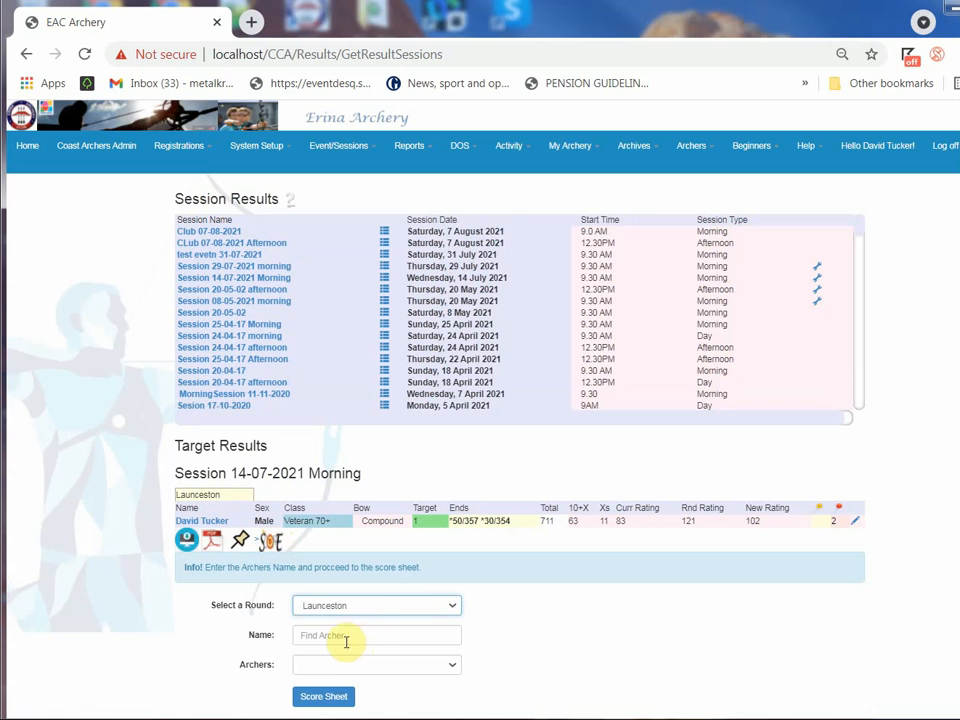
pyautogui.click(347, 636)
pyautogui.write('da')
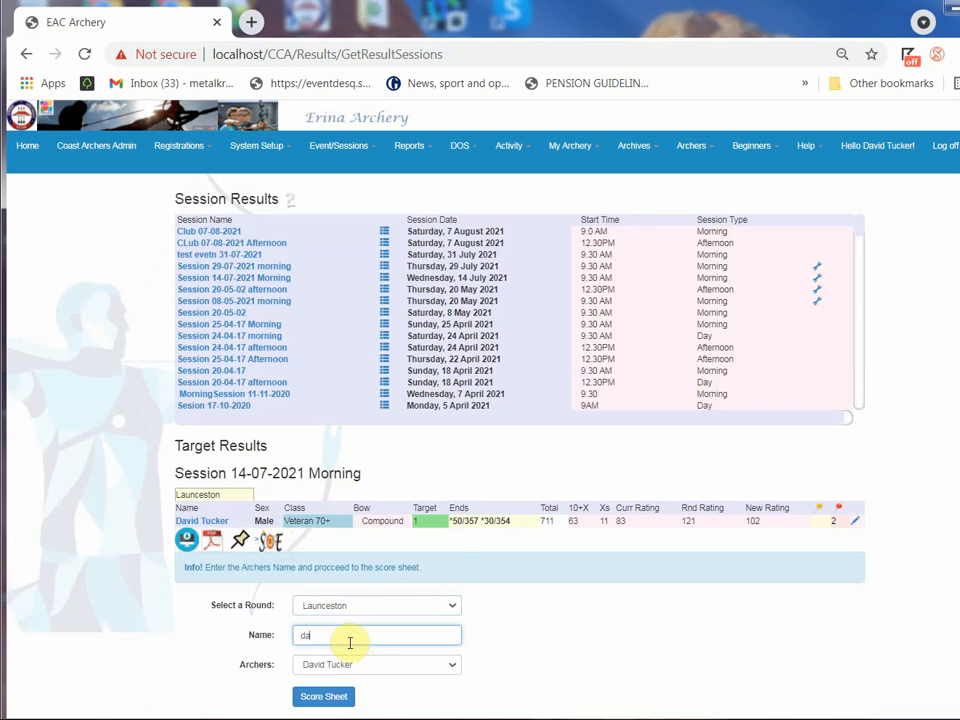
pyautogui.click(361, 670)
pyautogui.scroll(-1, 353, 478)
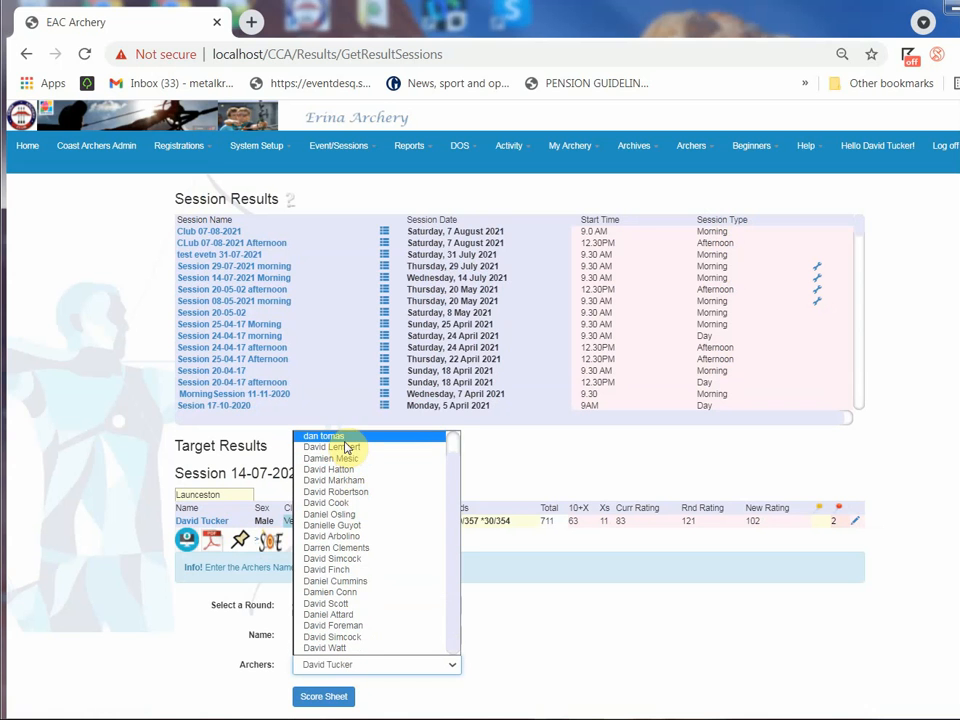
pyautogui.click(350, 447)
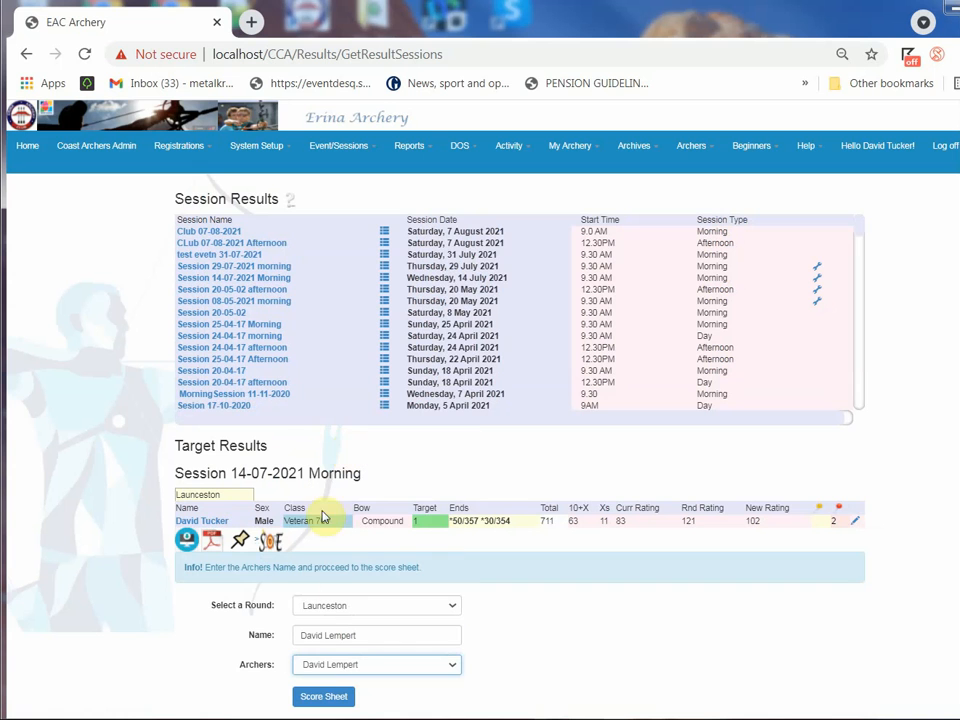
pyautogui.click(330, 695)
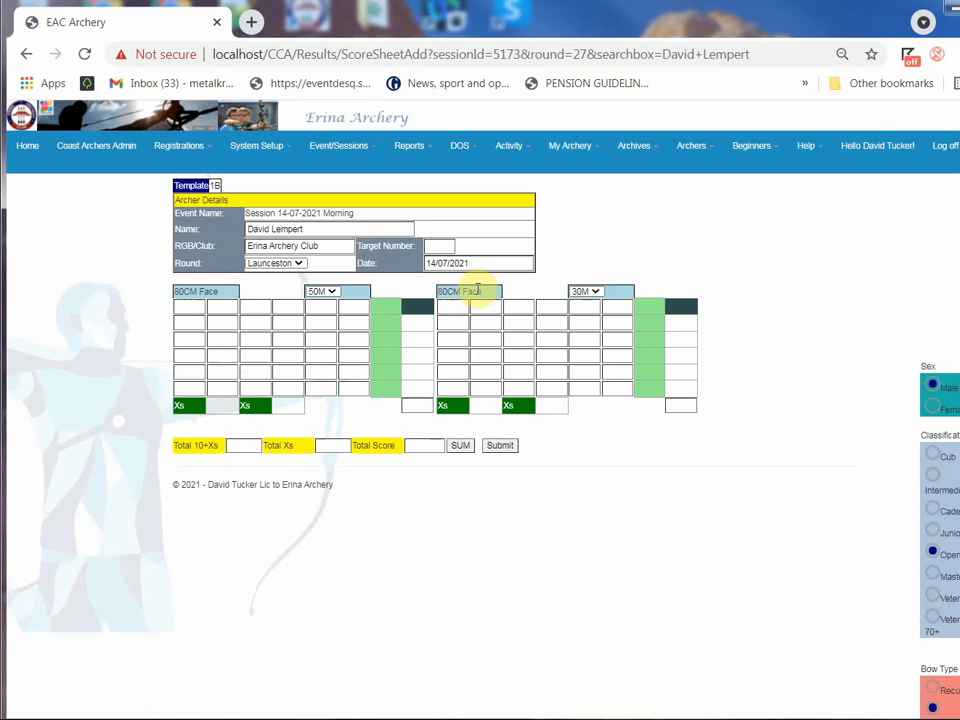
pyautogui.click(194, 306)
pyautogui.click(220, 305)
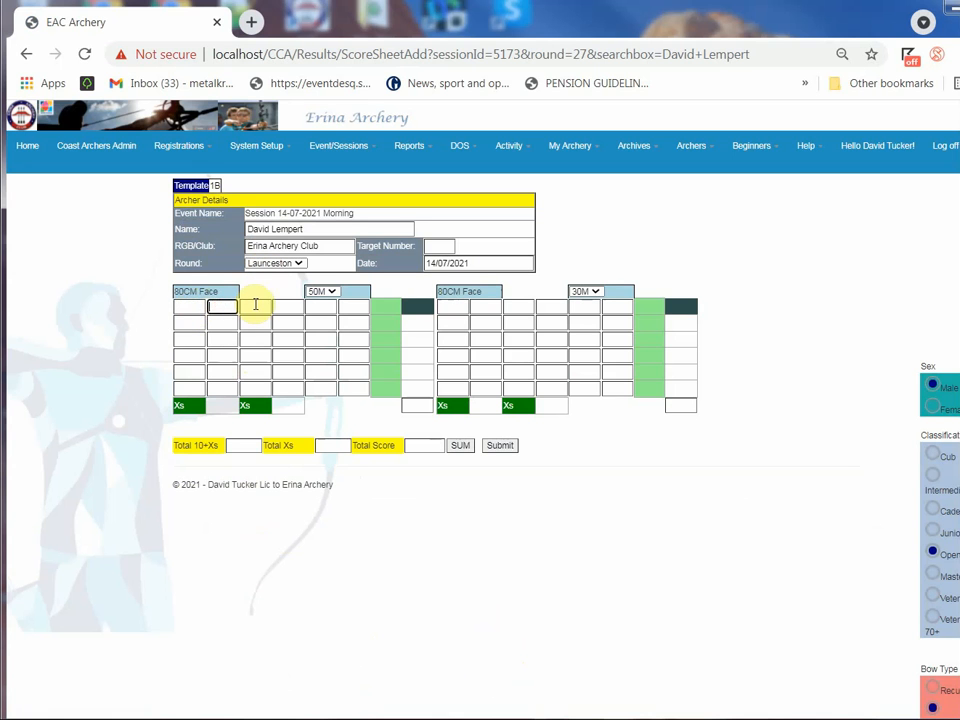
pyautogui.click(255, 305)
pyautogui.click(289, 305)
pyautogui.click(321, 305)
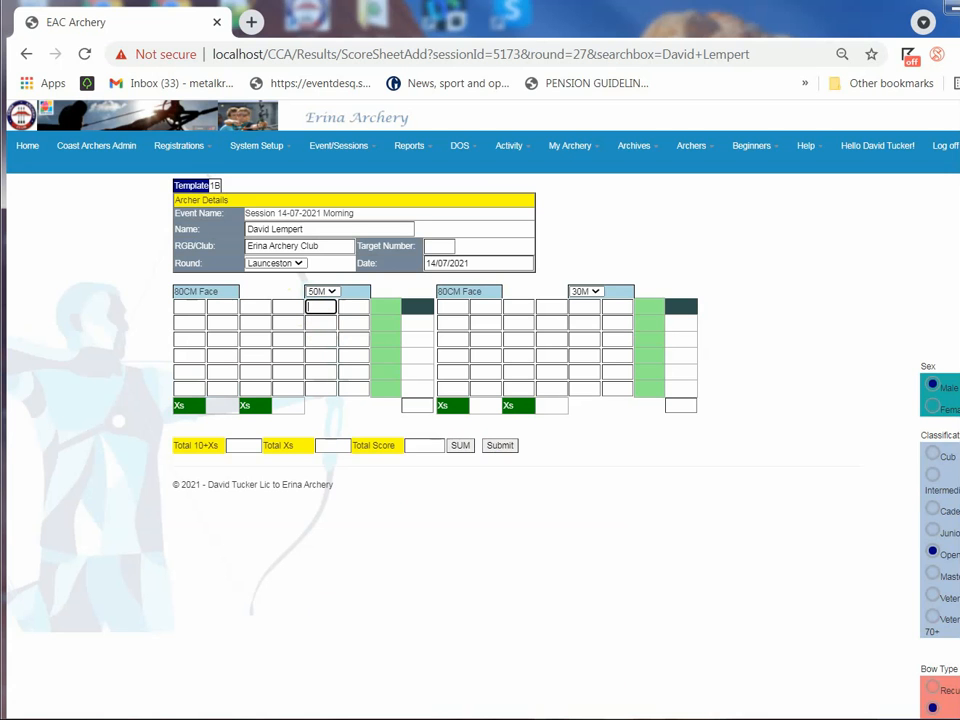
# Step: Show the results of Session 14-07-2021 Morning and open the Launceston archer's score card
pyautogui.click(934, 388)
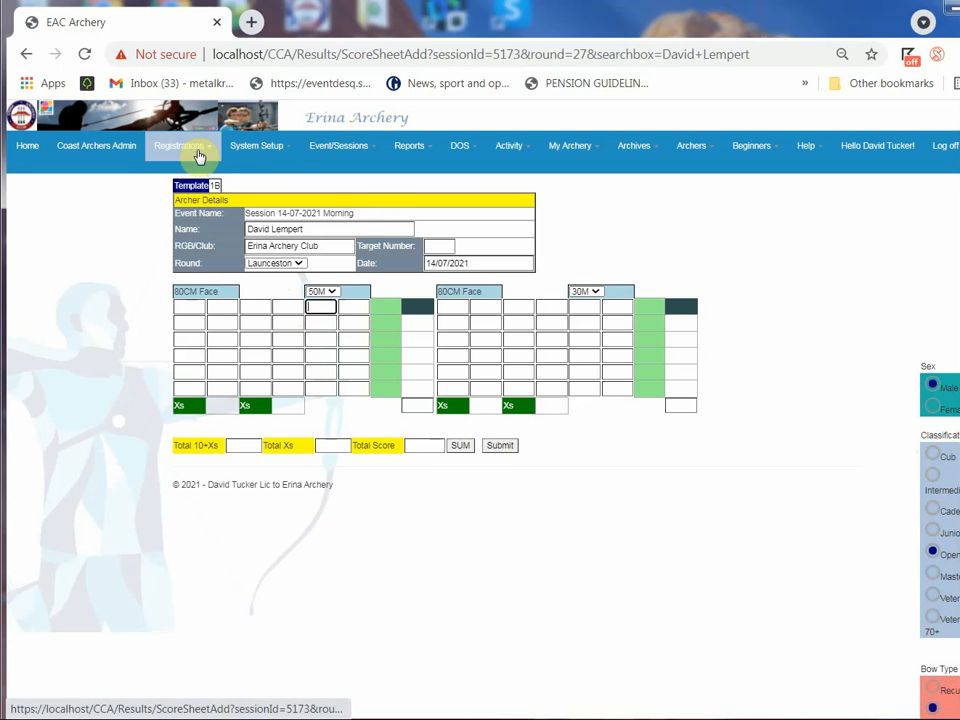
pyautogui.click(316, 152)
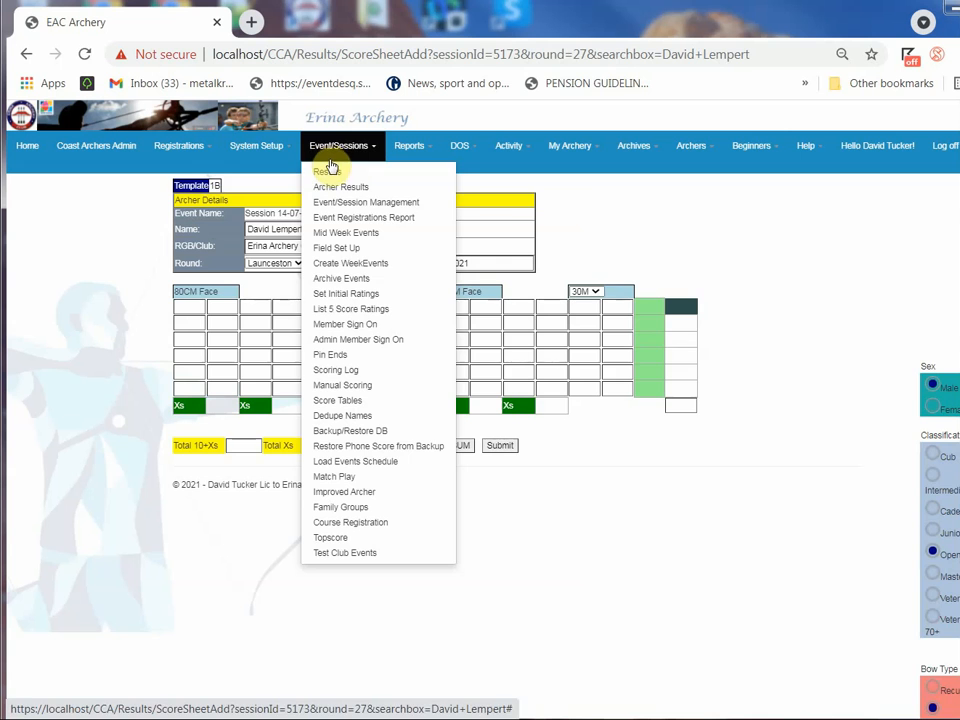
pyautogui.click(331, 175)
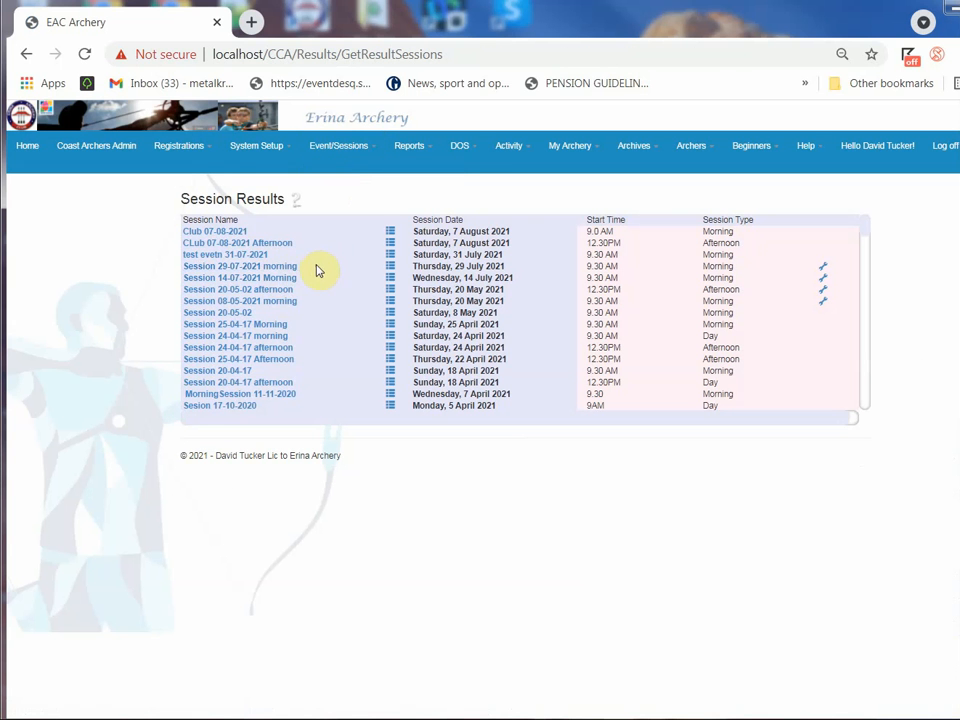
pyautogui.click(247, 278)
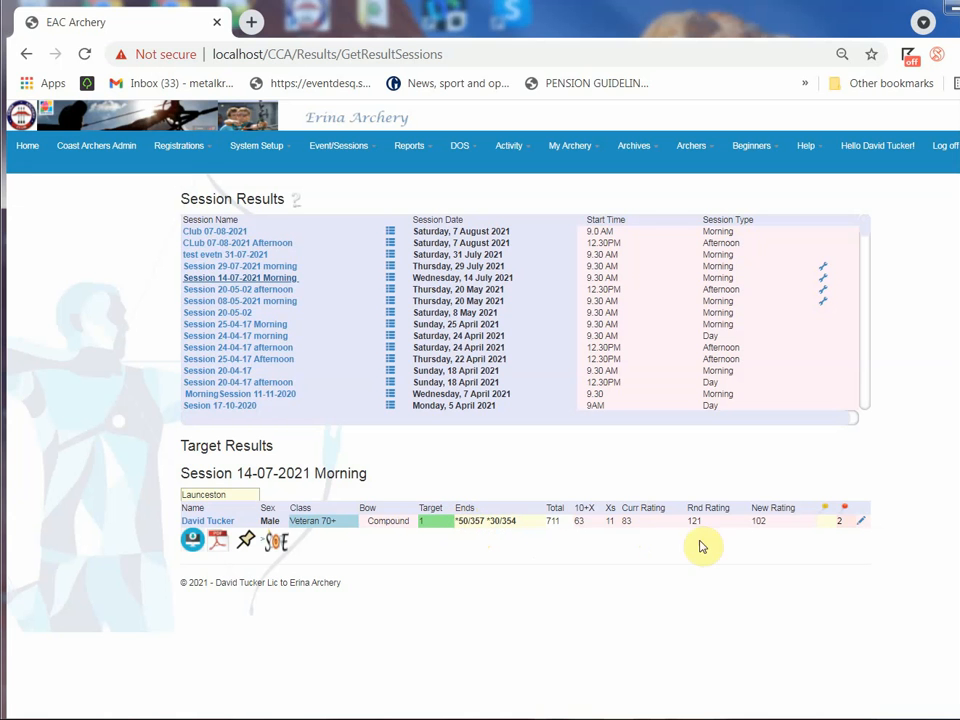
pyautogui.click(861, 521)
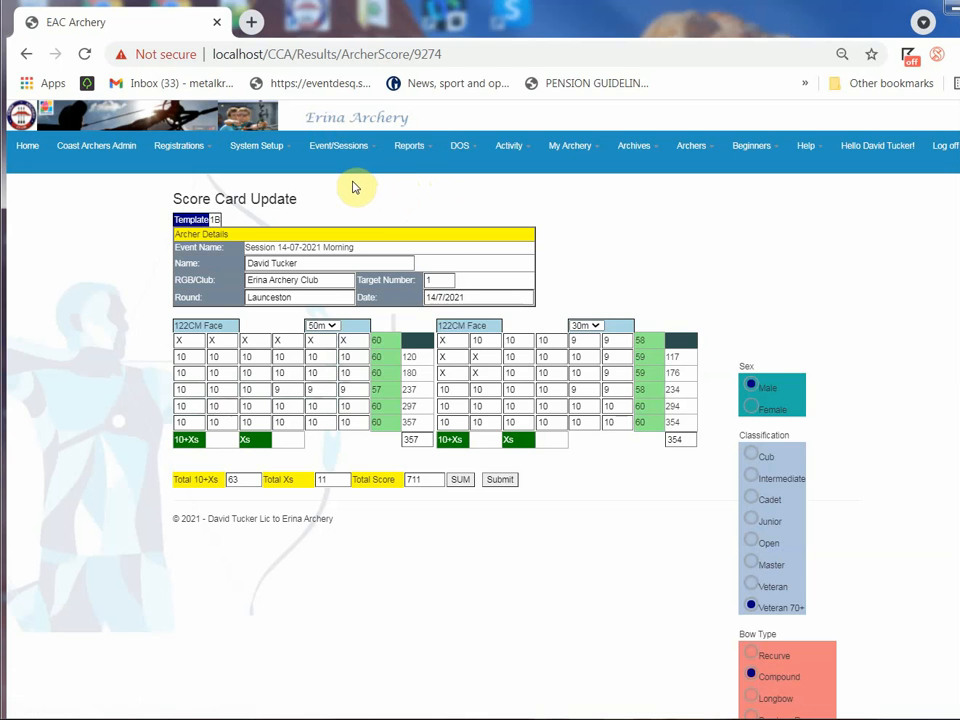
# Step: Open Manual Scoring for Target 1 in Session 14-07-2021 Morning
pyautogui.click(338, 148)
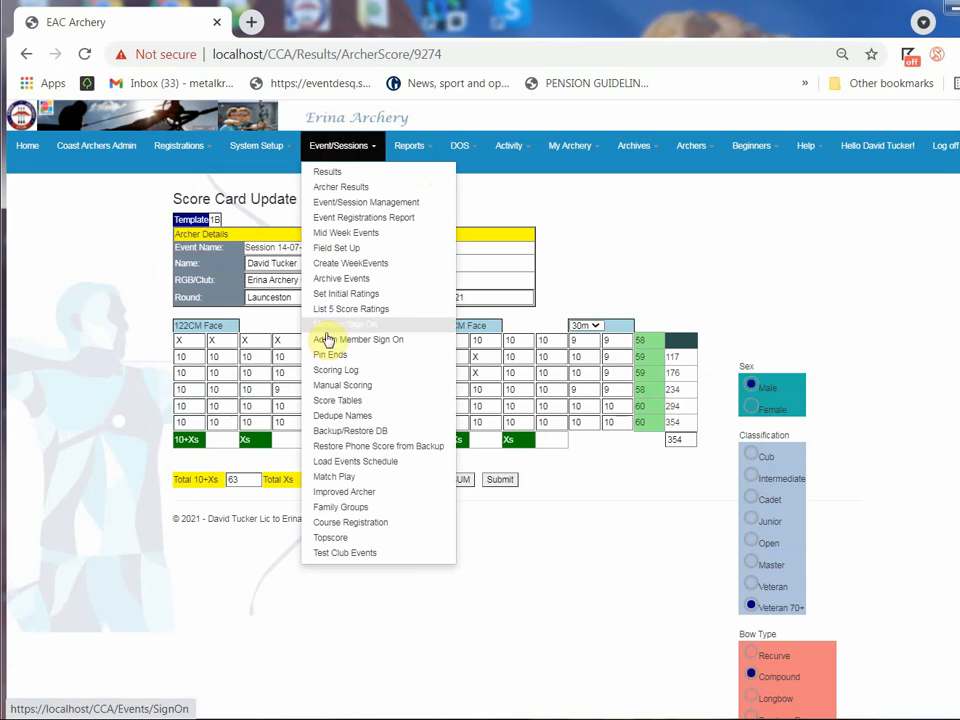
pyautogui.click(331, 389)
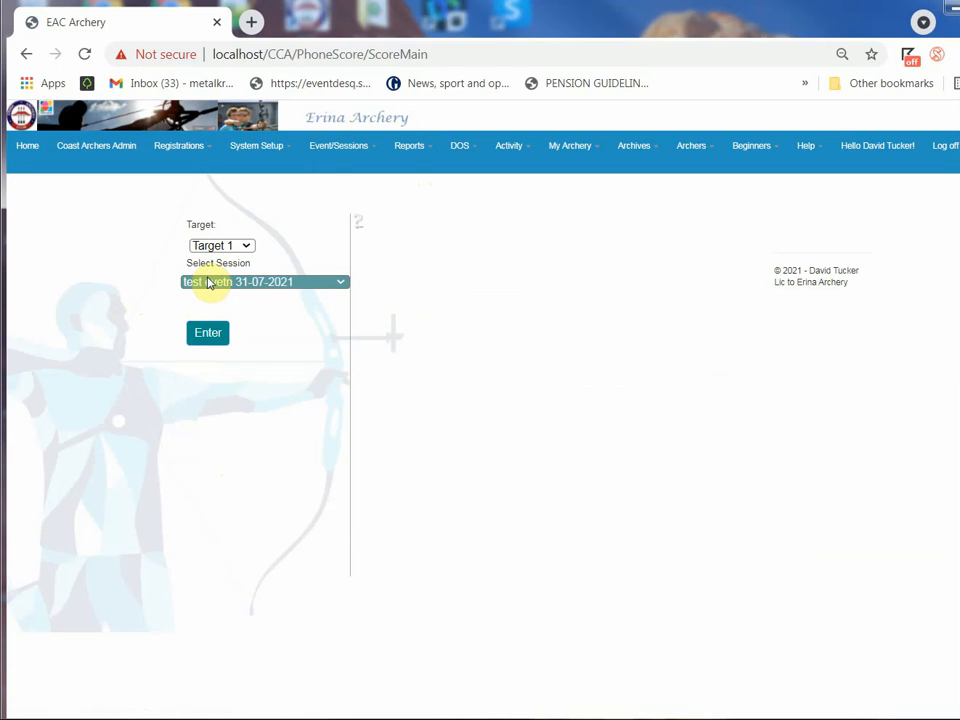
pyautogui.click(218, 248)
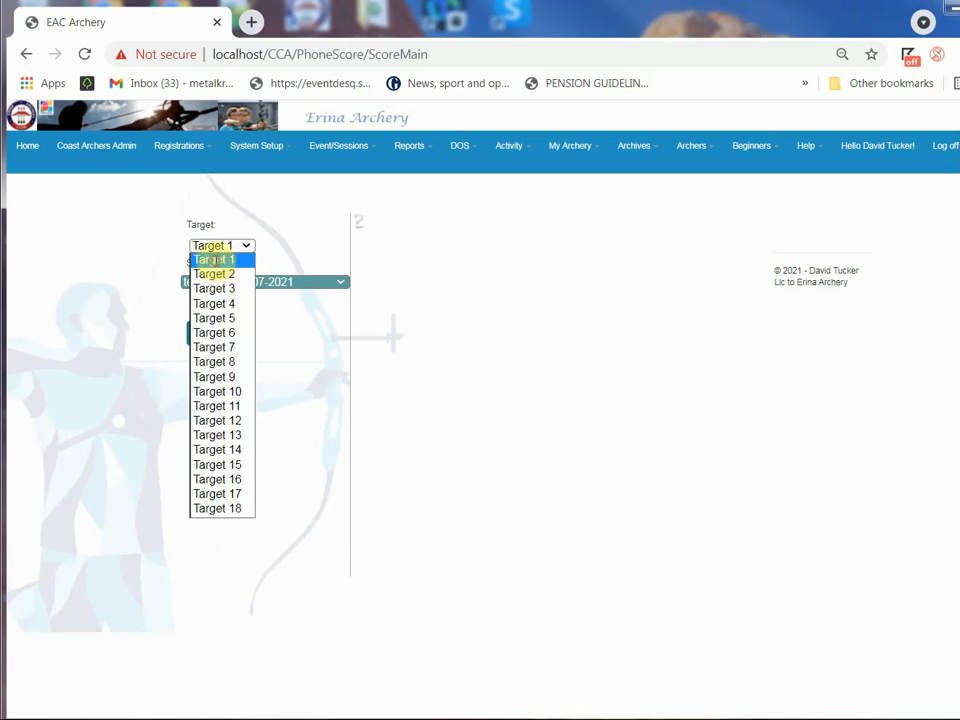
pyautogui.click(221, 259)
pyautogui.click(216, 282)
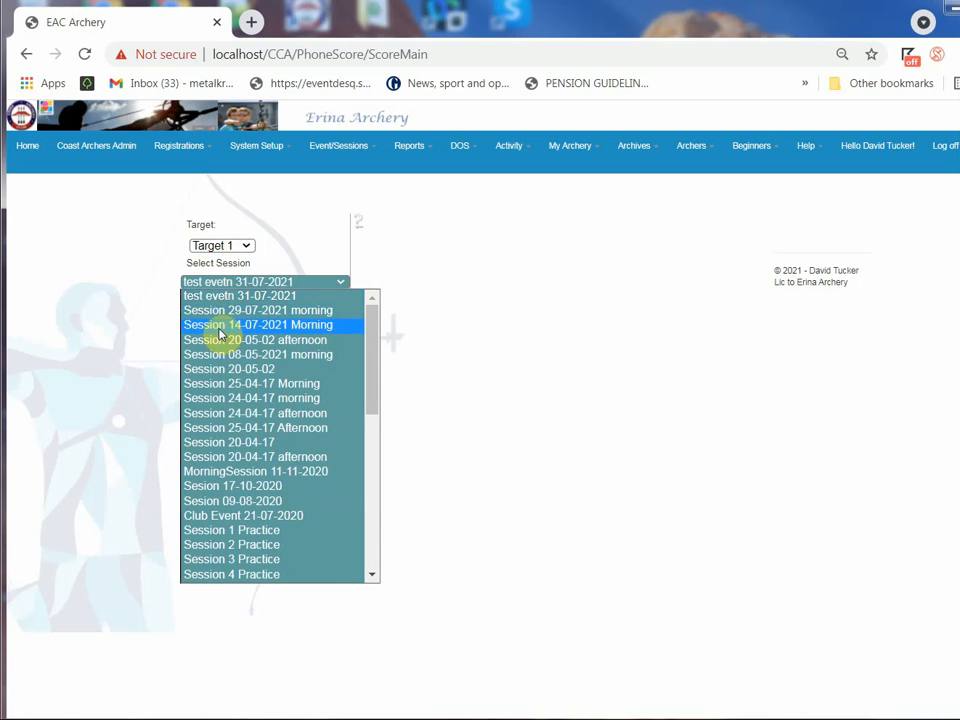
pyautogui.click(220, 325)
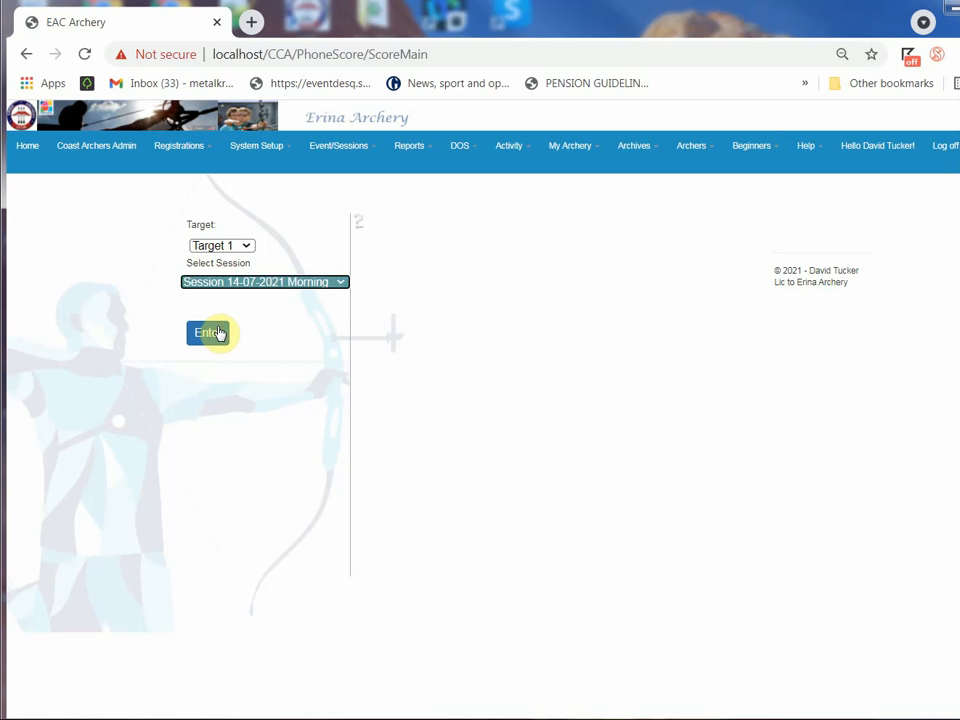
pyautogui.click(216, 334)
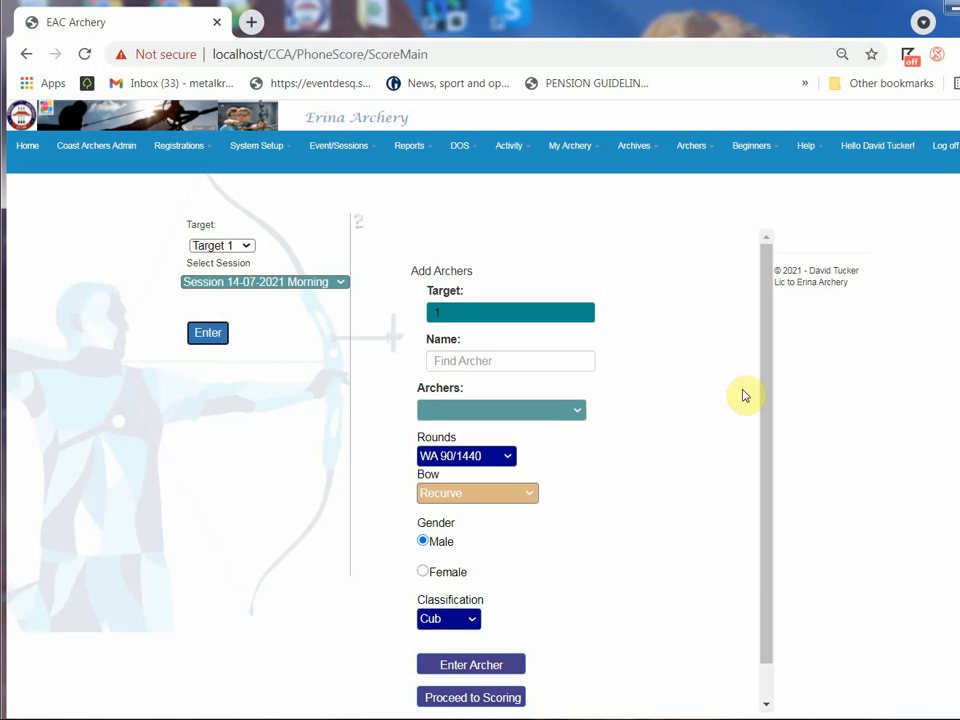
# Step: List the archers already entered on the target, view the first one's round and class details, and close the list
pyautogui.scroll(-1, 656, 386)
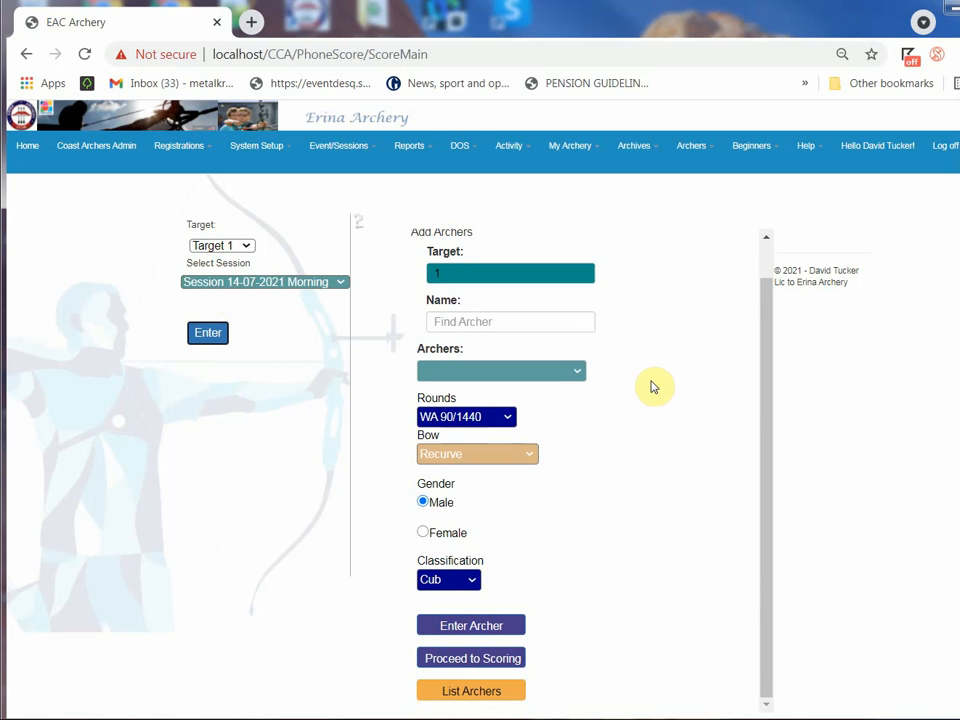
pyautogui.click(472, 699)
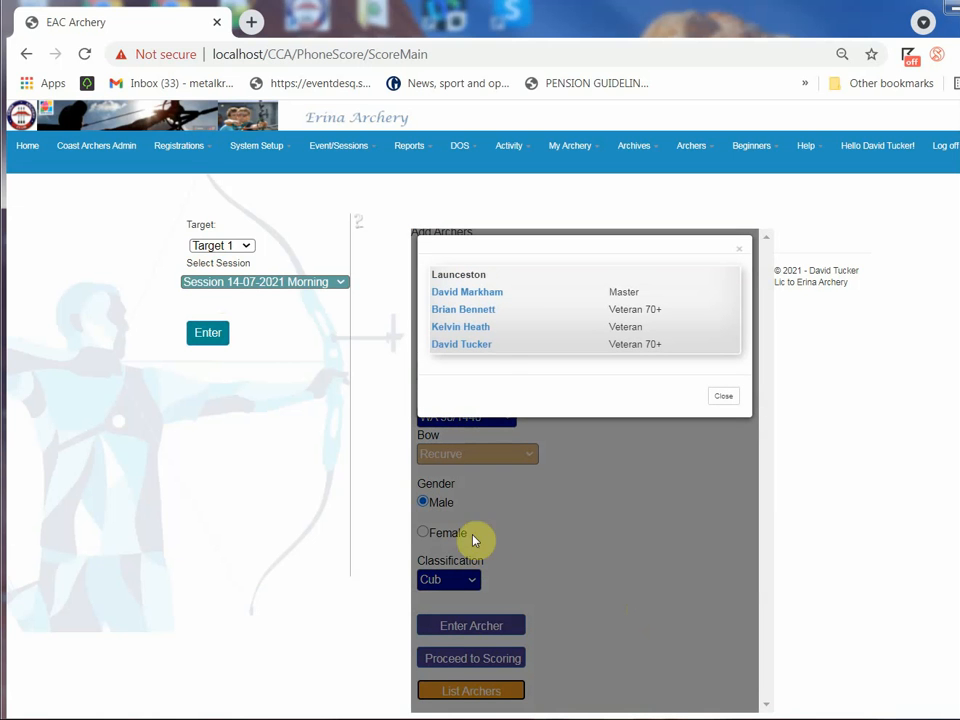
pyautogui.click(455, 294)
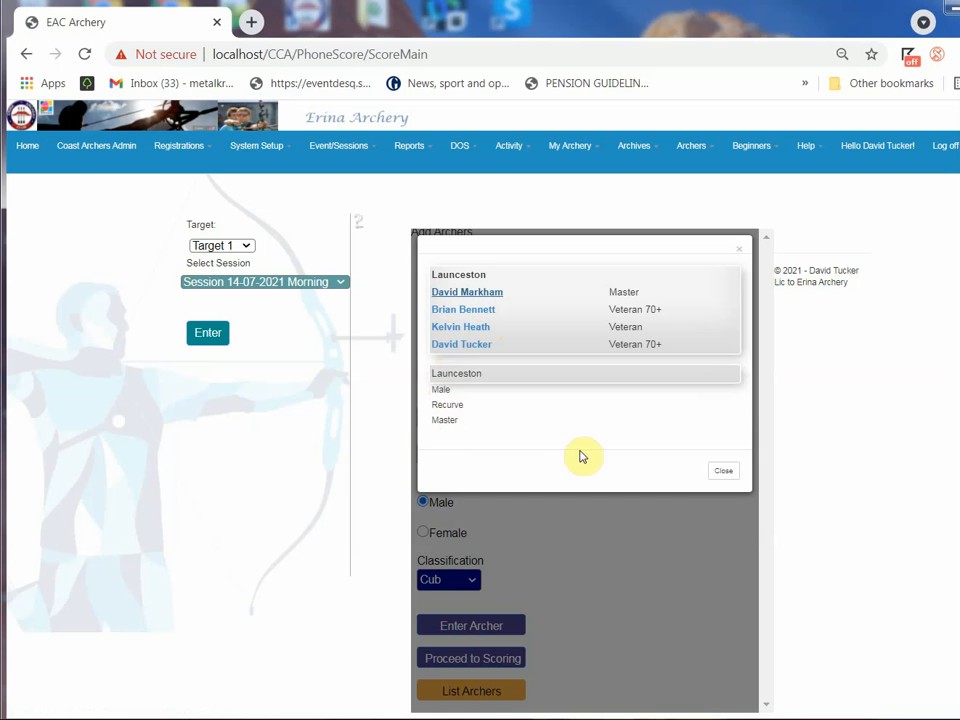
pyautogui.click(733, 472)
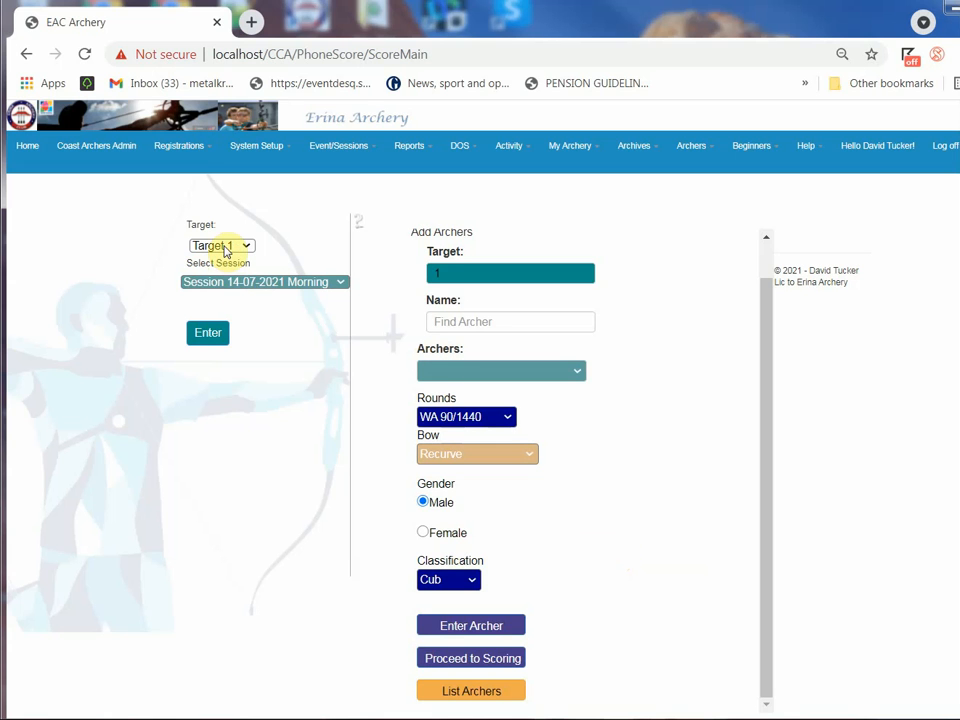
# Step: Search for archers with "da", select the first match and look at the Rounds choices
pyautogui.click(444, 320)
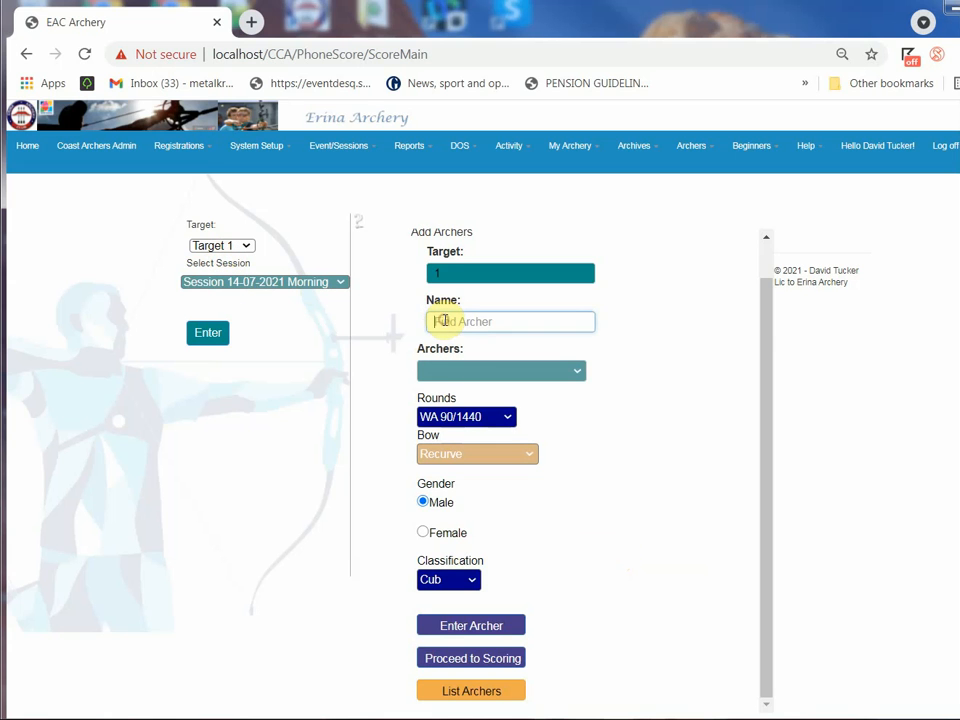
pyautogui.write('da')
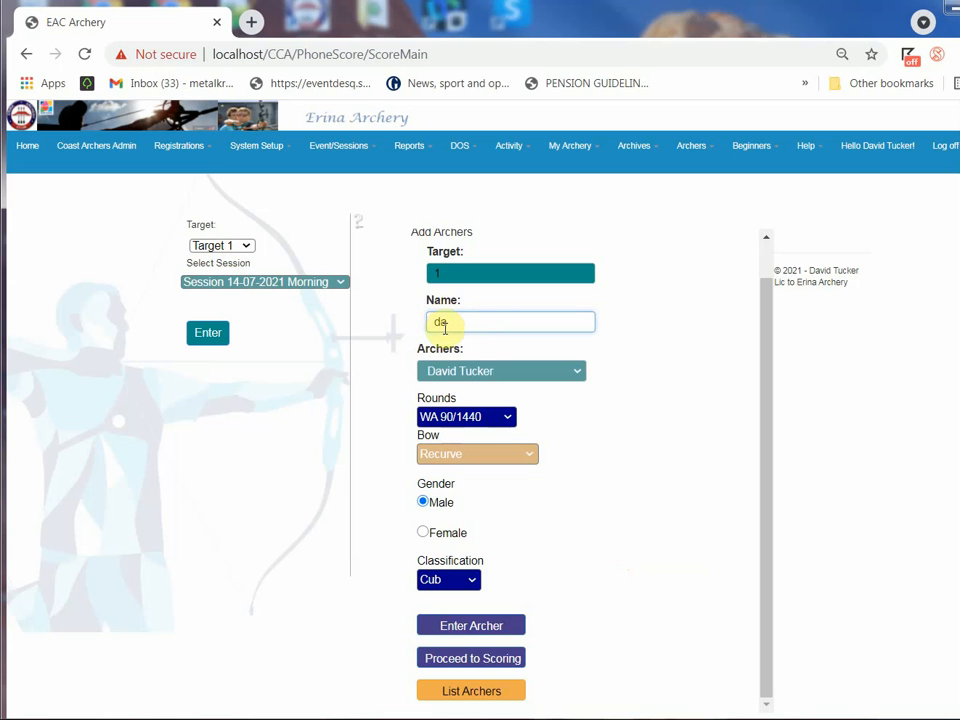
pyautogui.click(470, 378)
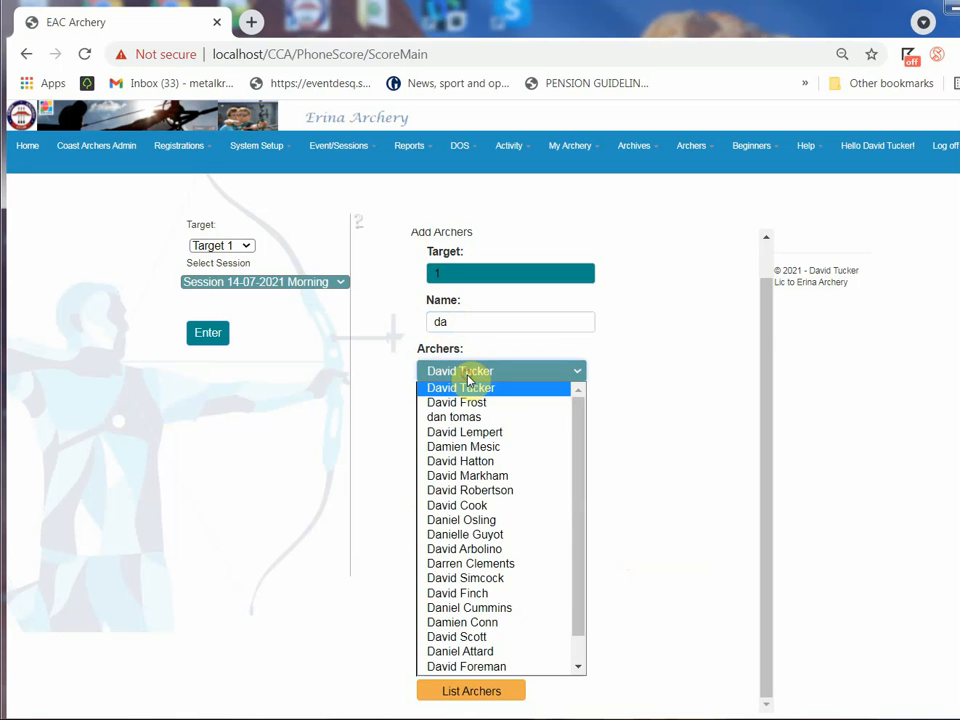
pyautogui.click(468, 388)
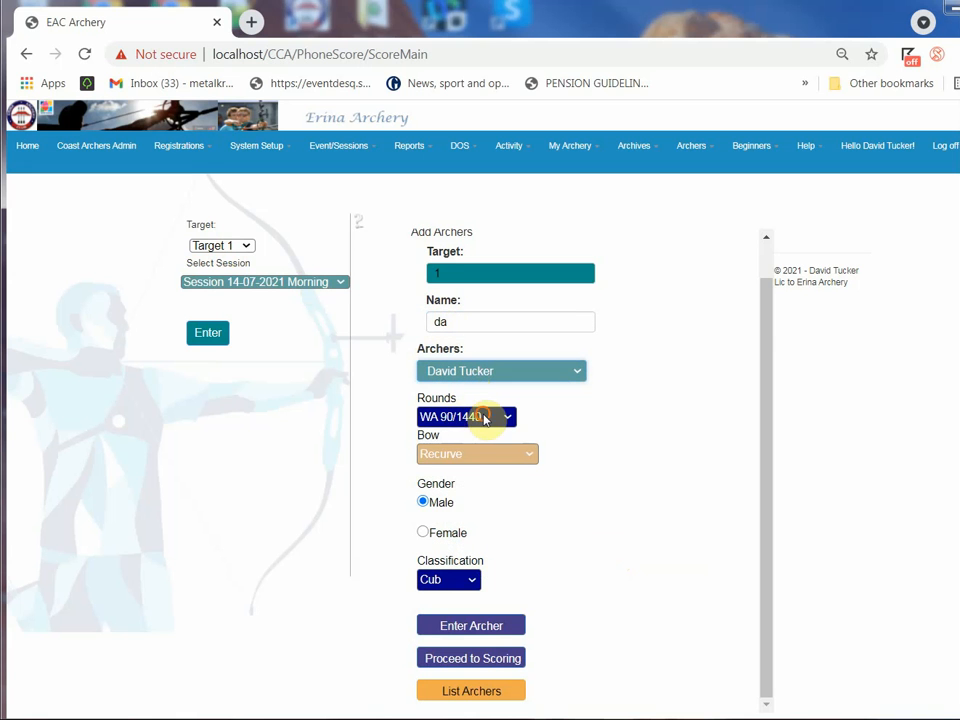
pyautogui.click(484, 417)
pyautogui.click(483, 417)
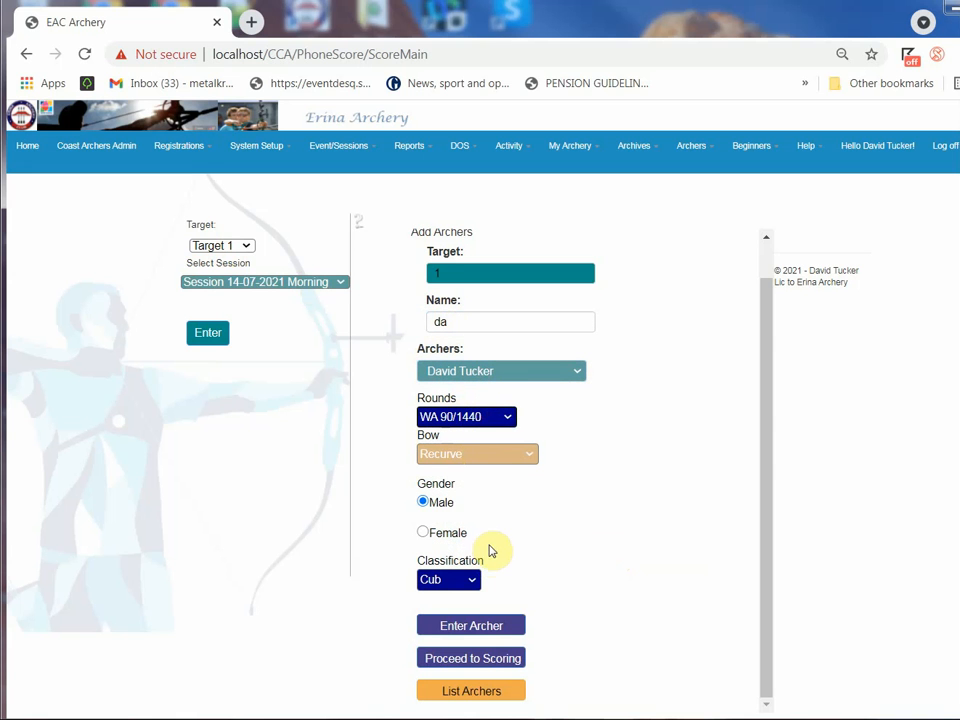
# Step: Proceed to scoring, open the first archer's score for editing and release the online phone result for manual editing
pyautogui.click(495, 664)
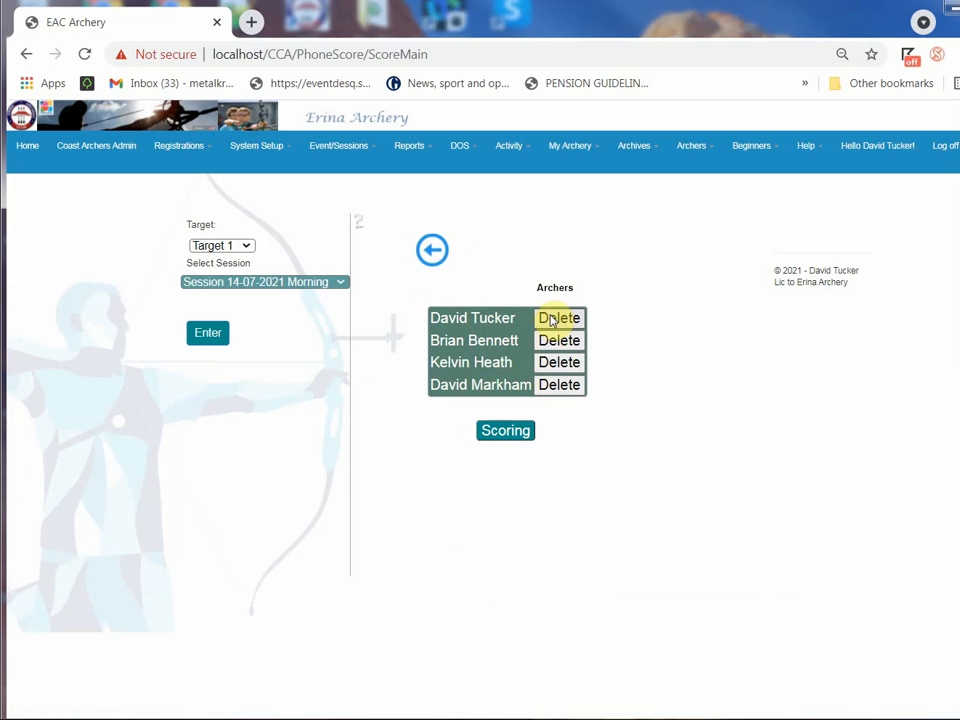
pyautogui.click(506, 431)
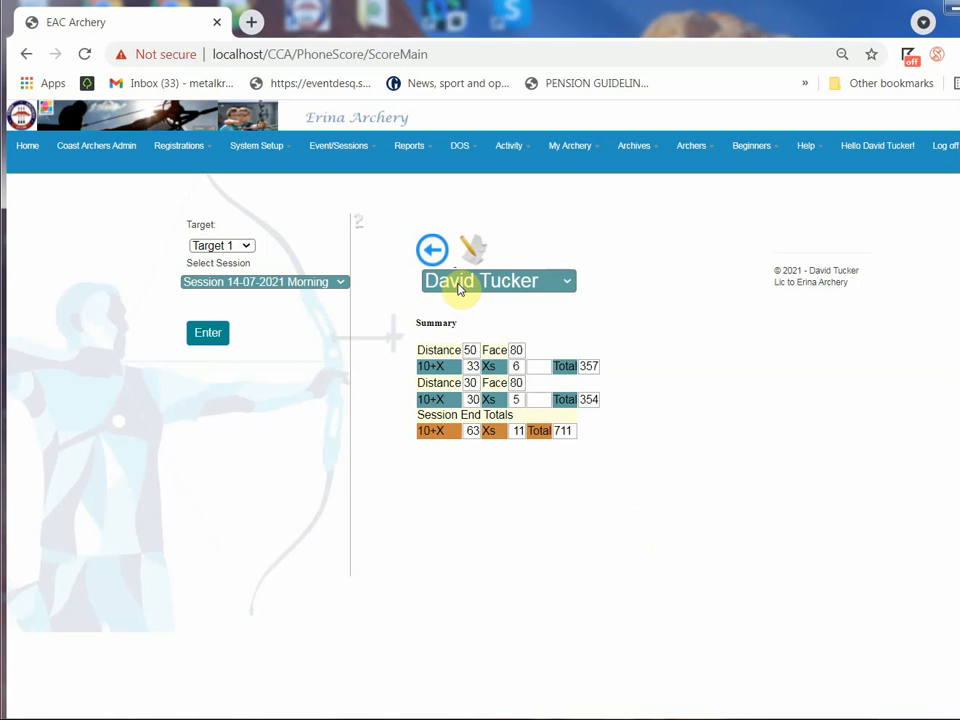
pyautogui.click(472, 250)
pyautogui.click(475, 254)
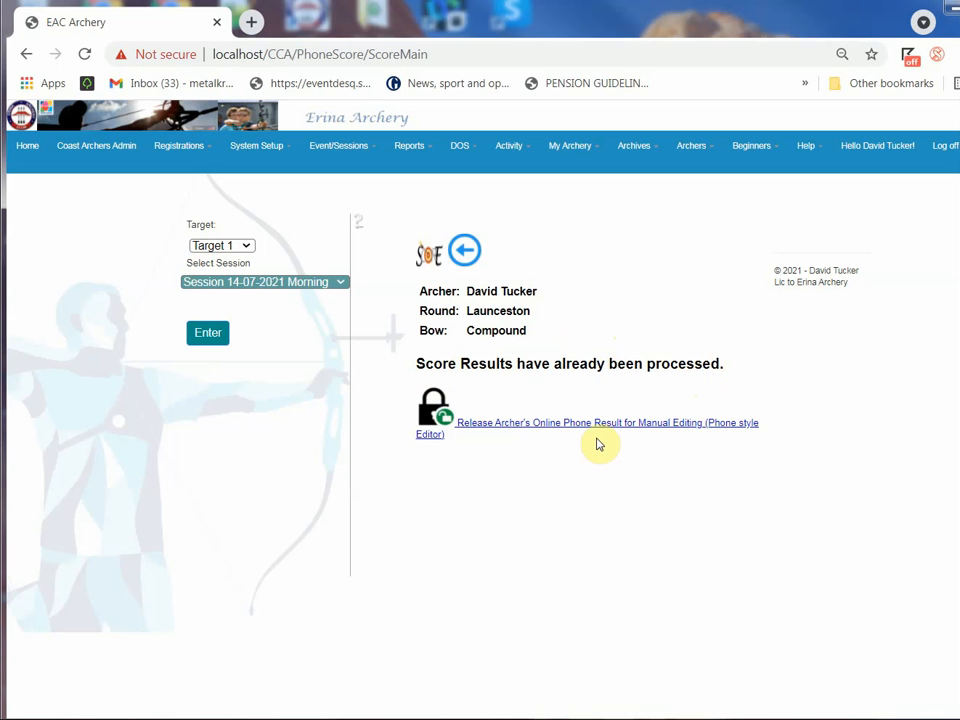
pyautogui.click(566, 424)
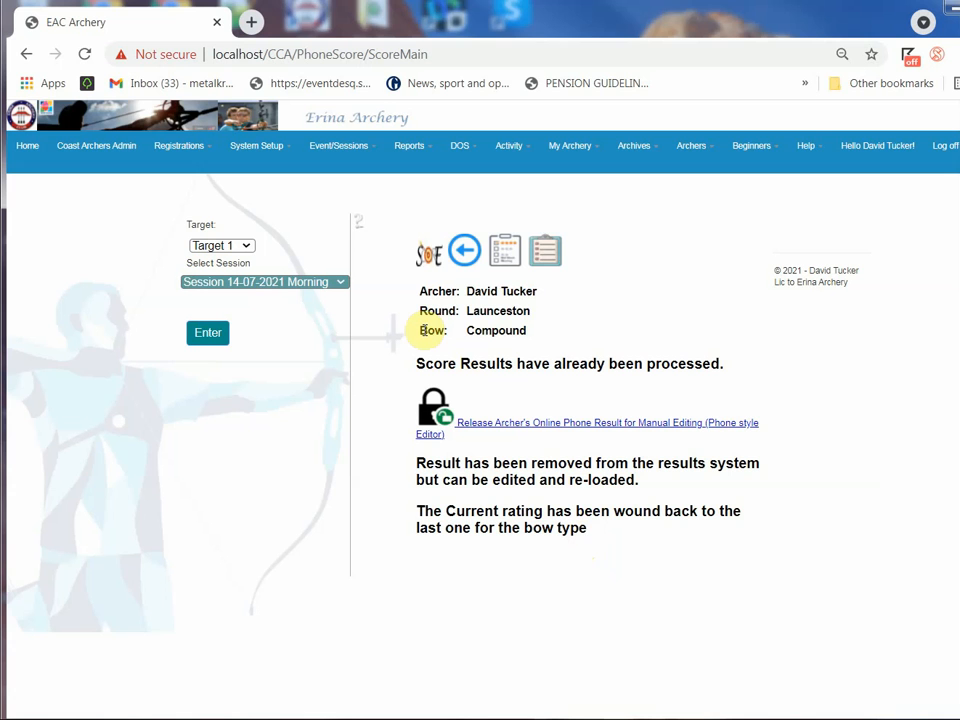
# Step: Display the change-round and change-bow options for the released result, then return to the archer's score summary
pyautogui.click(545, 257)
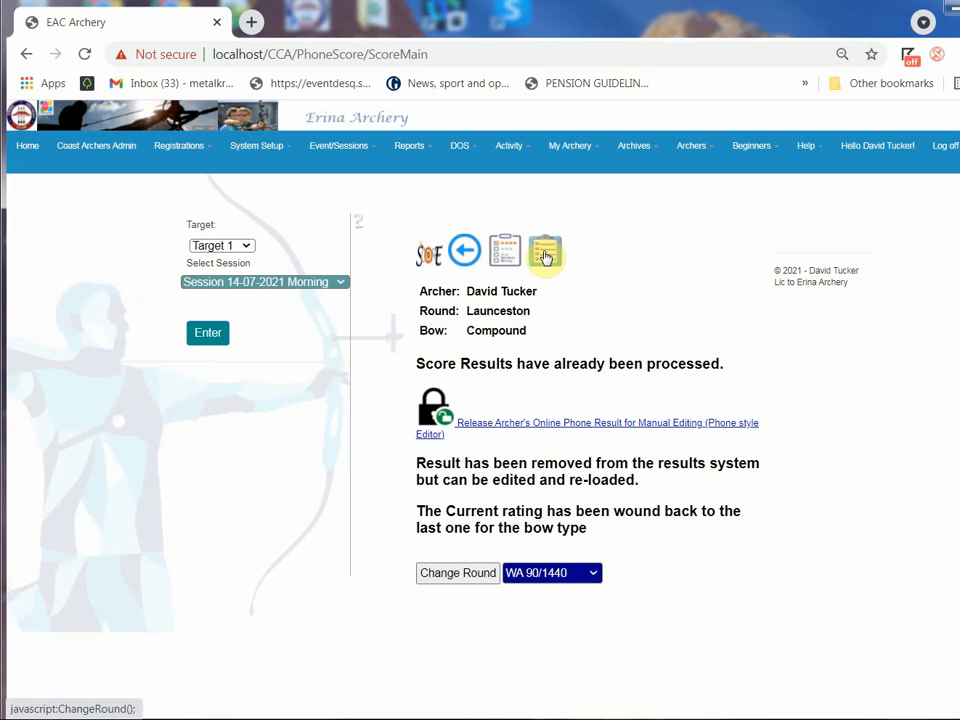
pyautogui.click(530, 576)
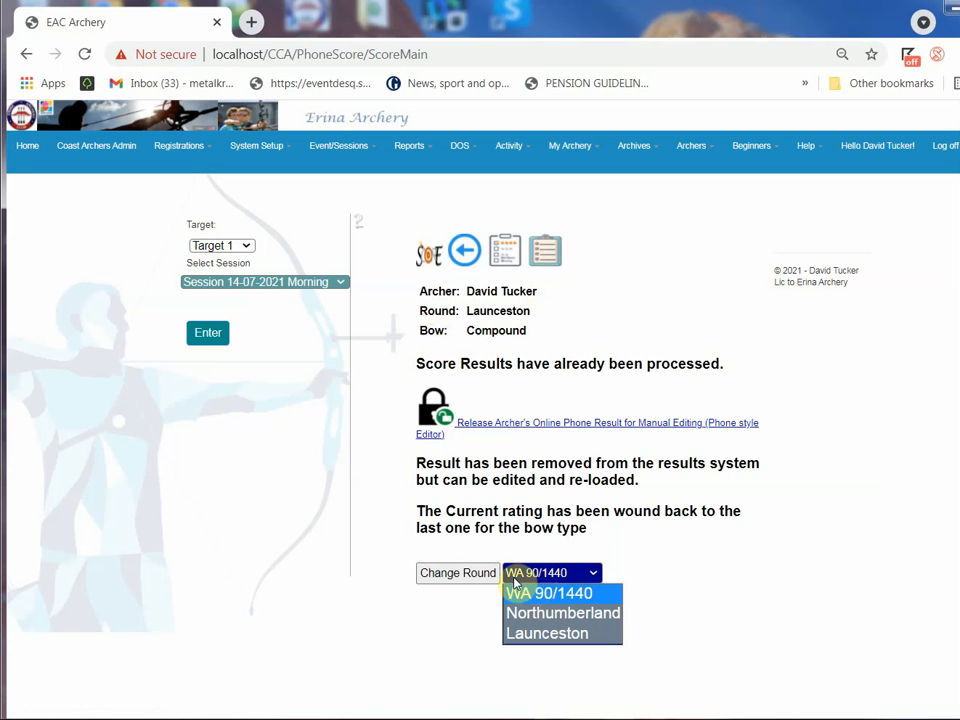
pyautogui.click(600, 270)
pyautogui.click(508, 254)
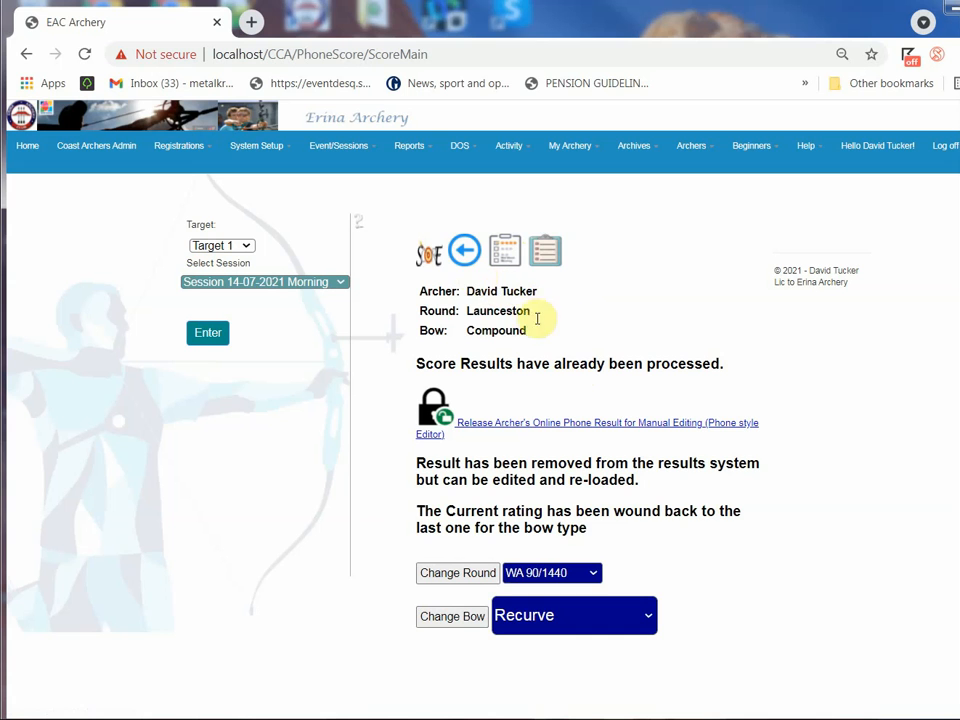
pyautogui.click(466, 251)
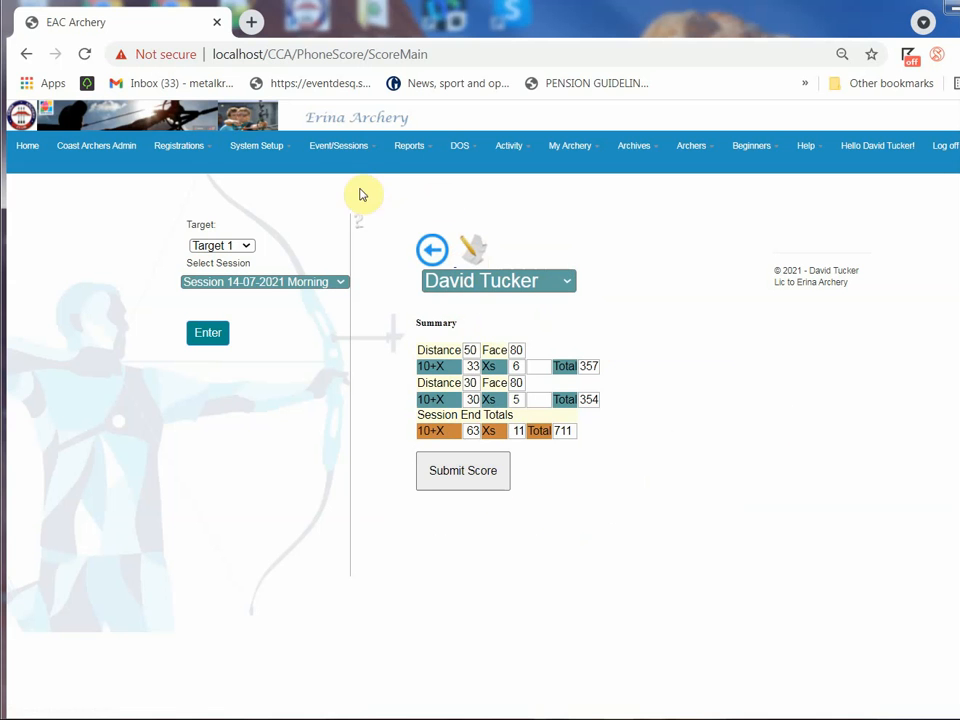
# Step: In Set Initial Ratings, find the archer with "da" and retrieve the current rating for Compound bow and Target archery
pyautogui.click(326, 153)
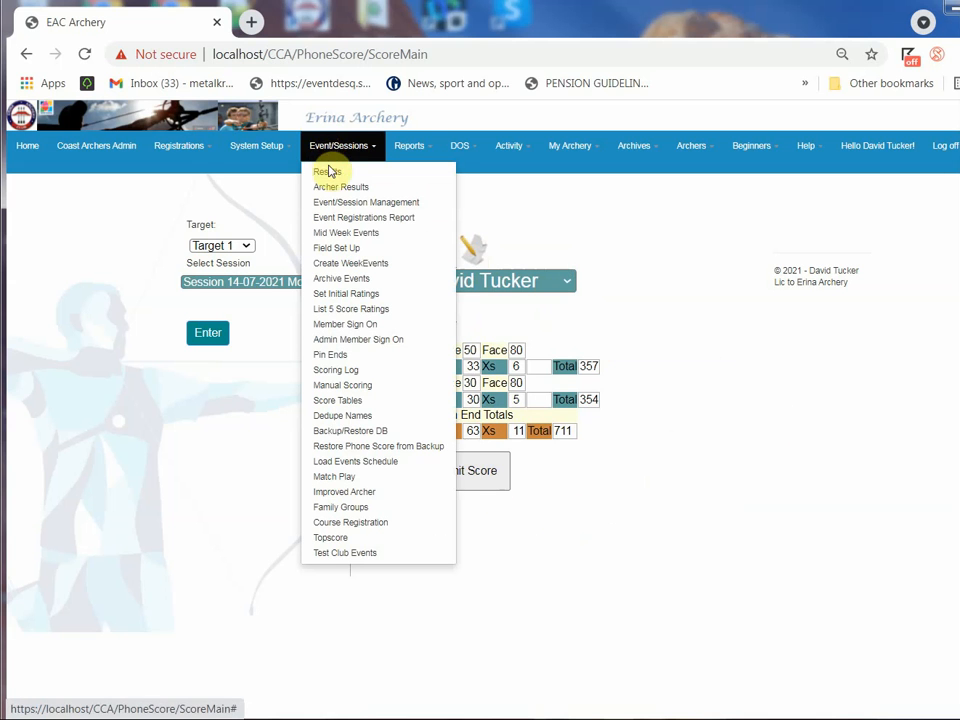
pyautogui.click(340, 294)
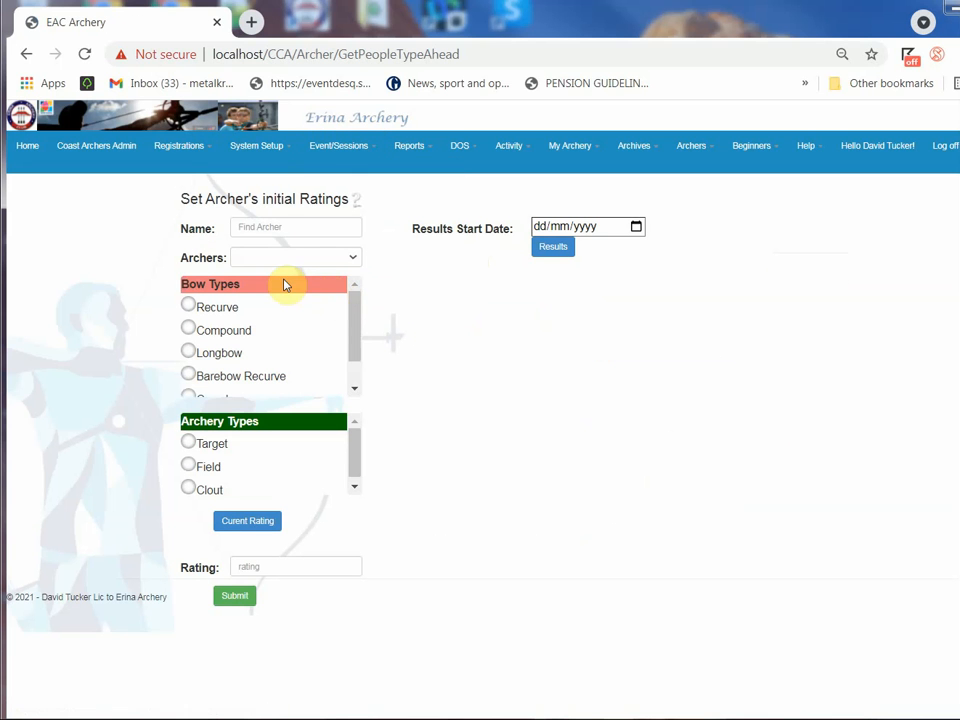
pyautogui.click(272, 226)
pyautogui.write('da')
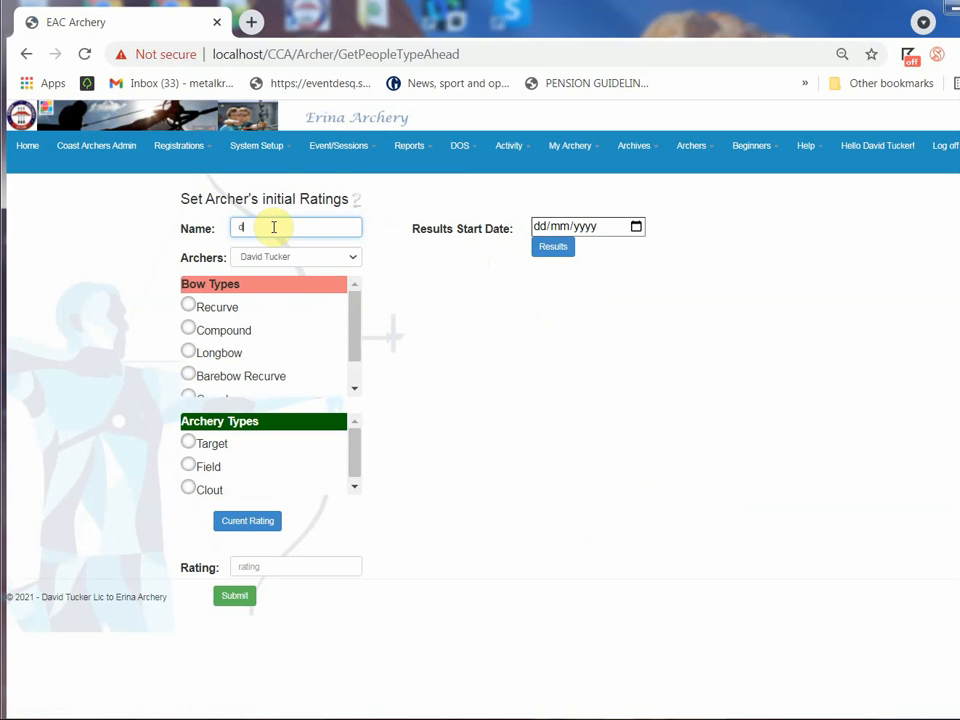
pyautogui.click(281, 258)
pyautogui.click(281, 258)
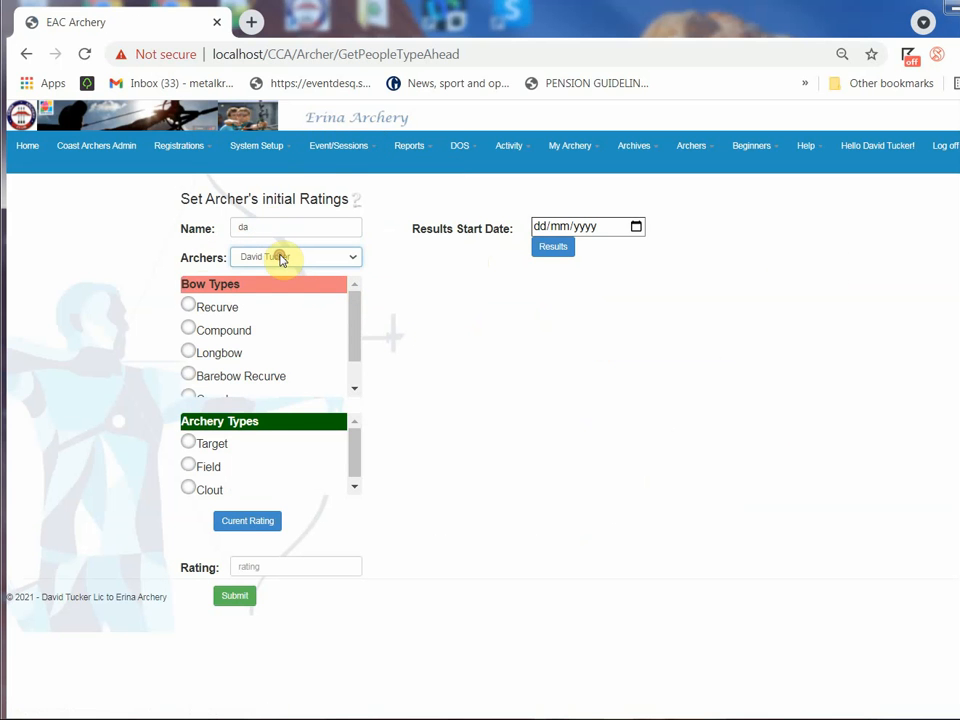
pyautogui.click(188, 328)
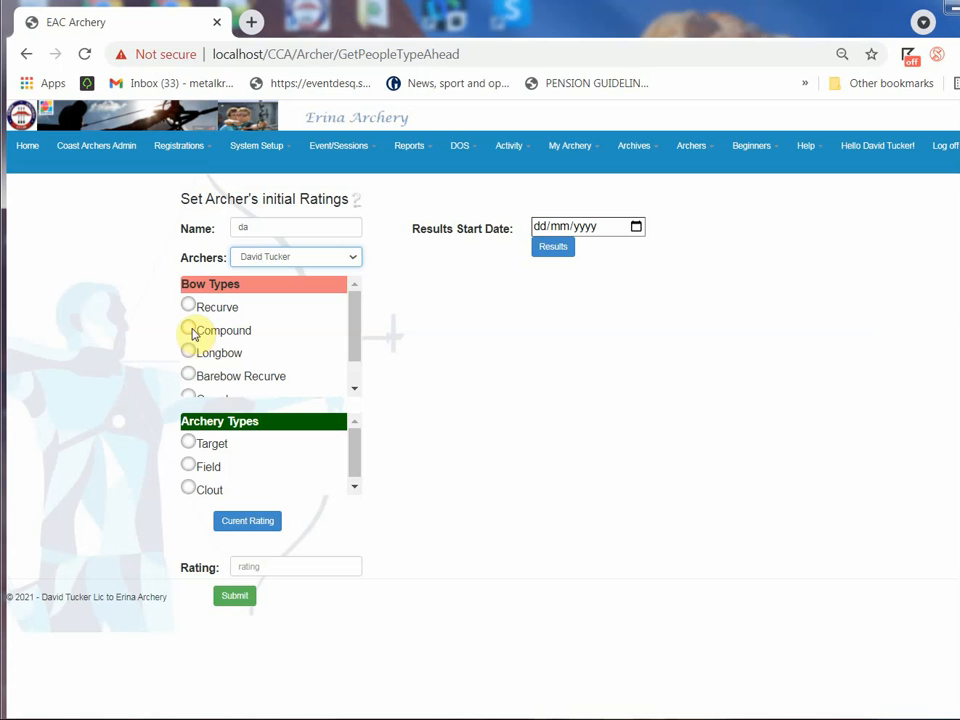
pyautogui.click(188, 442)
pyautogui.click(244, 521)
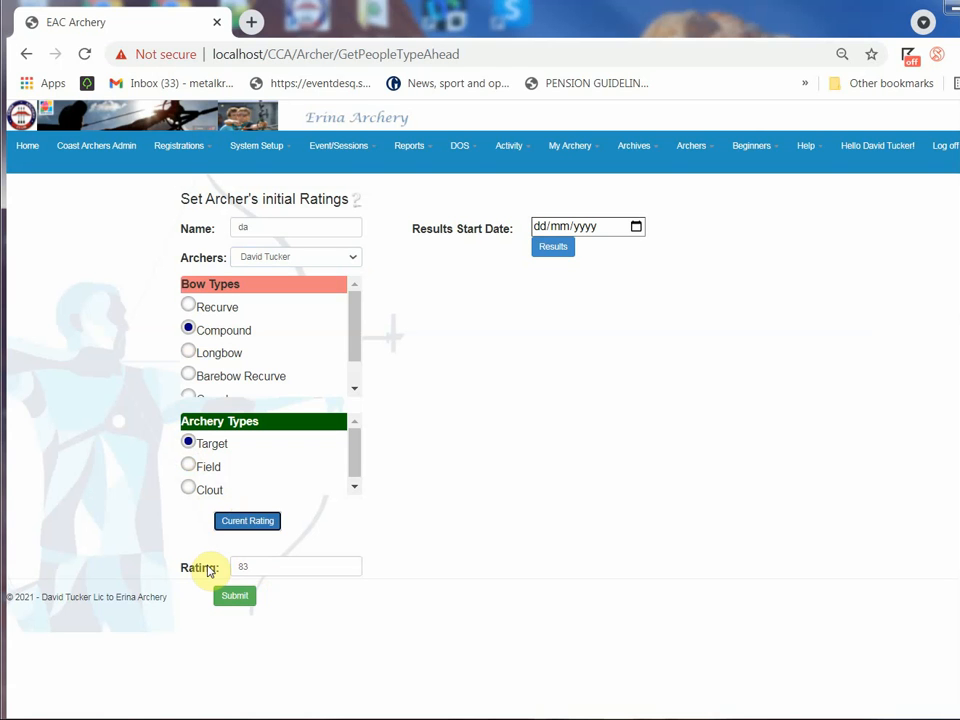
# Step: Open Manual Scoring for Target 1 in Session 14-07-2021 Morning
pyautogui.click(347, 151)
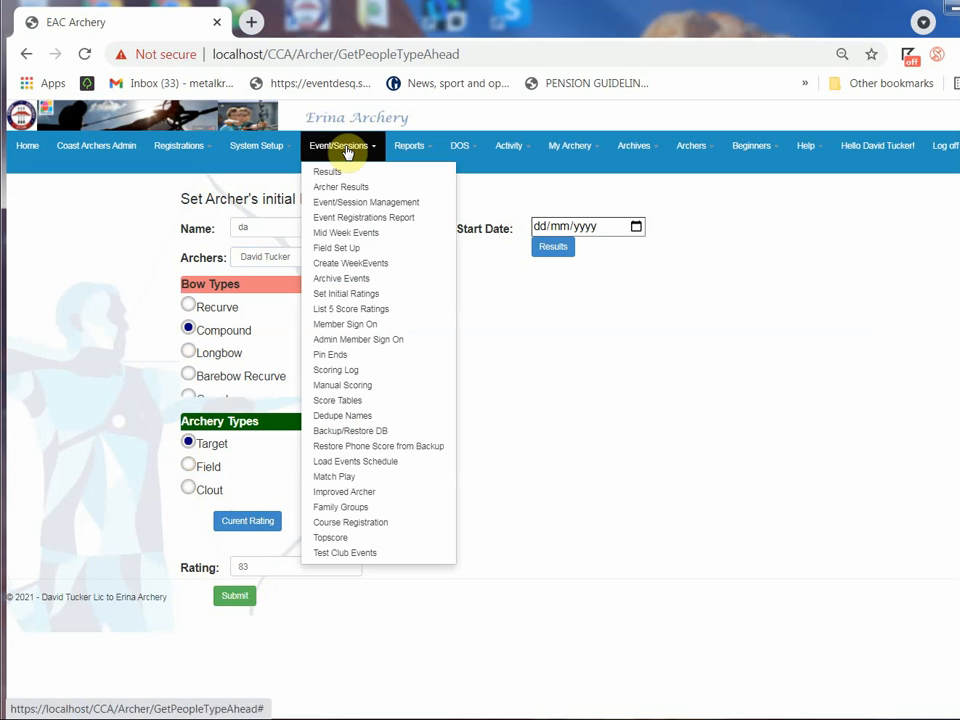
pyautogui.click(360, 388)
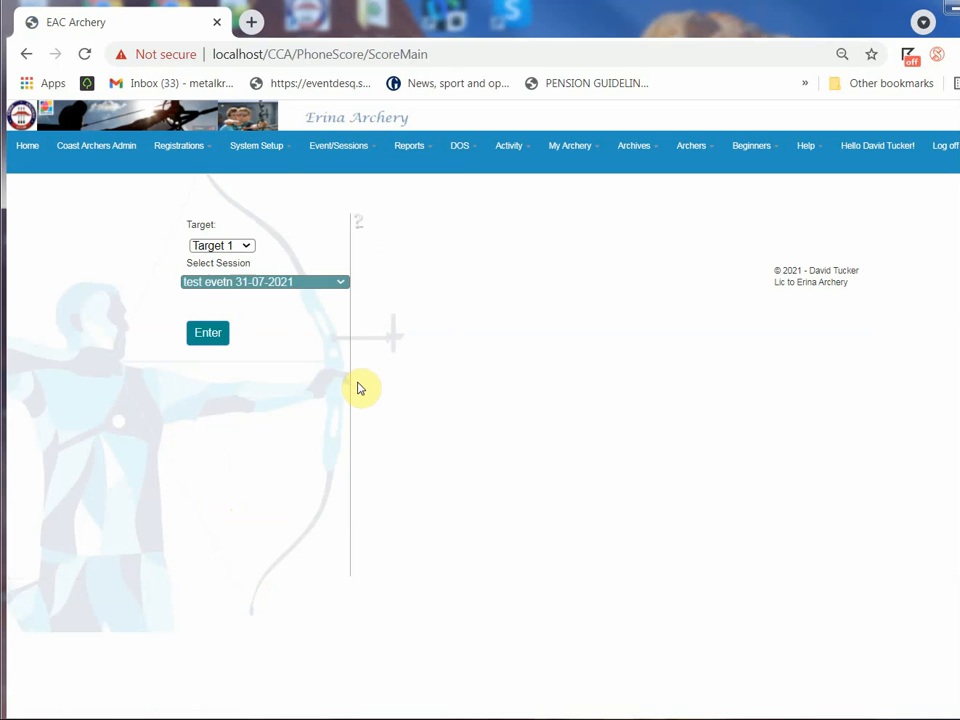
pyautogui.click(231, 281)
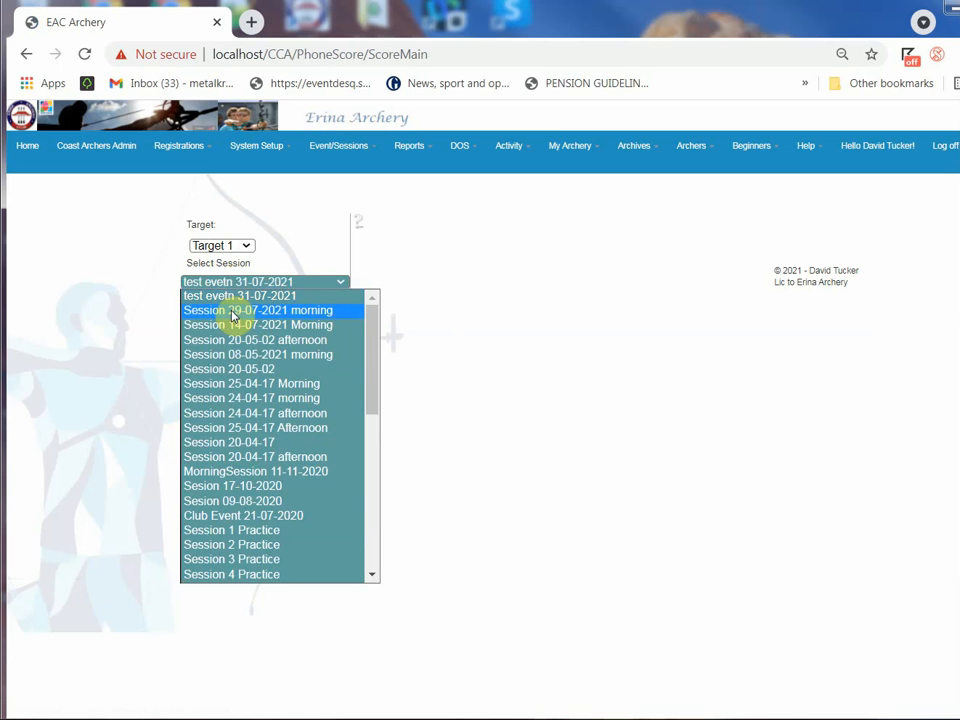
pyautogui.click(238, 324)
pyautogui.click(212, 334)
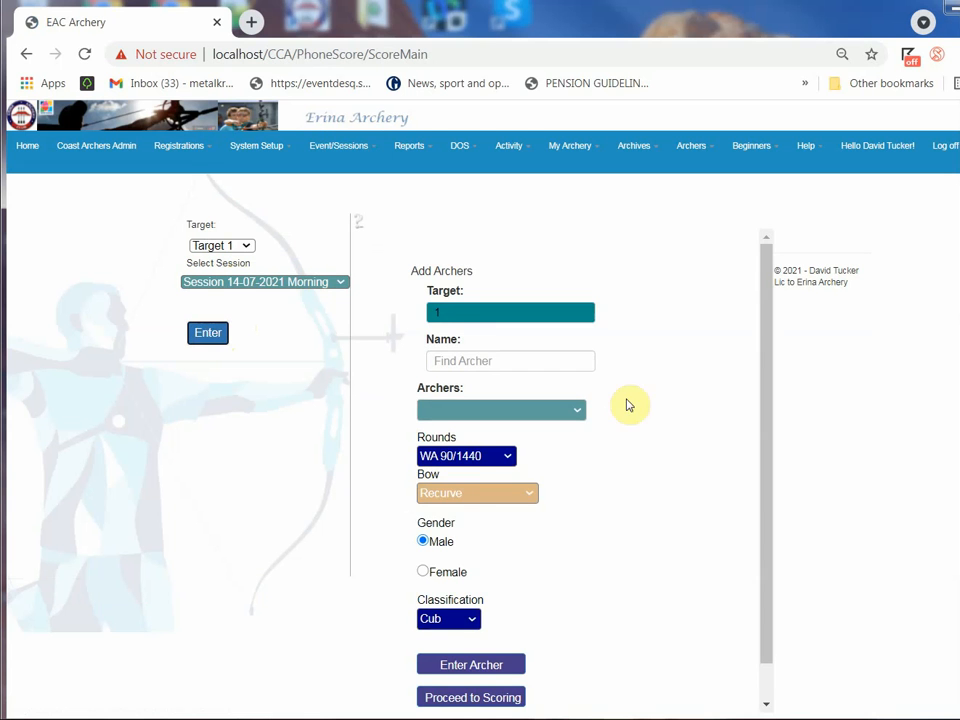
# Step: Proceed to scoring, open the first archer's score for editing and keep the 50M Face: 80CM distance selected
pyautogui.click(460, 663)
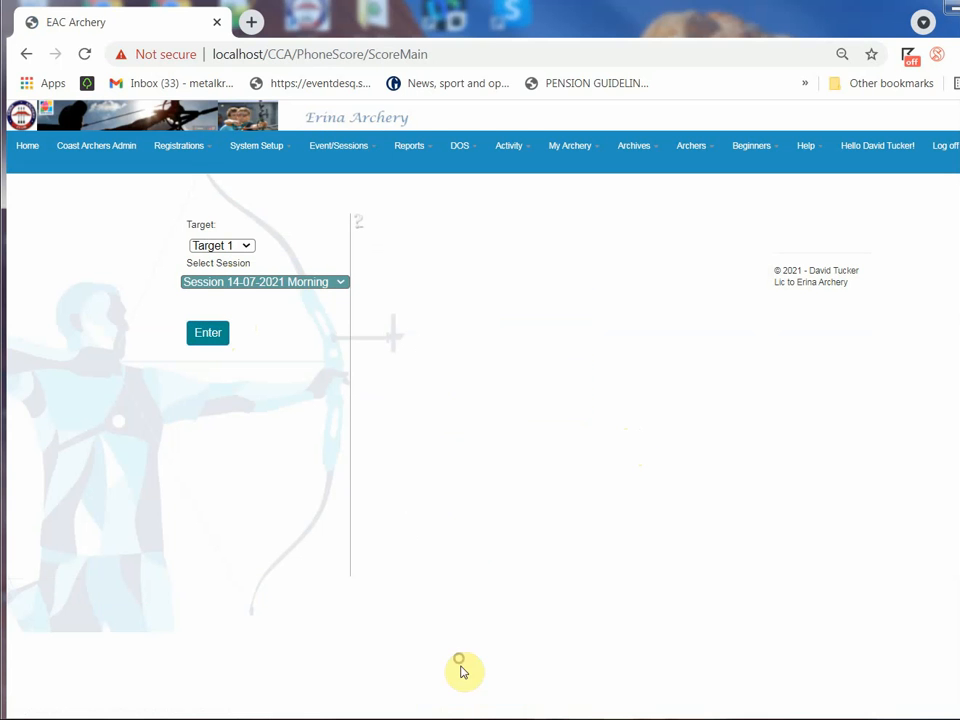
pyautogui.click(512, 428)
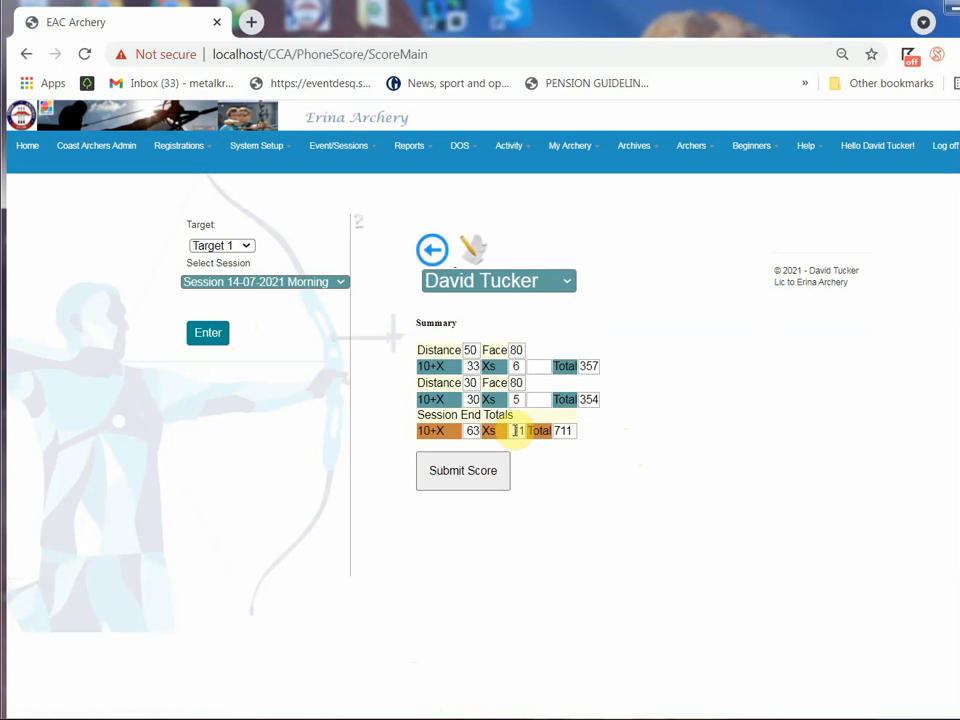
pyautogui.click(477, 248)
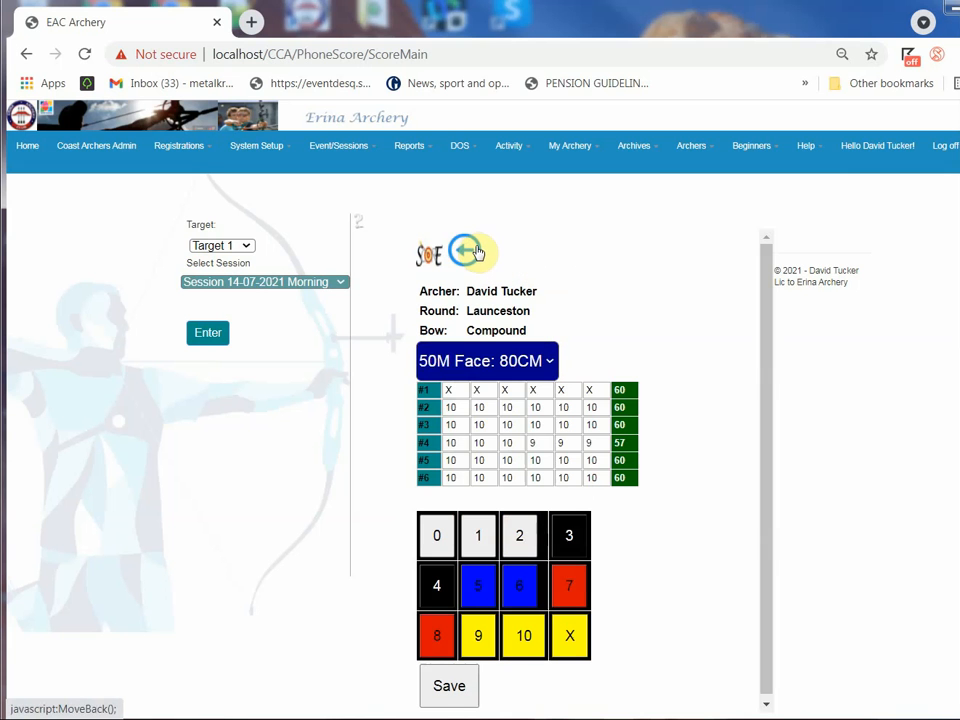
pyautogui.click(525, 361)
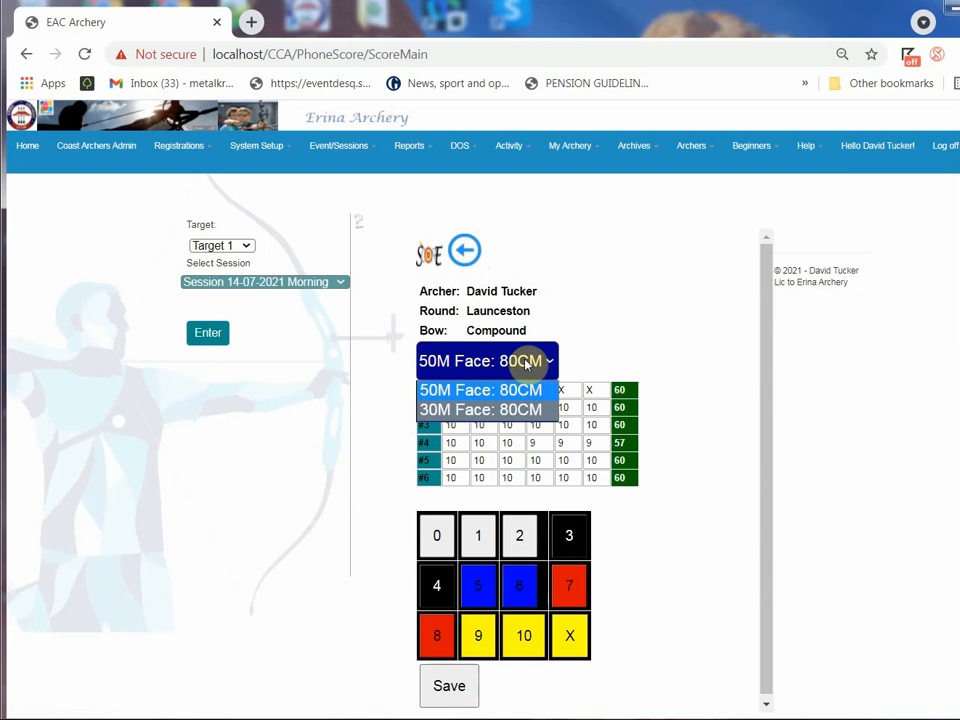
pyautogui.click(517, 365)
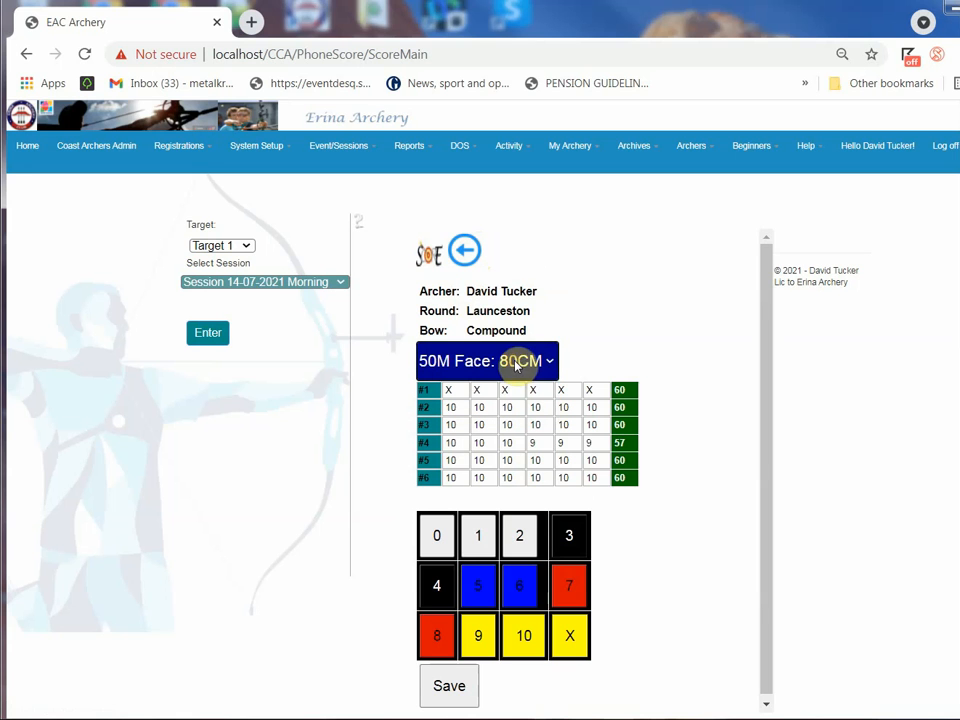
# Step: Set arrows 2, 4, 5 and 6 of end 6 at 50M to 1, 2, 7 and 6, save, and submit the archer's score
pyautogui.click(600, 477)
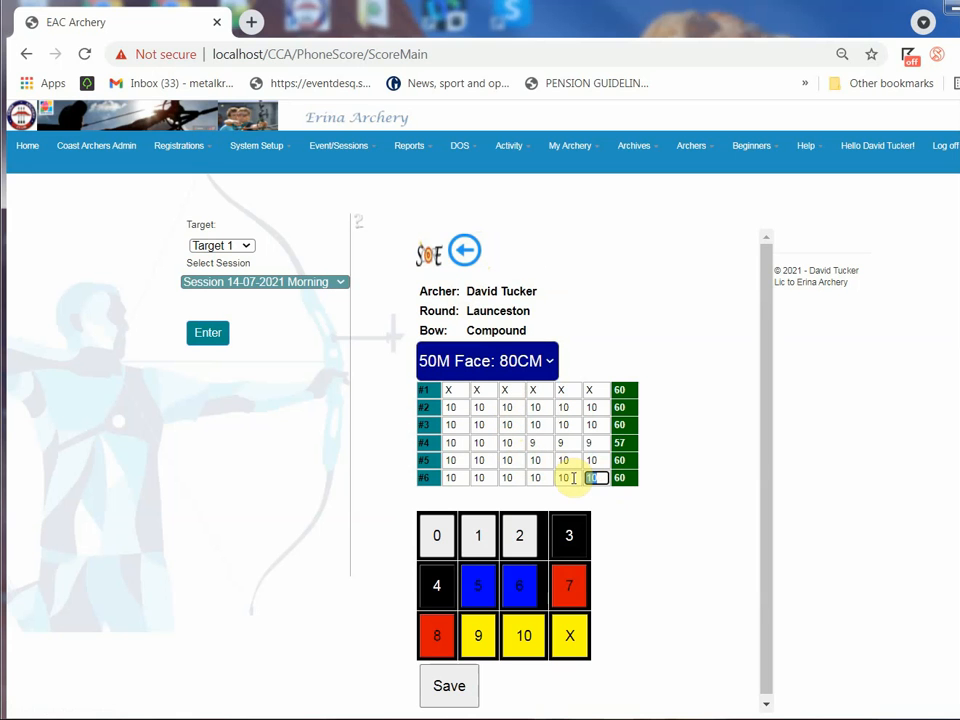
pyautogui.click(564, 477)
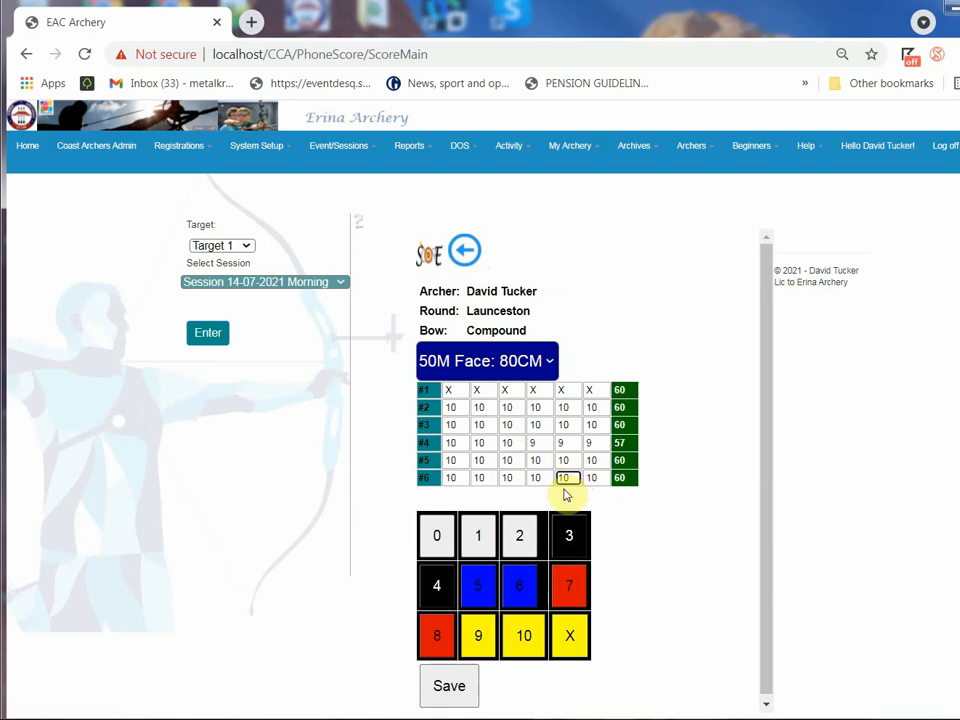
pyautogui.click(573, 589)
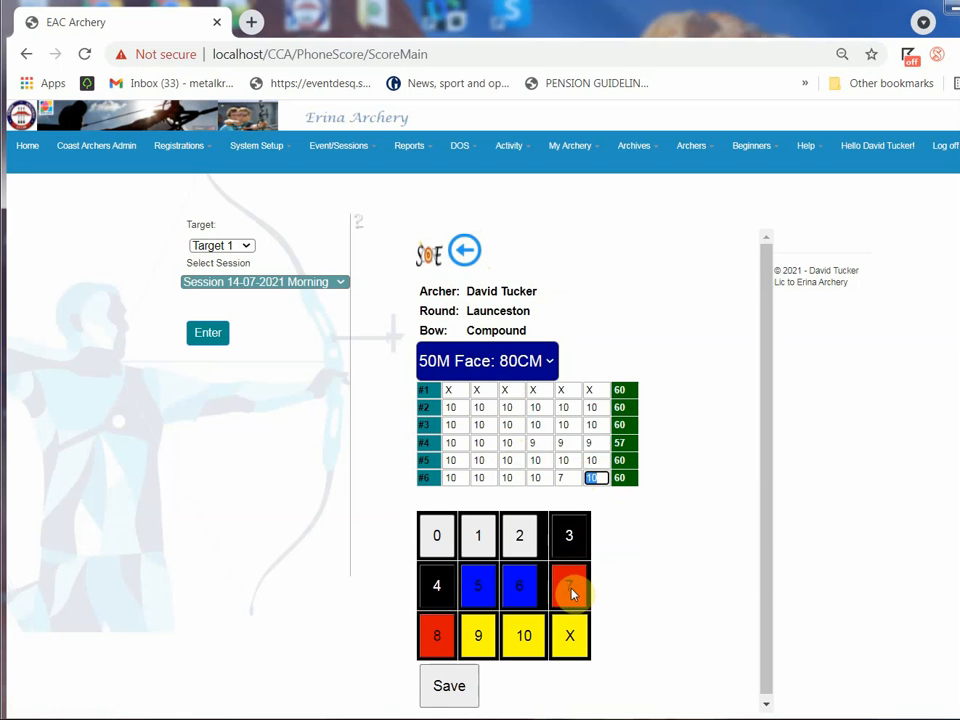
pyautogui.click(532, 584)
pyautogui.click(535, 476)
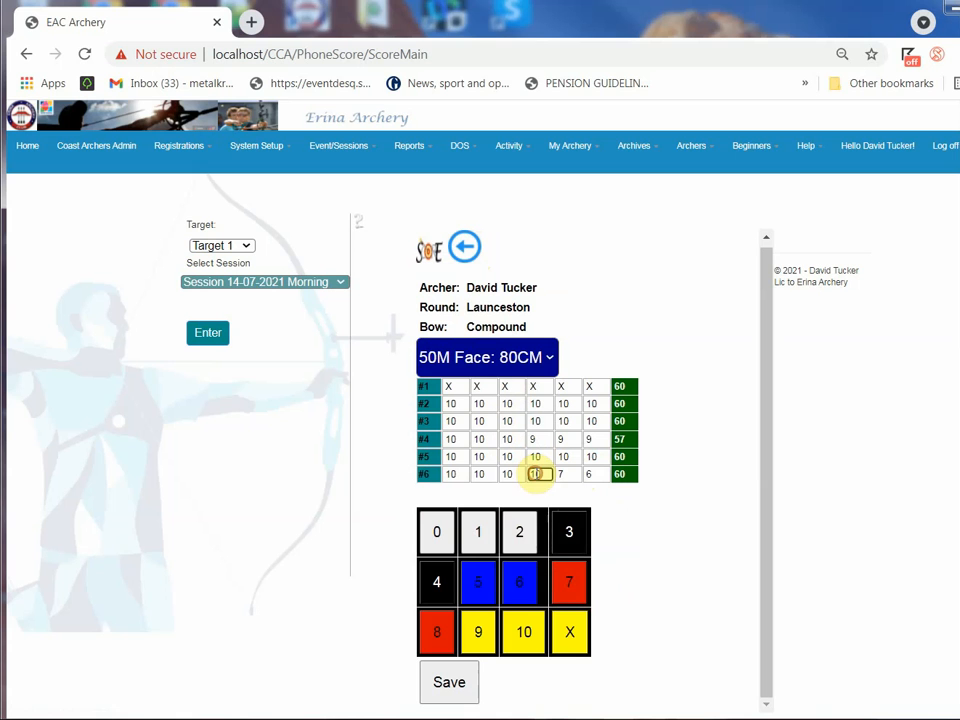
pyautogui.click(518, 534)
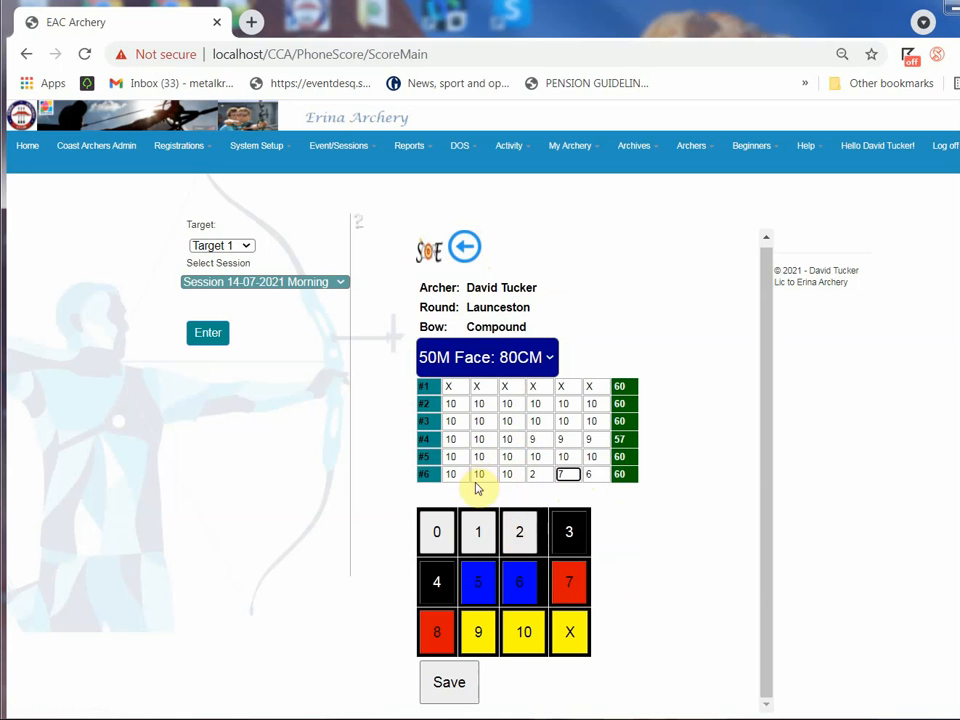
pyautogui.click(479, 474)
pyautogui.click(482, 532)
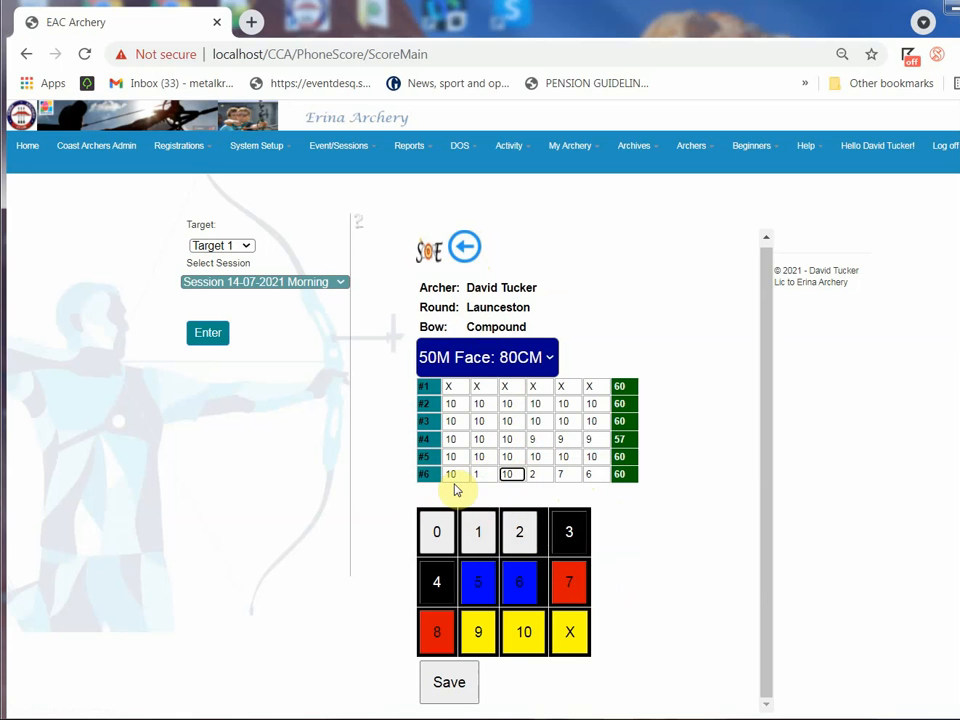
pyautogui.click(445, 684)
pyautogui.click(685, 150)
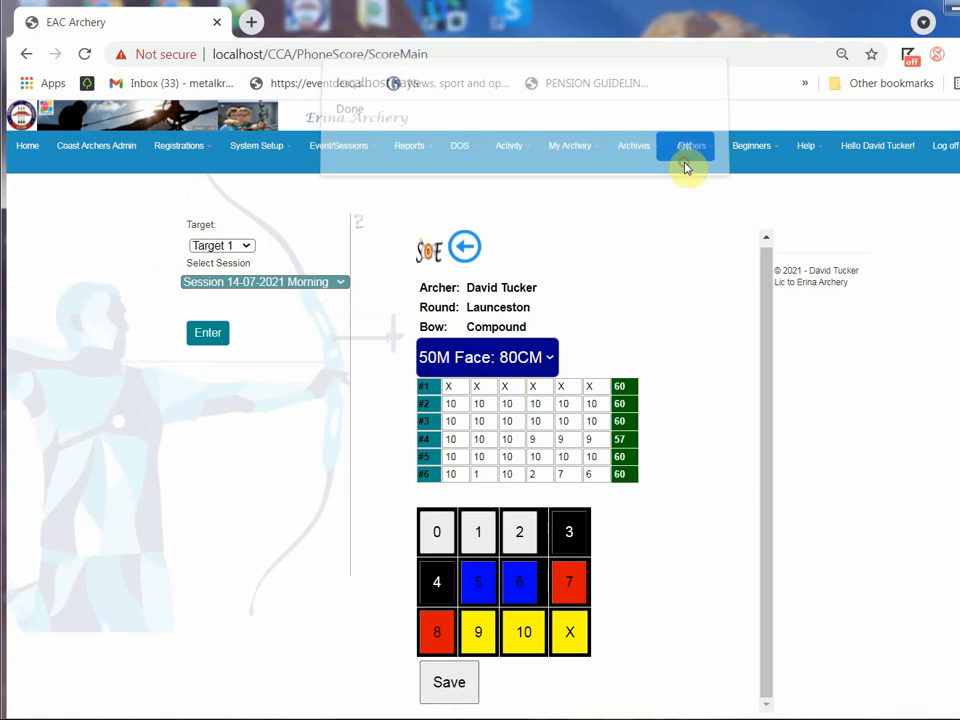
pyautogui.click(470, 252)
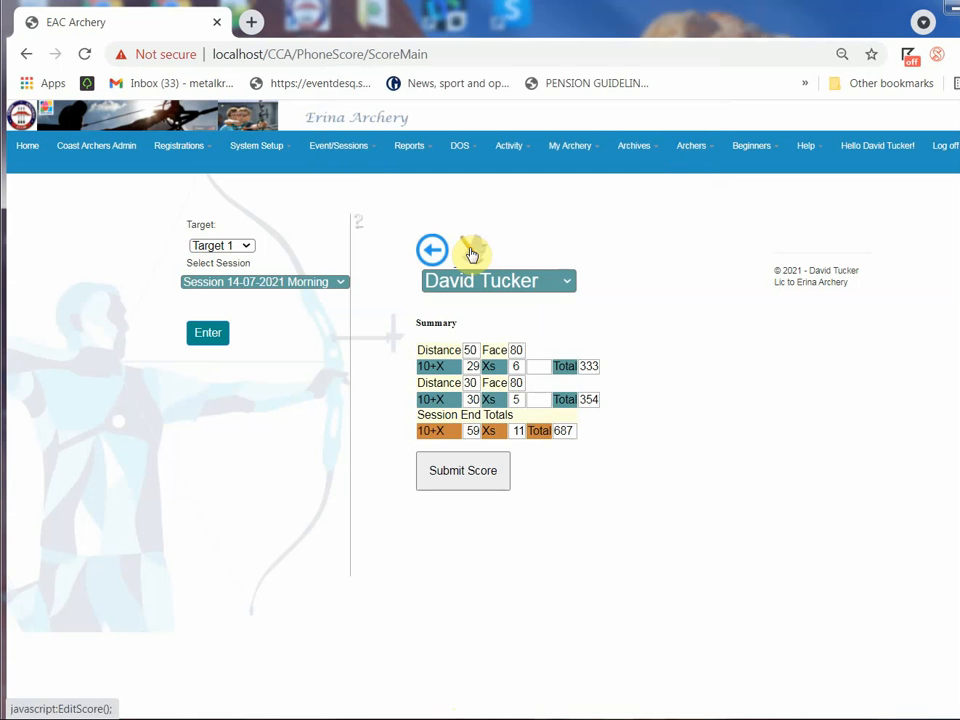
pyautogui.click(467, 474)
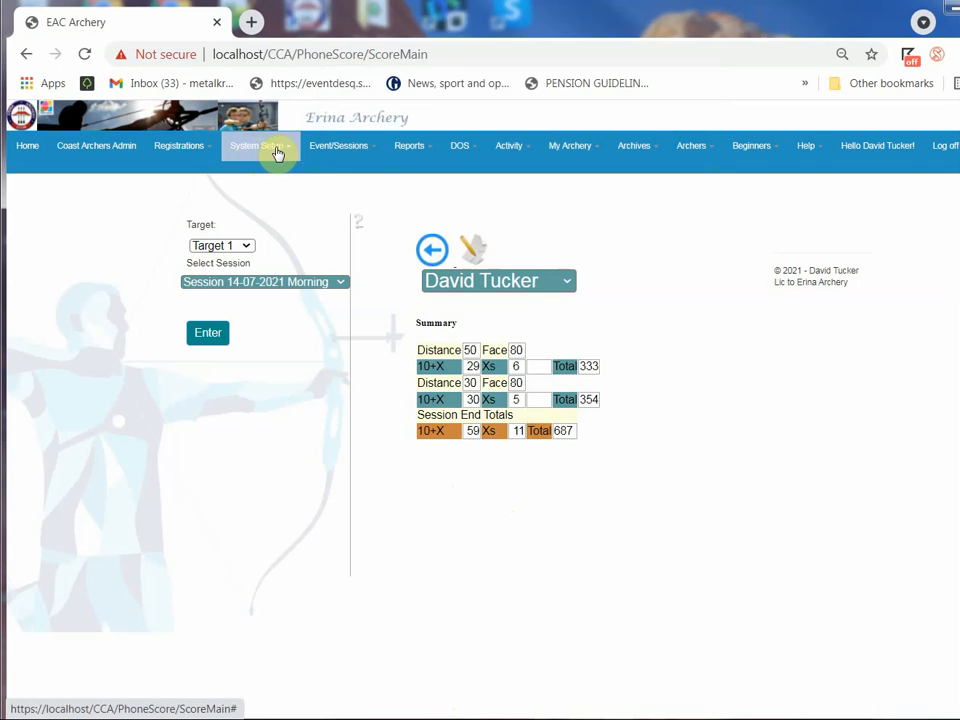
# Step: In Set Initial Ratings, search for "da" and retrieve the rescored archer's current rating for Compound and Target
pyautogui.click(330, 147)
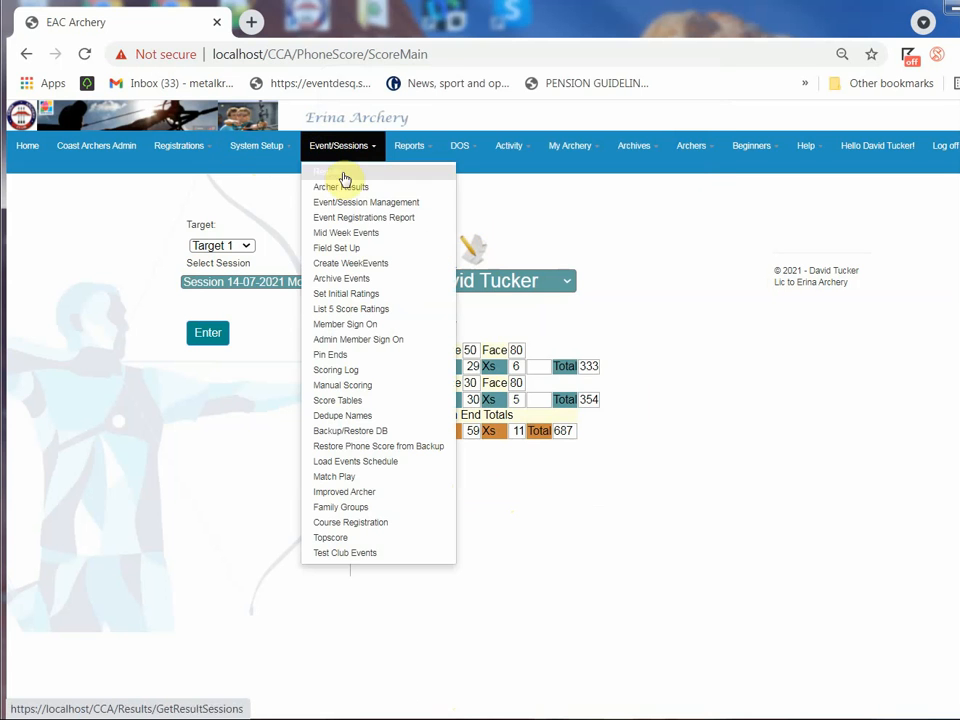
pyautogui.click(339, 294)
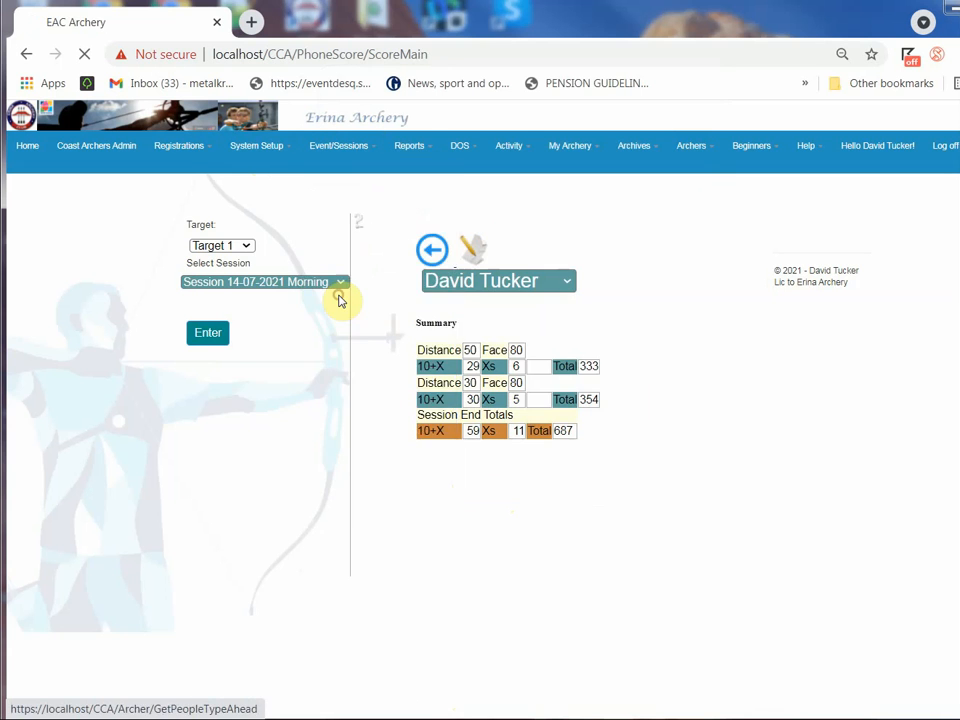
pyautogui.click(302, 229)
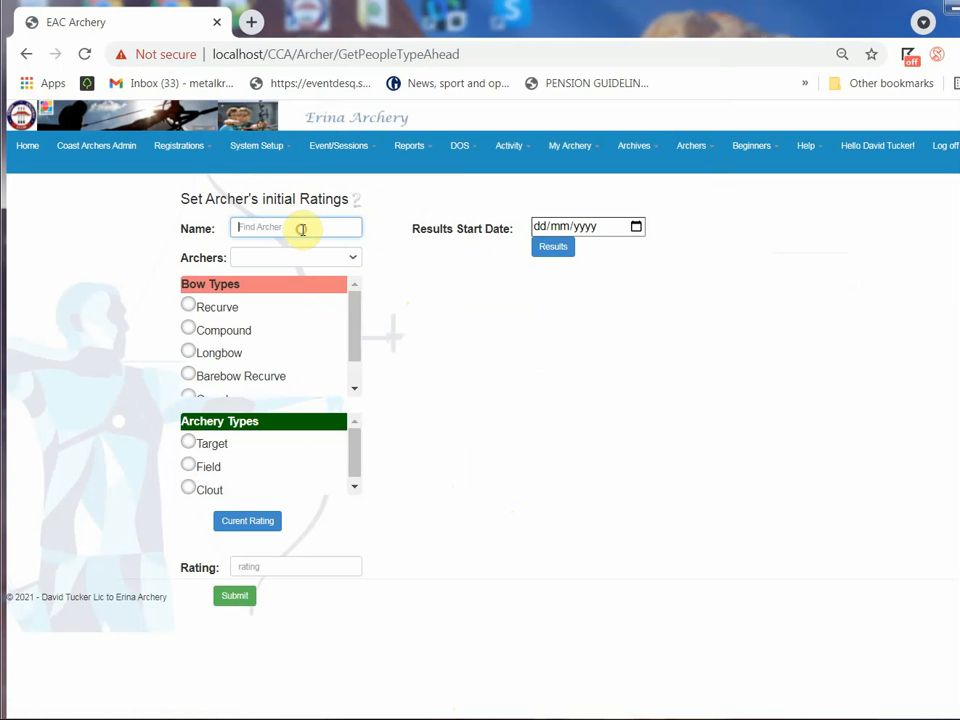
pyautogui.write('da')
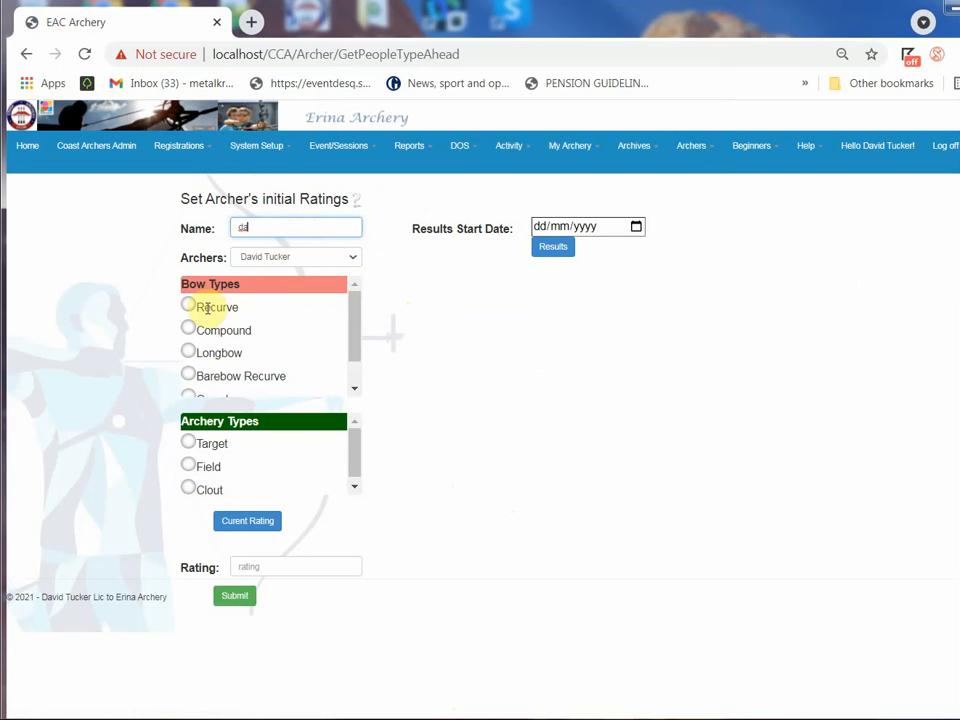
pyautogui.click(250, 257)
pyautogui.click(246, 272)
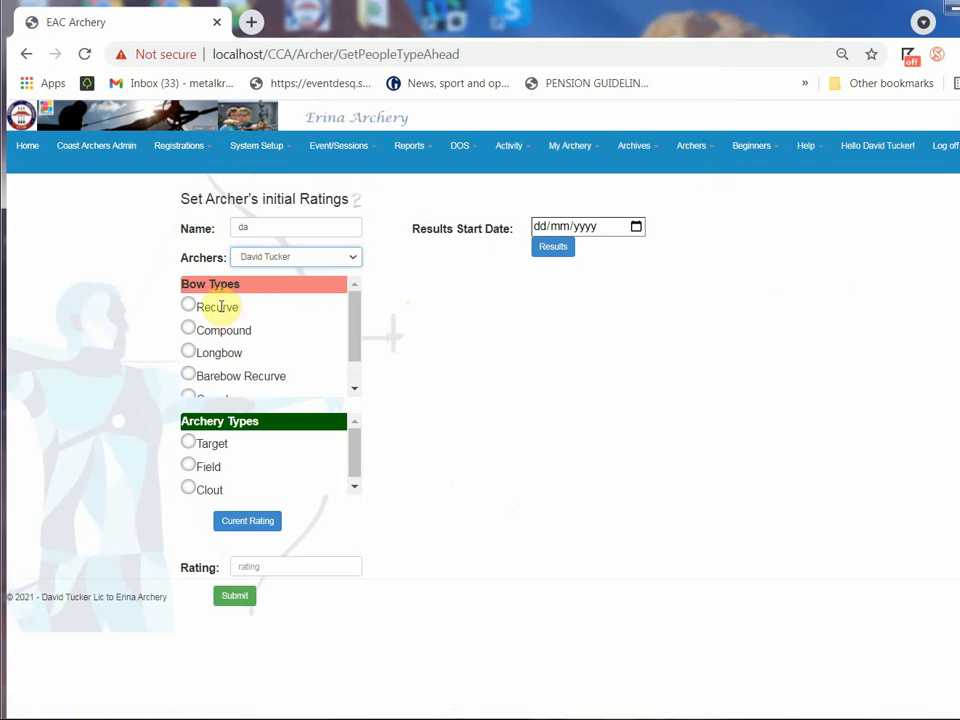
pyautogui.click(193, 329)
pyautogui.click(189, 442)
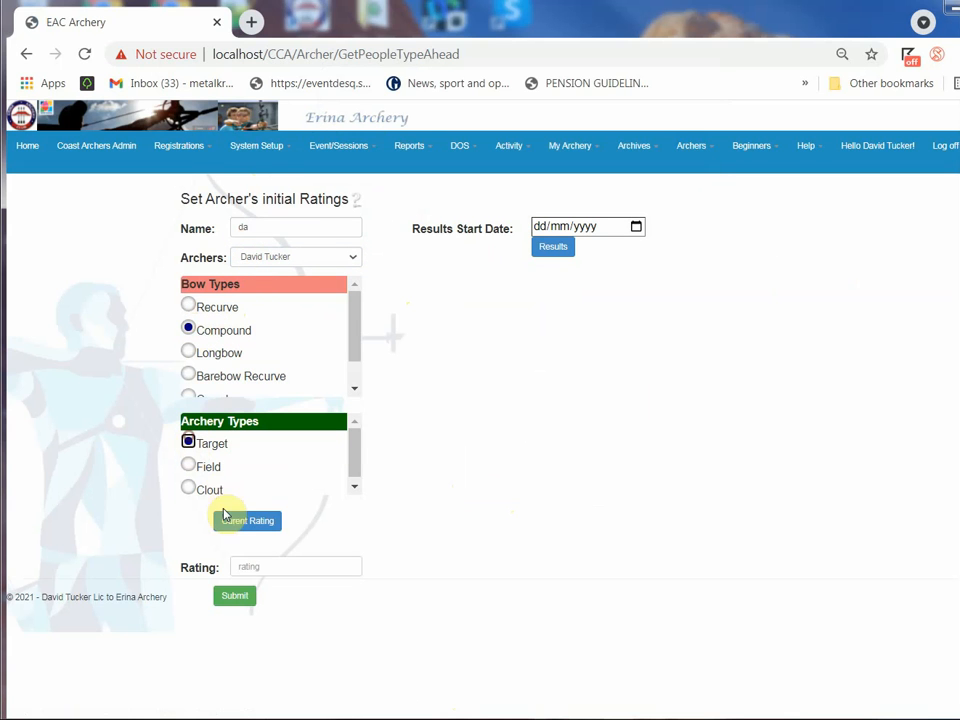
pyautogui.click(240, 525)
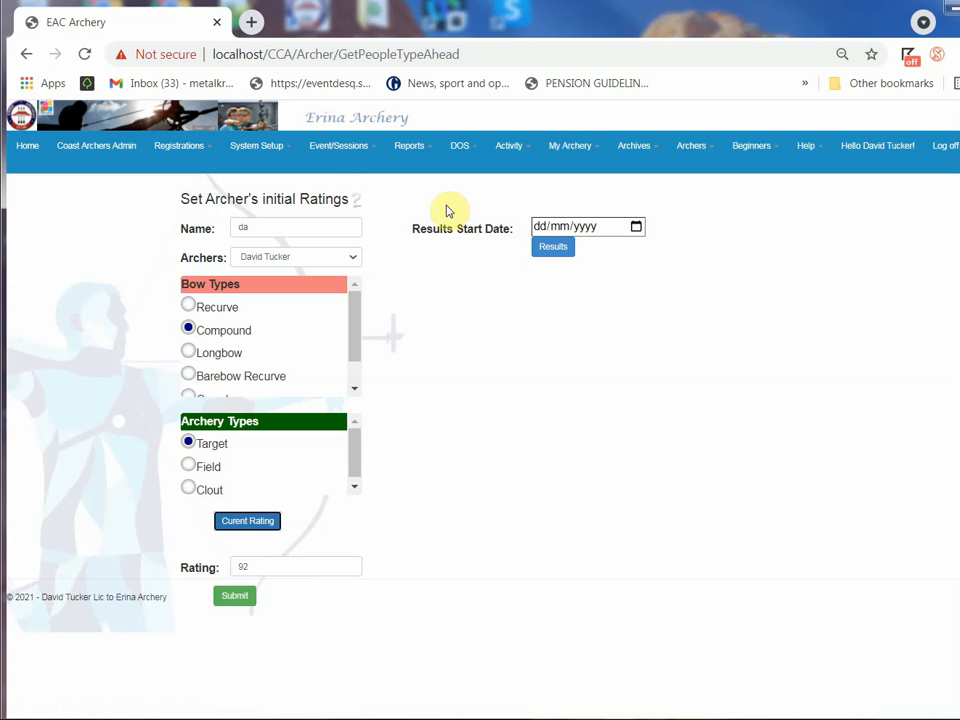
# Step: In Score Tables, list the single archers for CLub 07-08-2021 Afternoon and for Session 14-07-2021 Morning
pyautogui.click(334, 150)
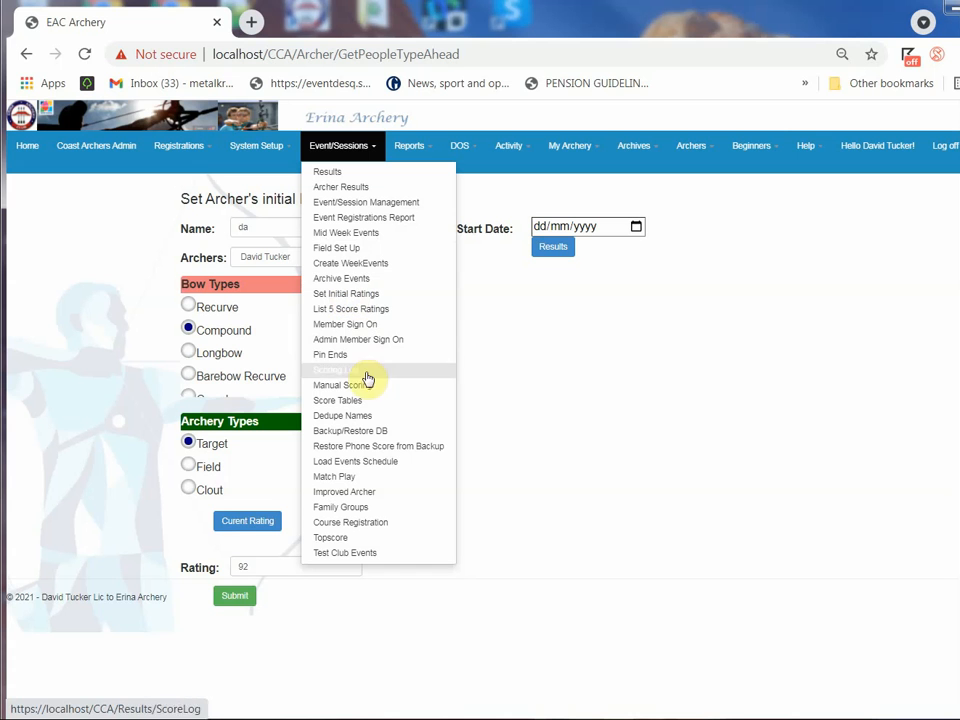
pyautogui.click(355, 403)
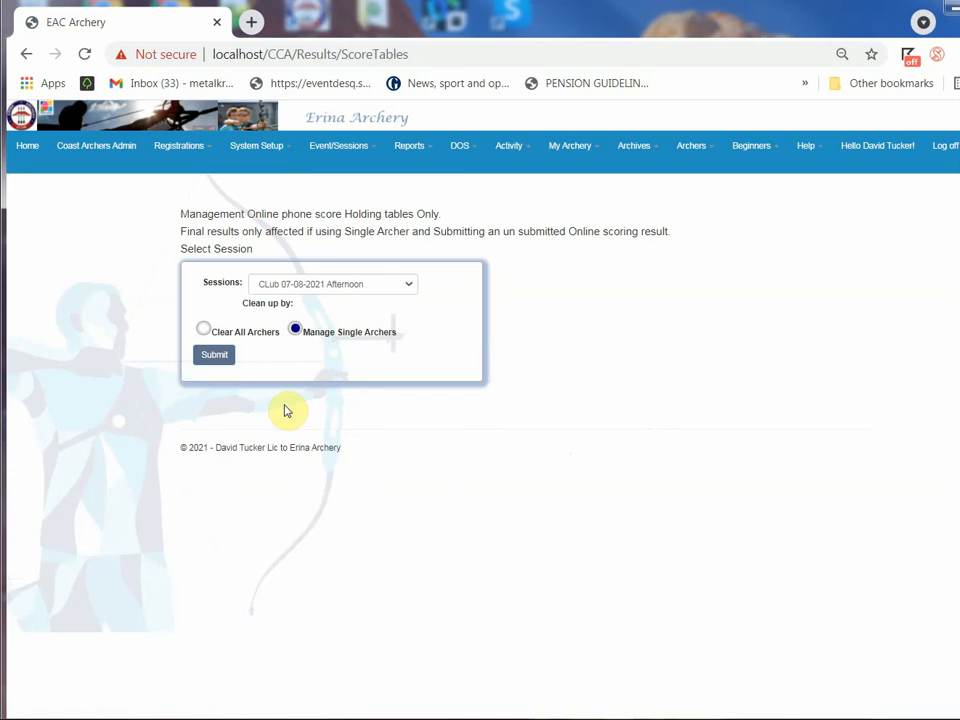
pyautogui.click(213, 358)
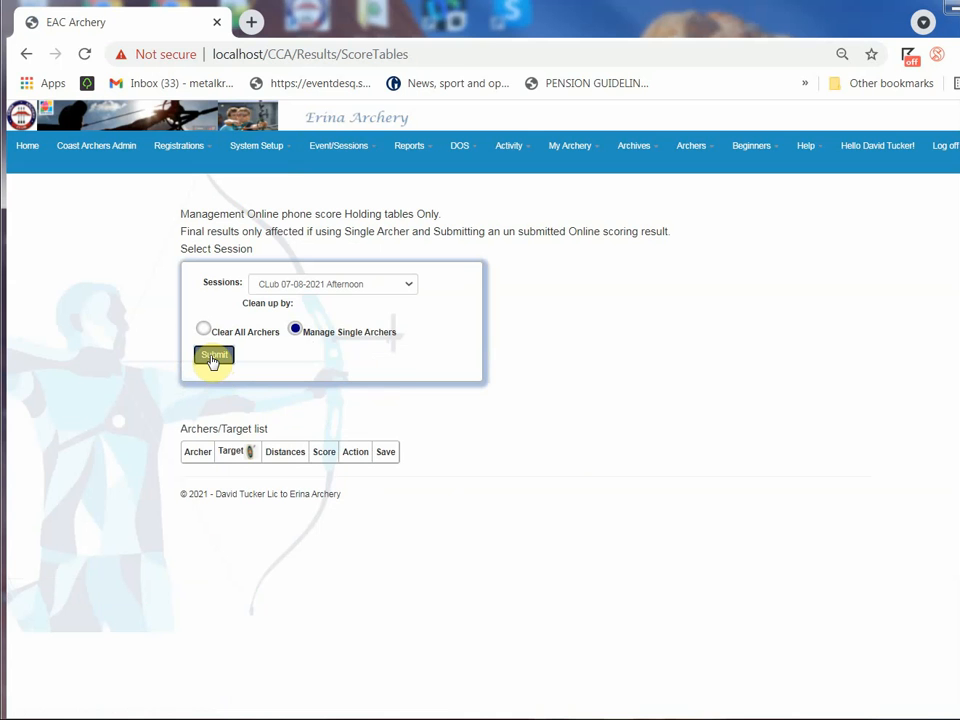
pyautogui.click(355, 285)
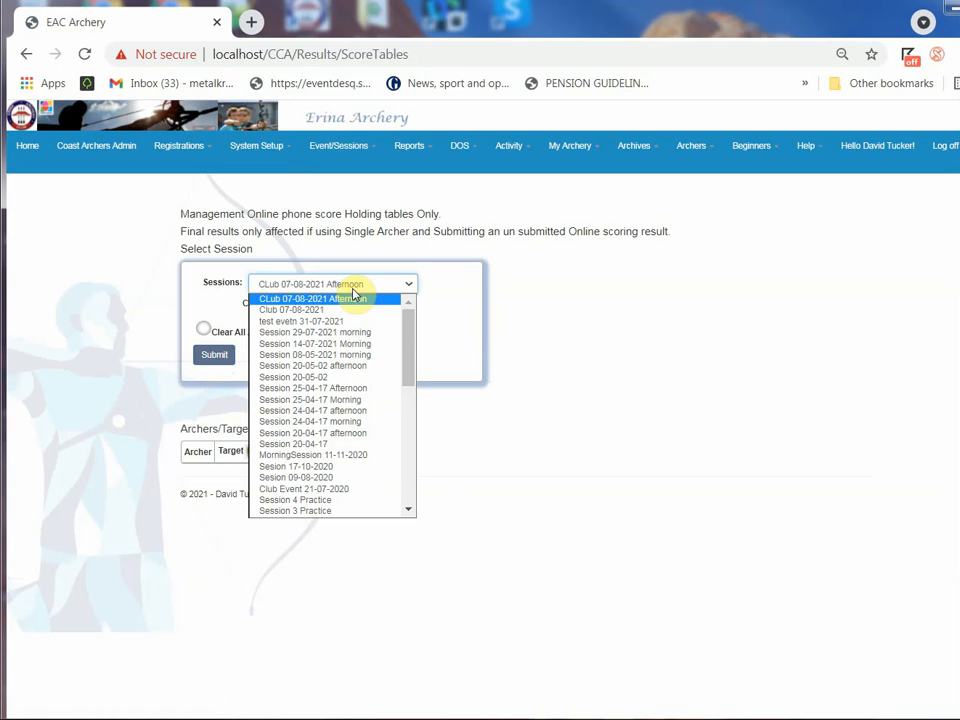
pyautogui.click(343, 343)
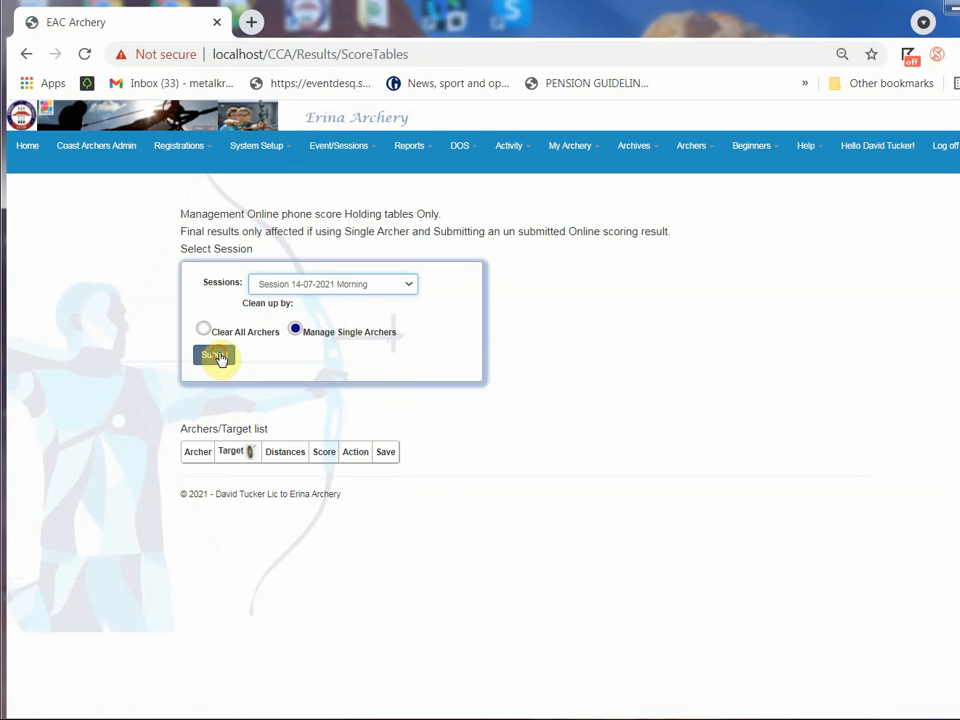
pyautogui.click(219, 357)
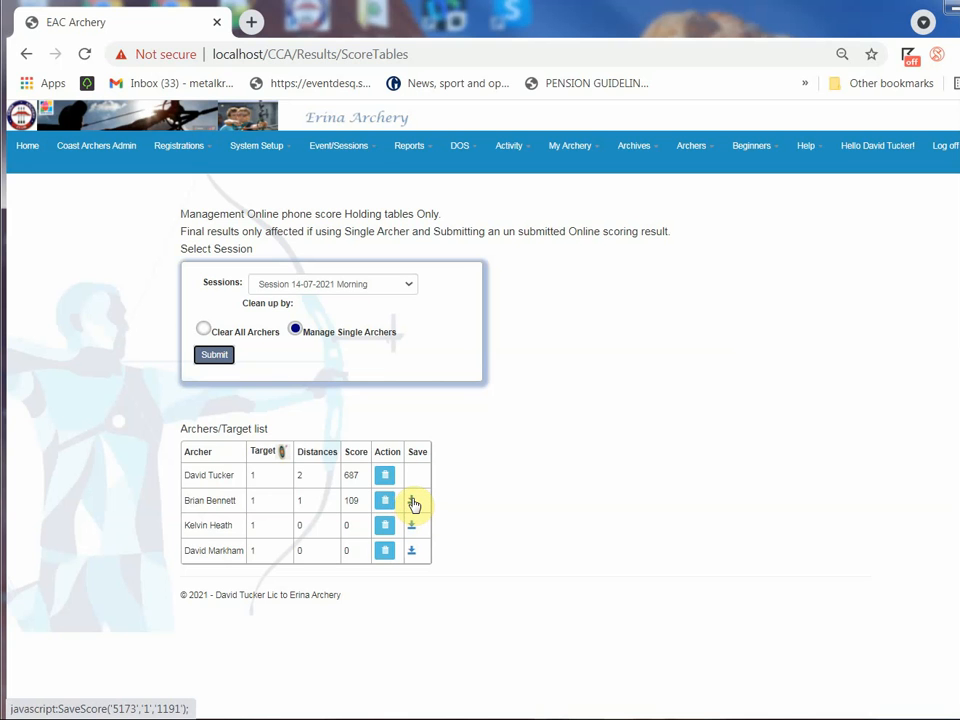
# Step: Open Match Play and start creating a match for the Session 20-05-02 afternoon session
pyautogui.click(340, 148)
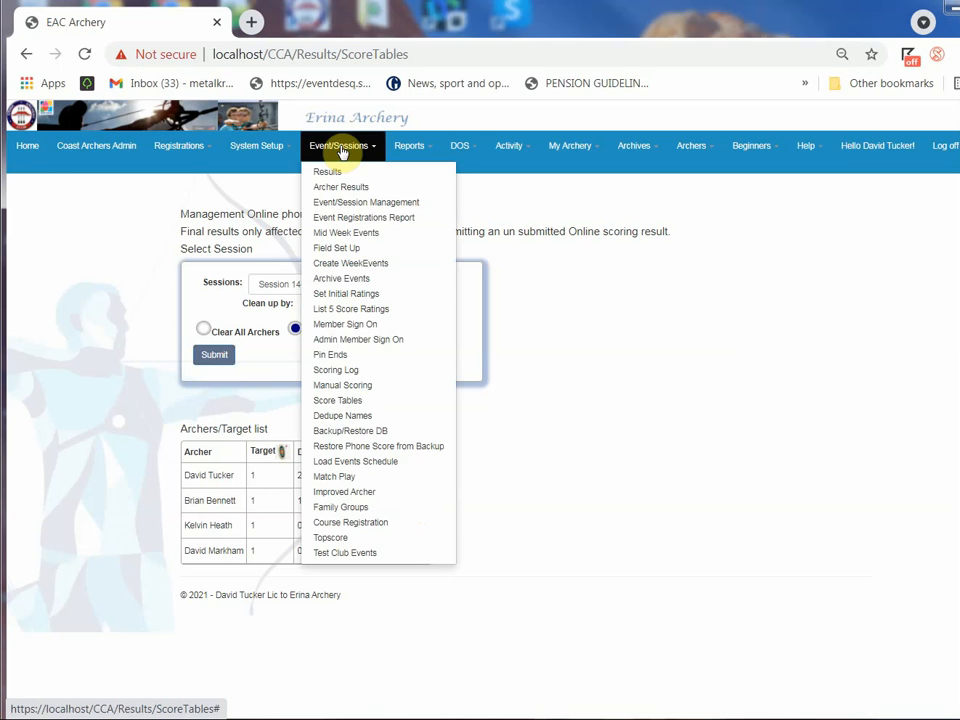
pyautogui.click(100, 265)
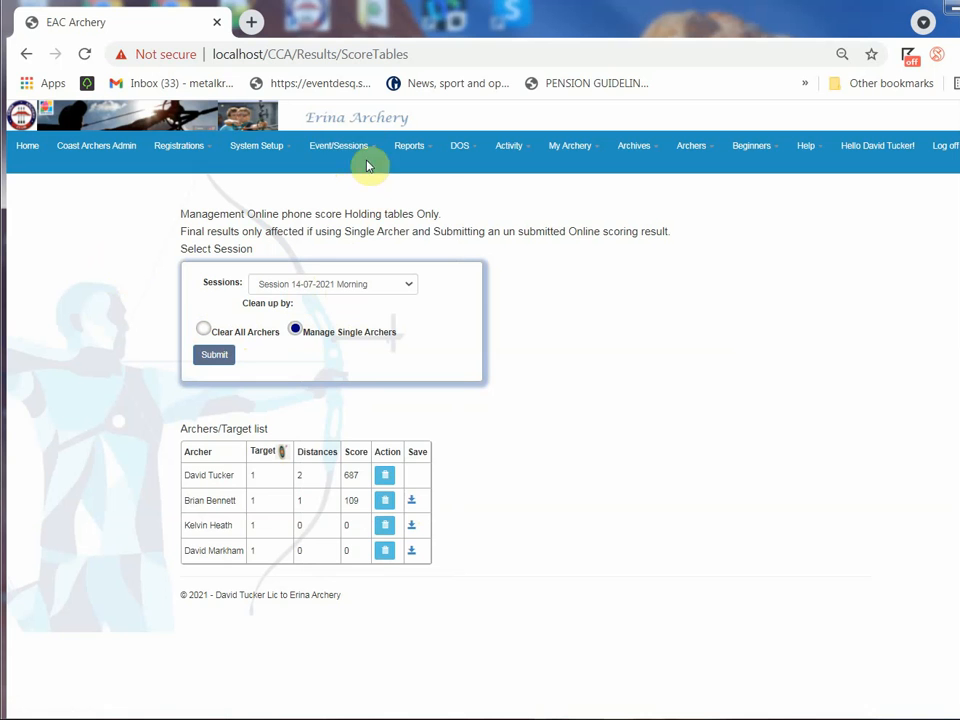
pyautogui.click(338, 148)
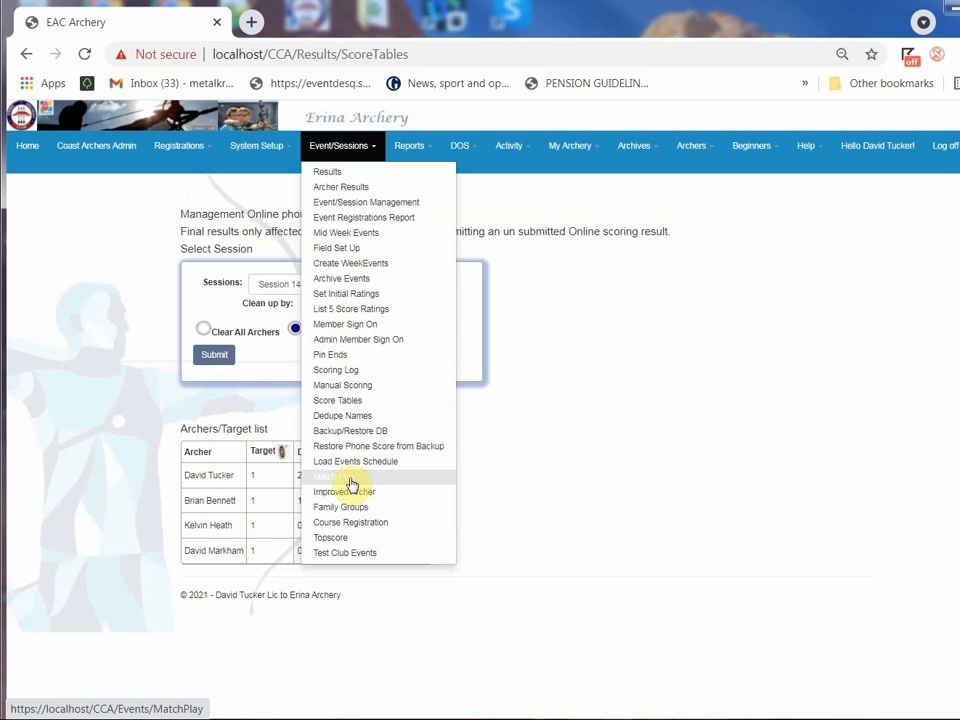
pyautogui.click(351, 485)
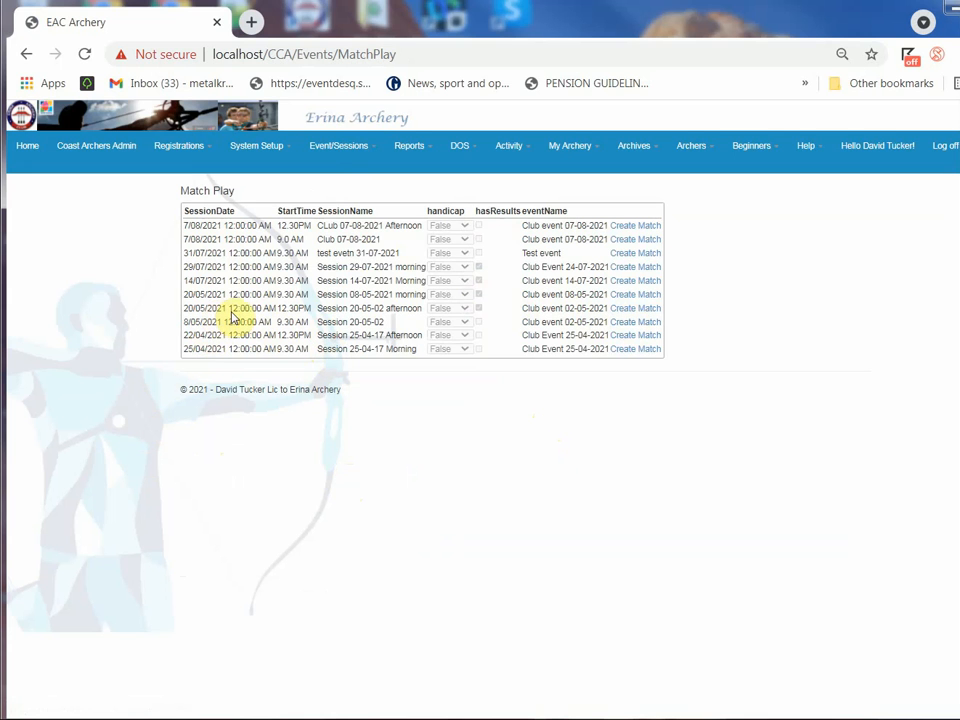
pyautogui.click(620, 310)
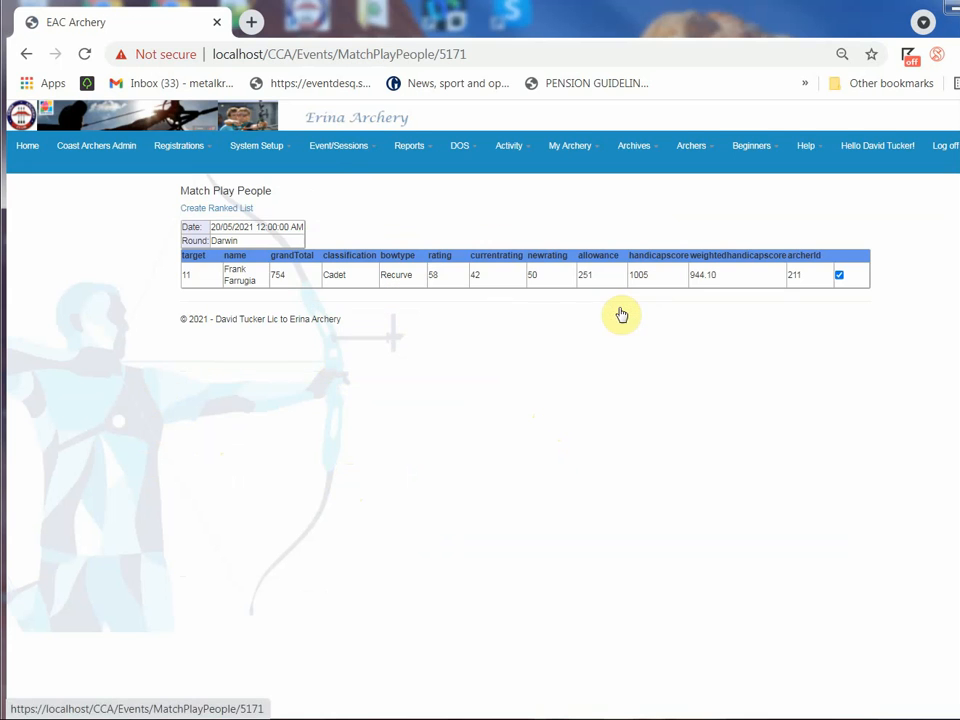